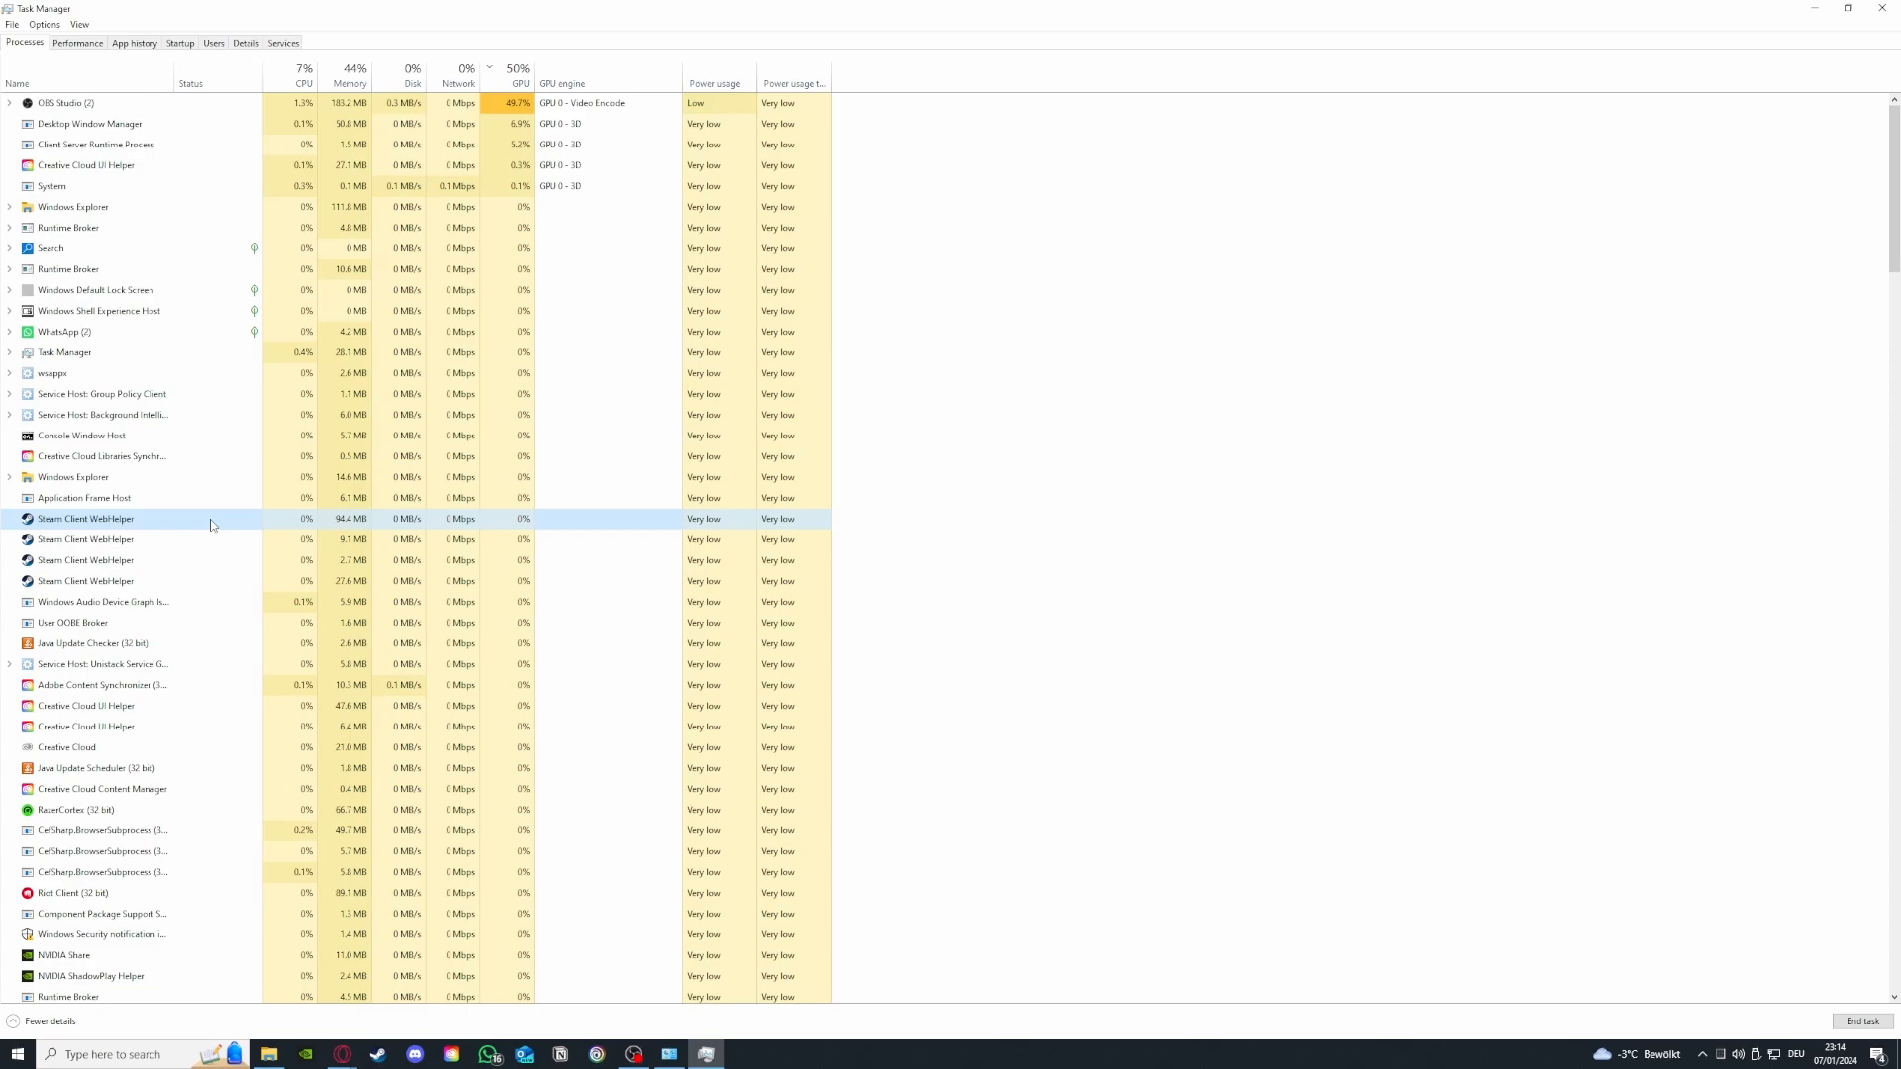
Step: End the selected Steam Client WebHelper process in the list of running processes
{"action": "right_click", "coordinate": [211, 524]}
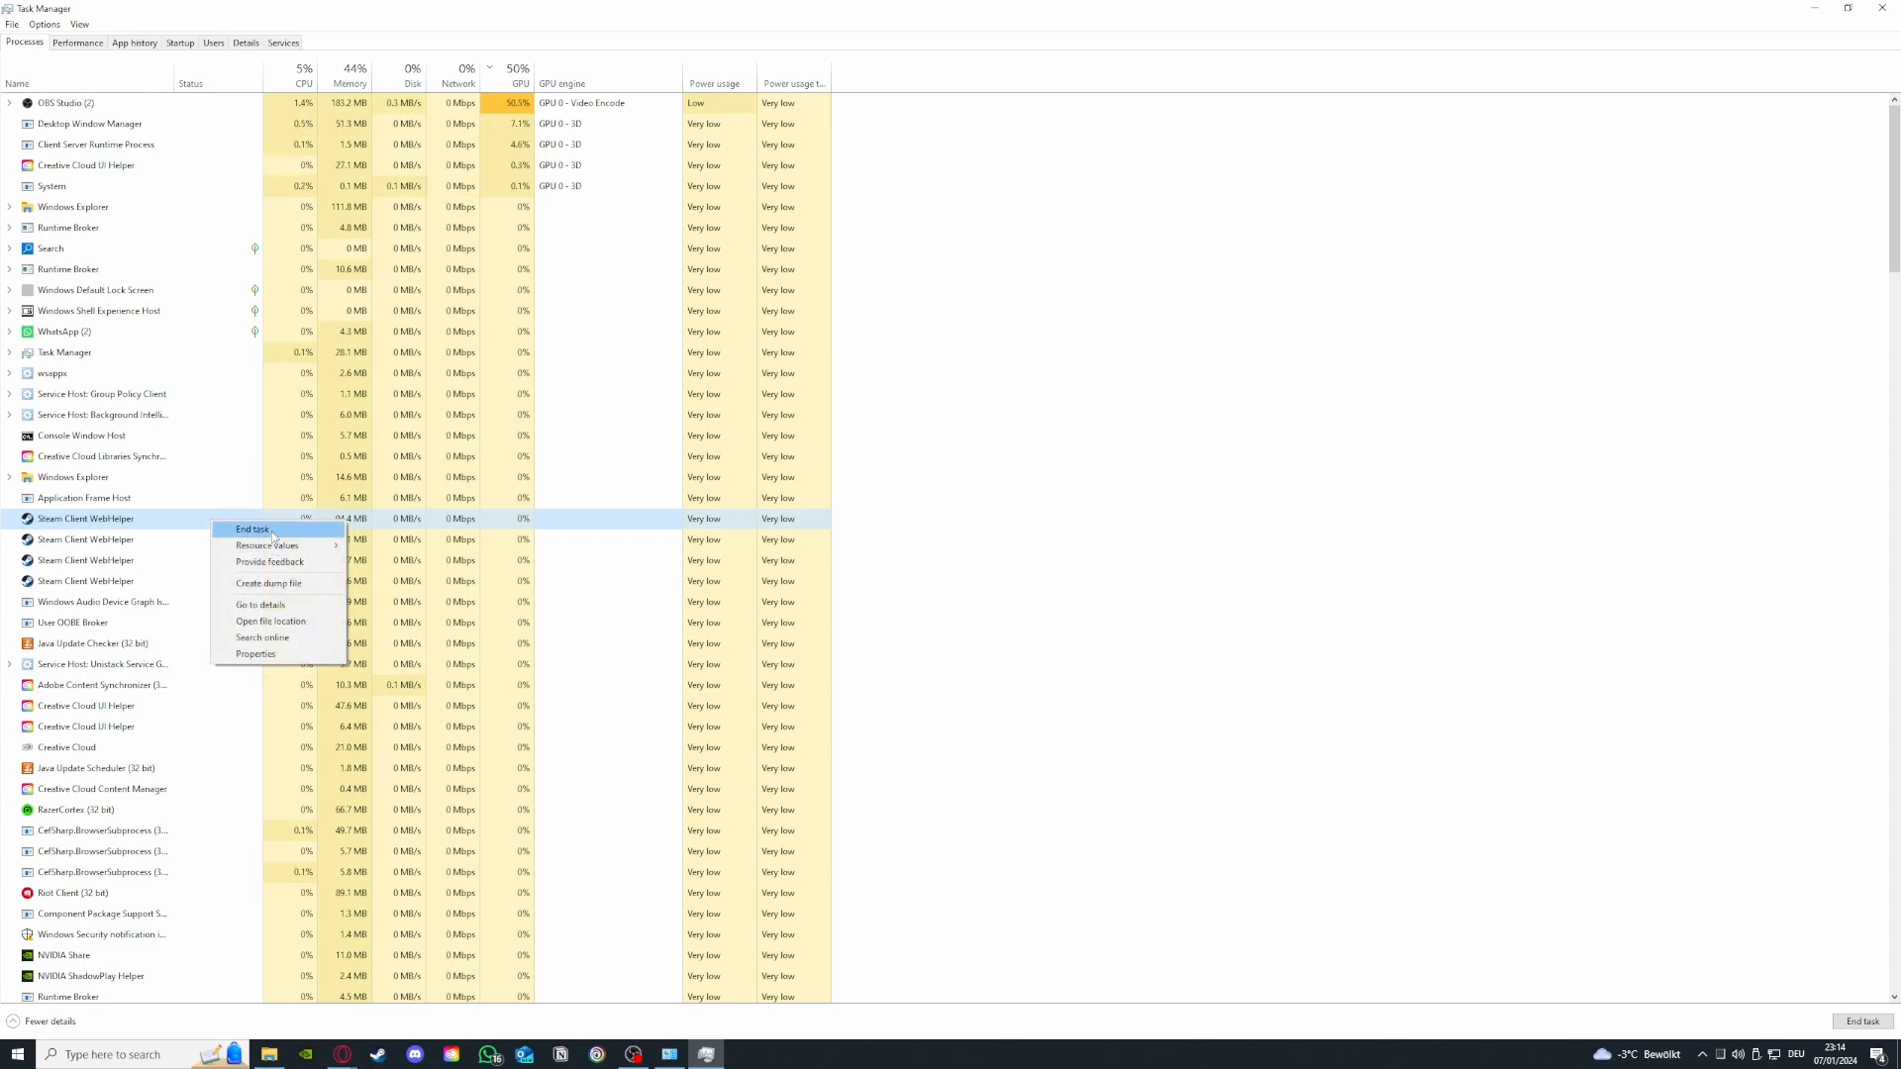
{"action": "left_click", "coordinate": [252, 530]}
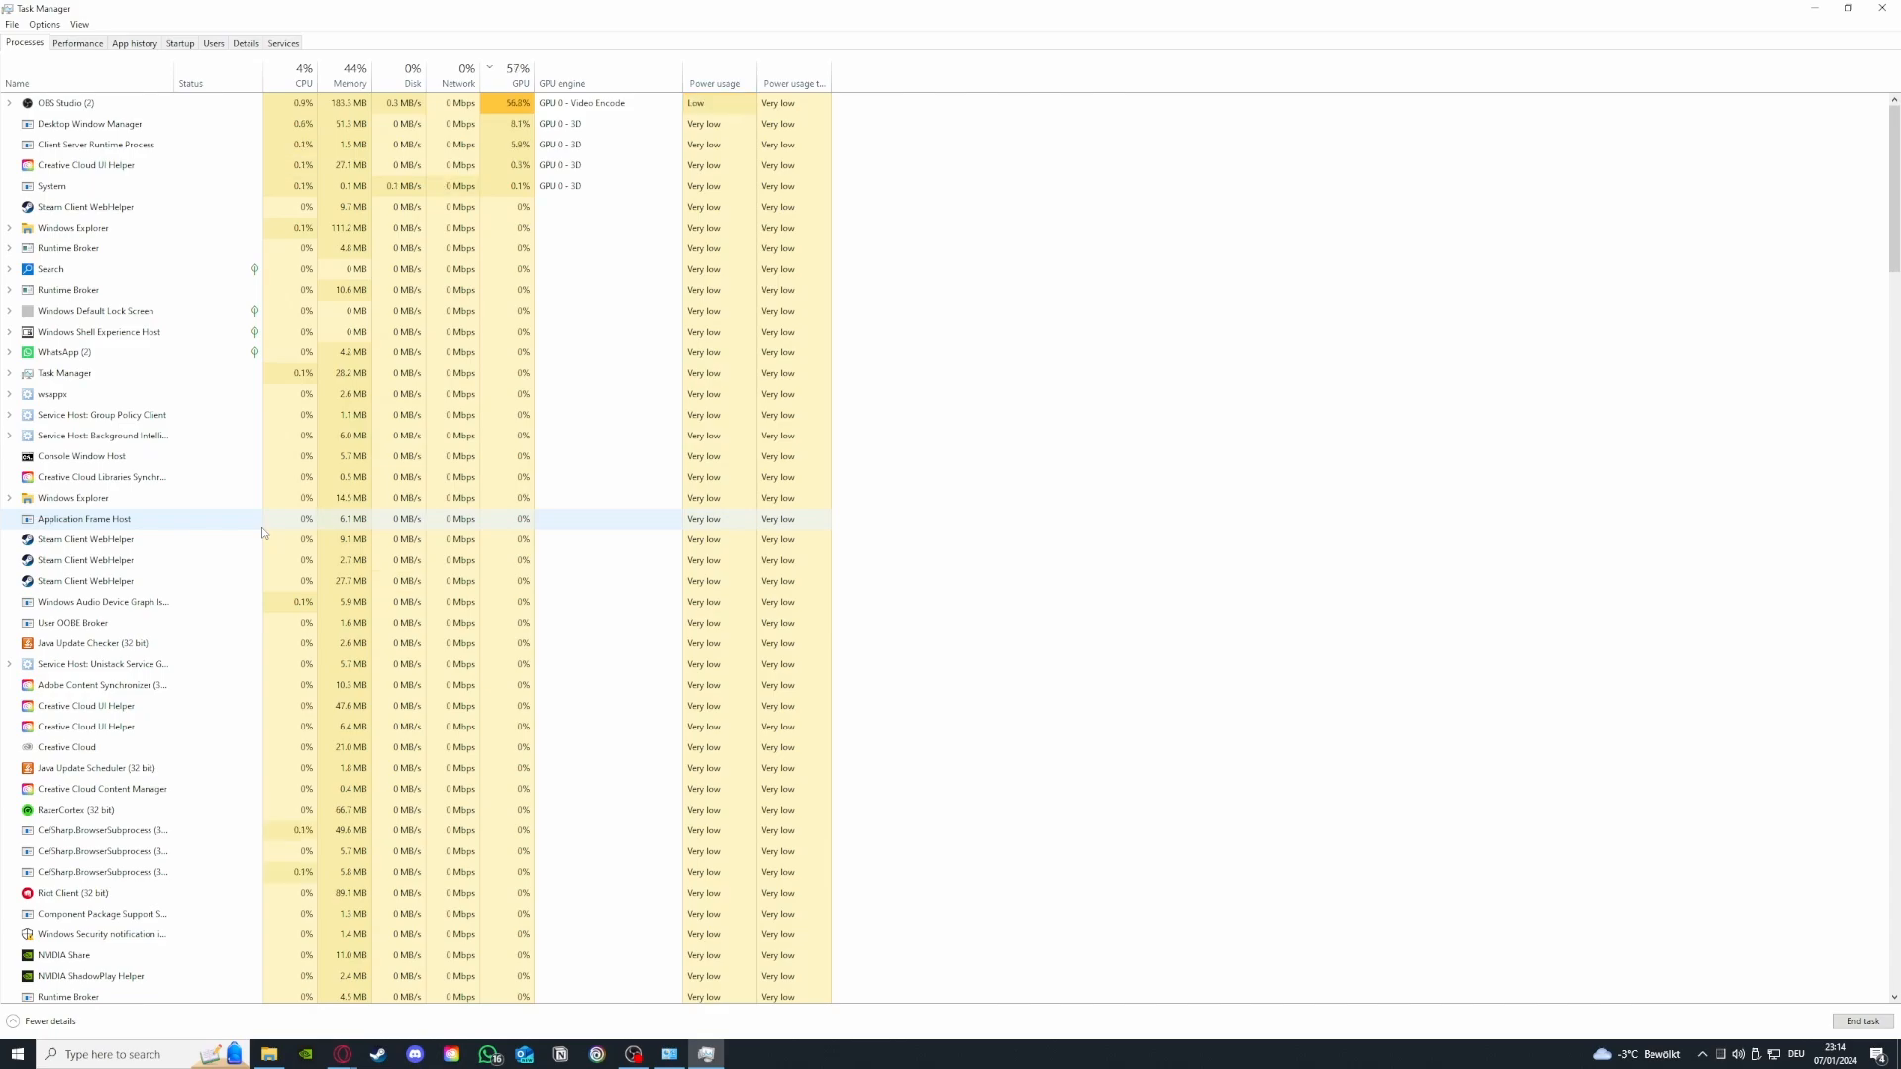
Step: View the CPU and GPU performance graphs and look through the list of running processes
{"action": "left_click", "coordinate": [103, 47]}
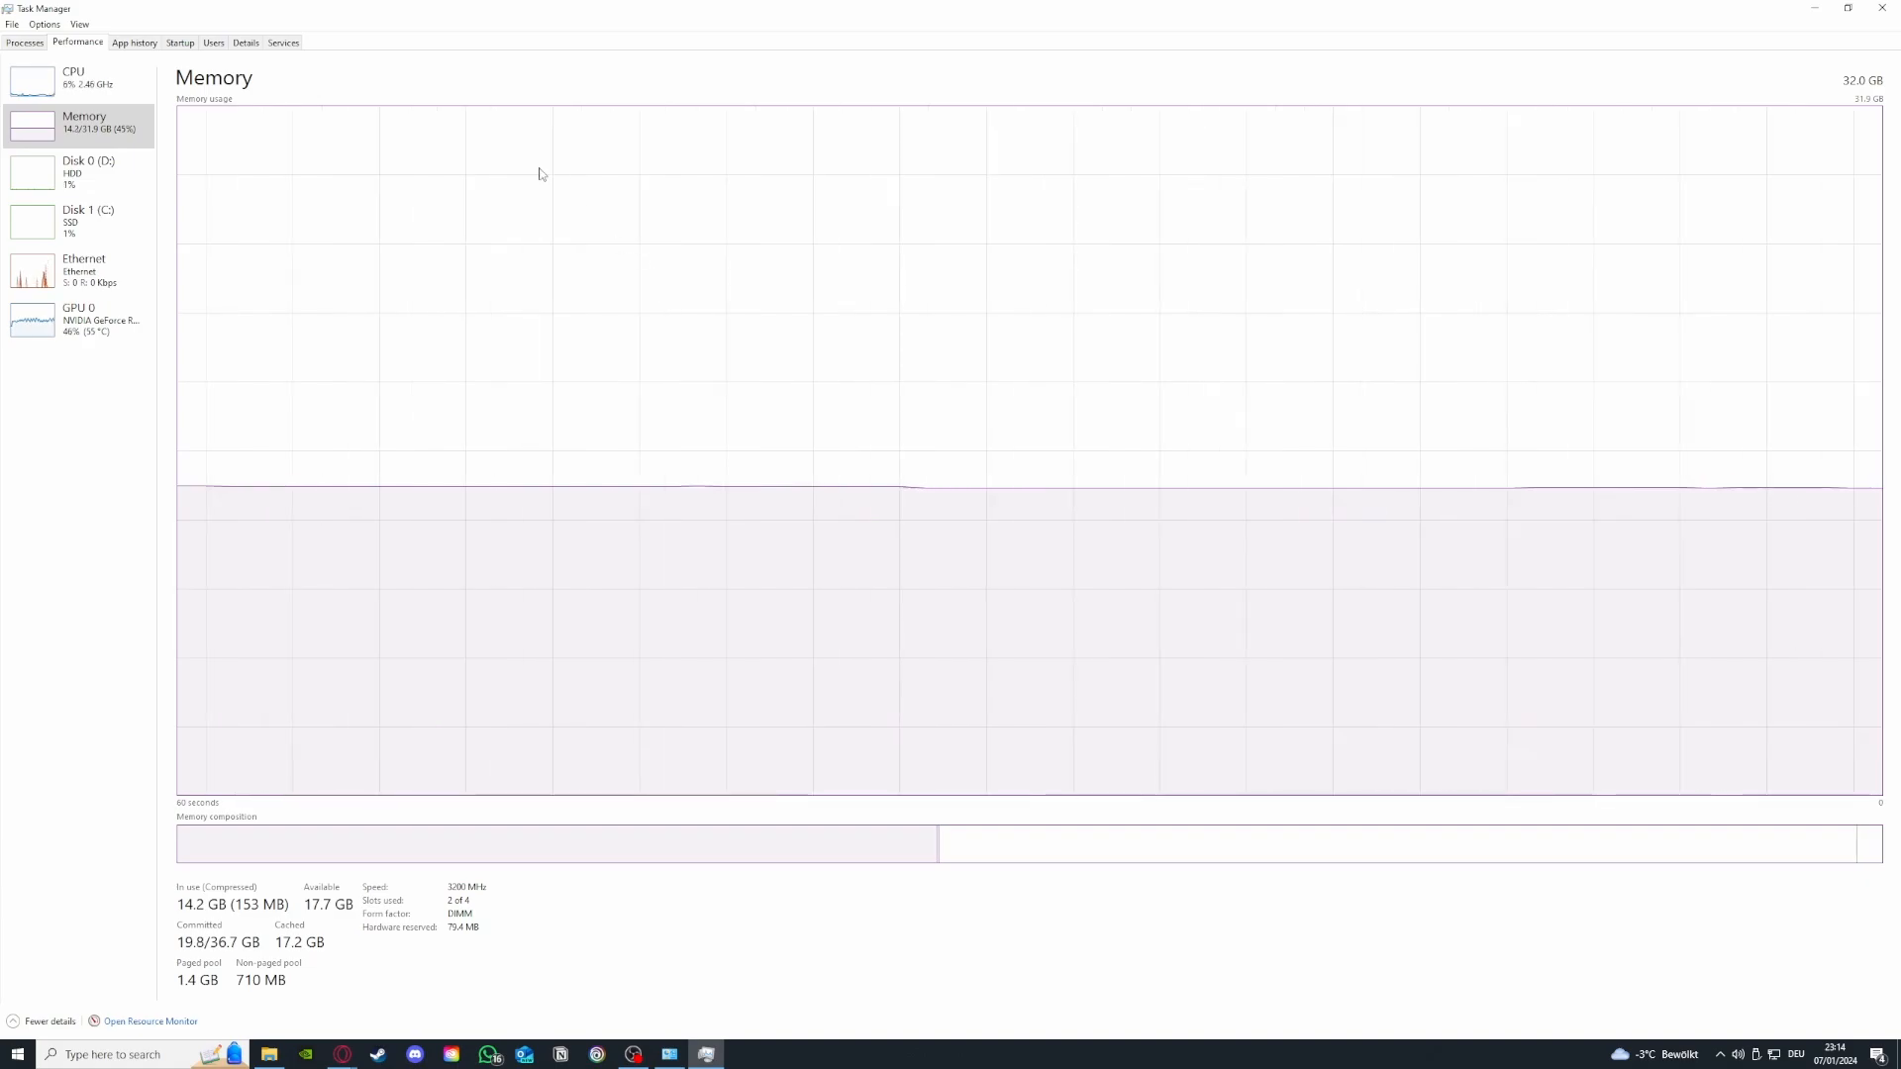
{"action": "left_click", "coordinate": [71, 103]}
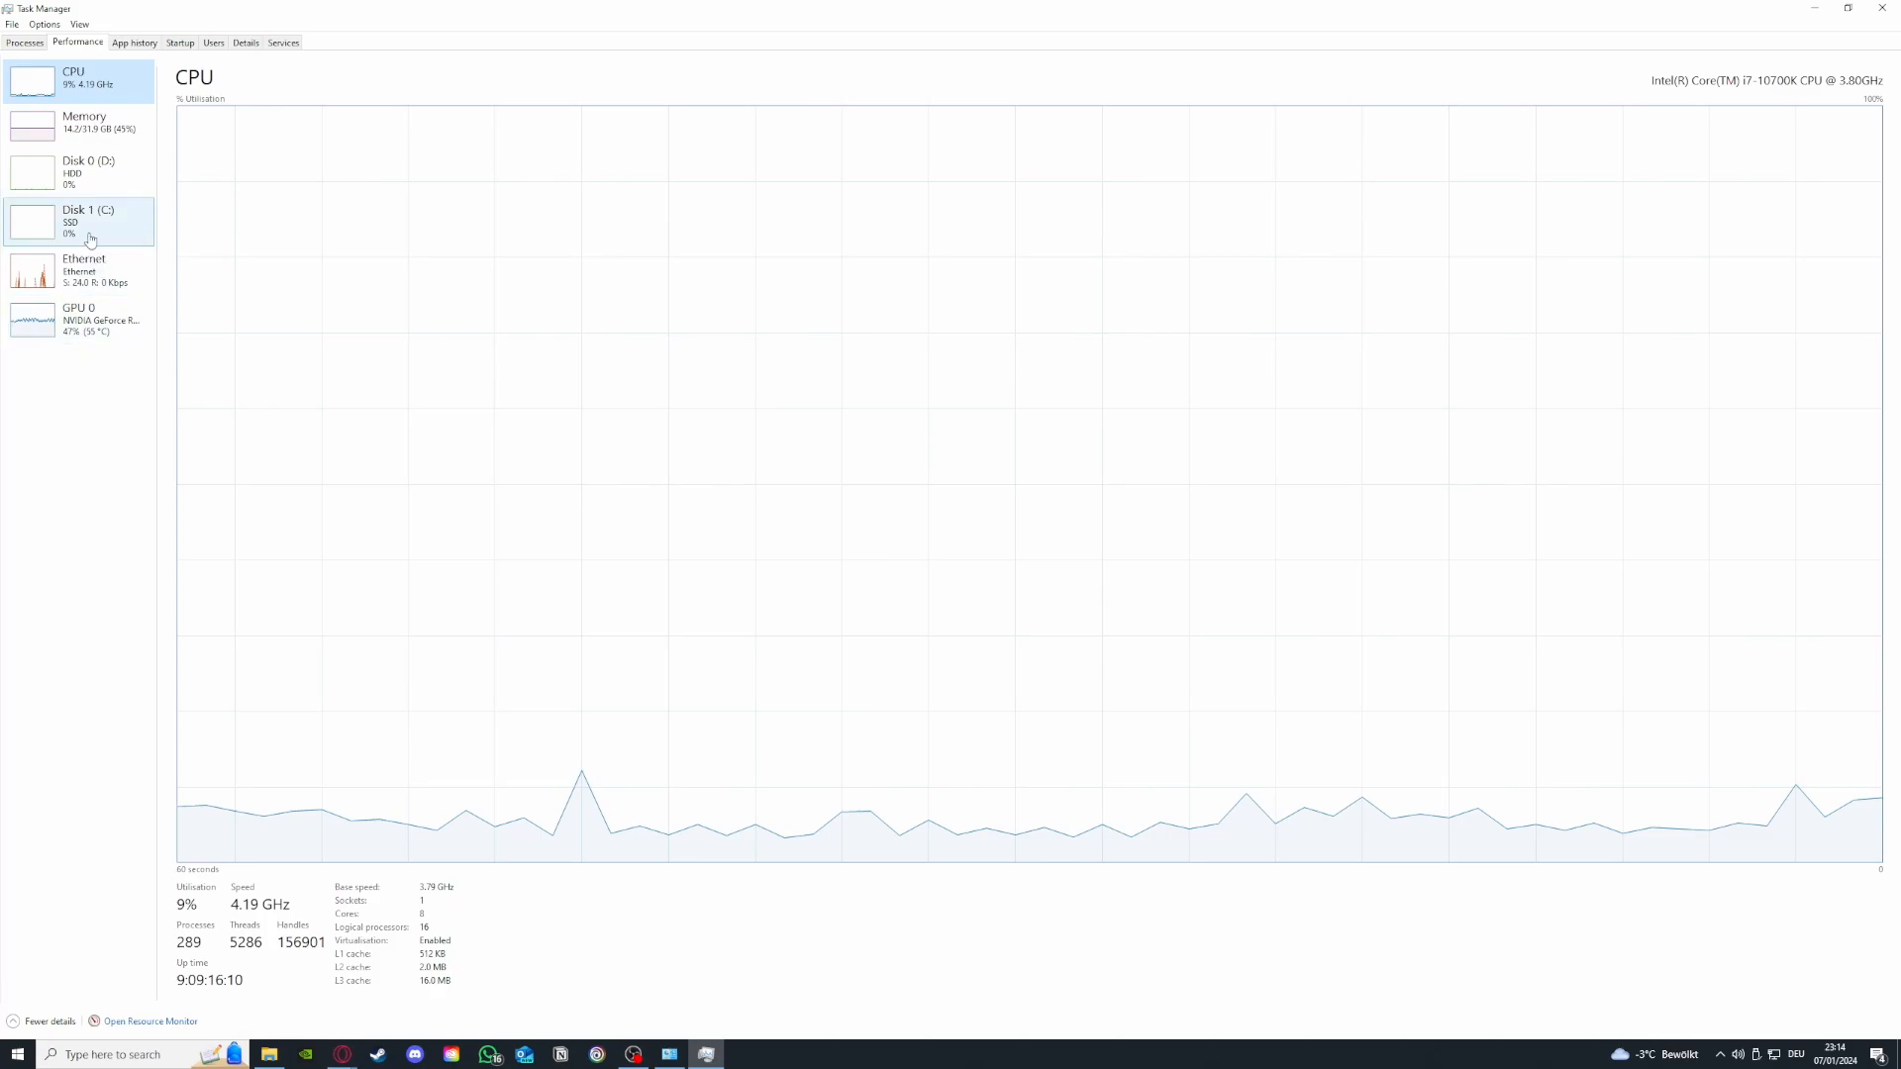
{"action": "left_click", "coordinate": [84, 319]}
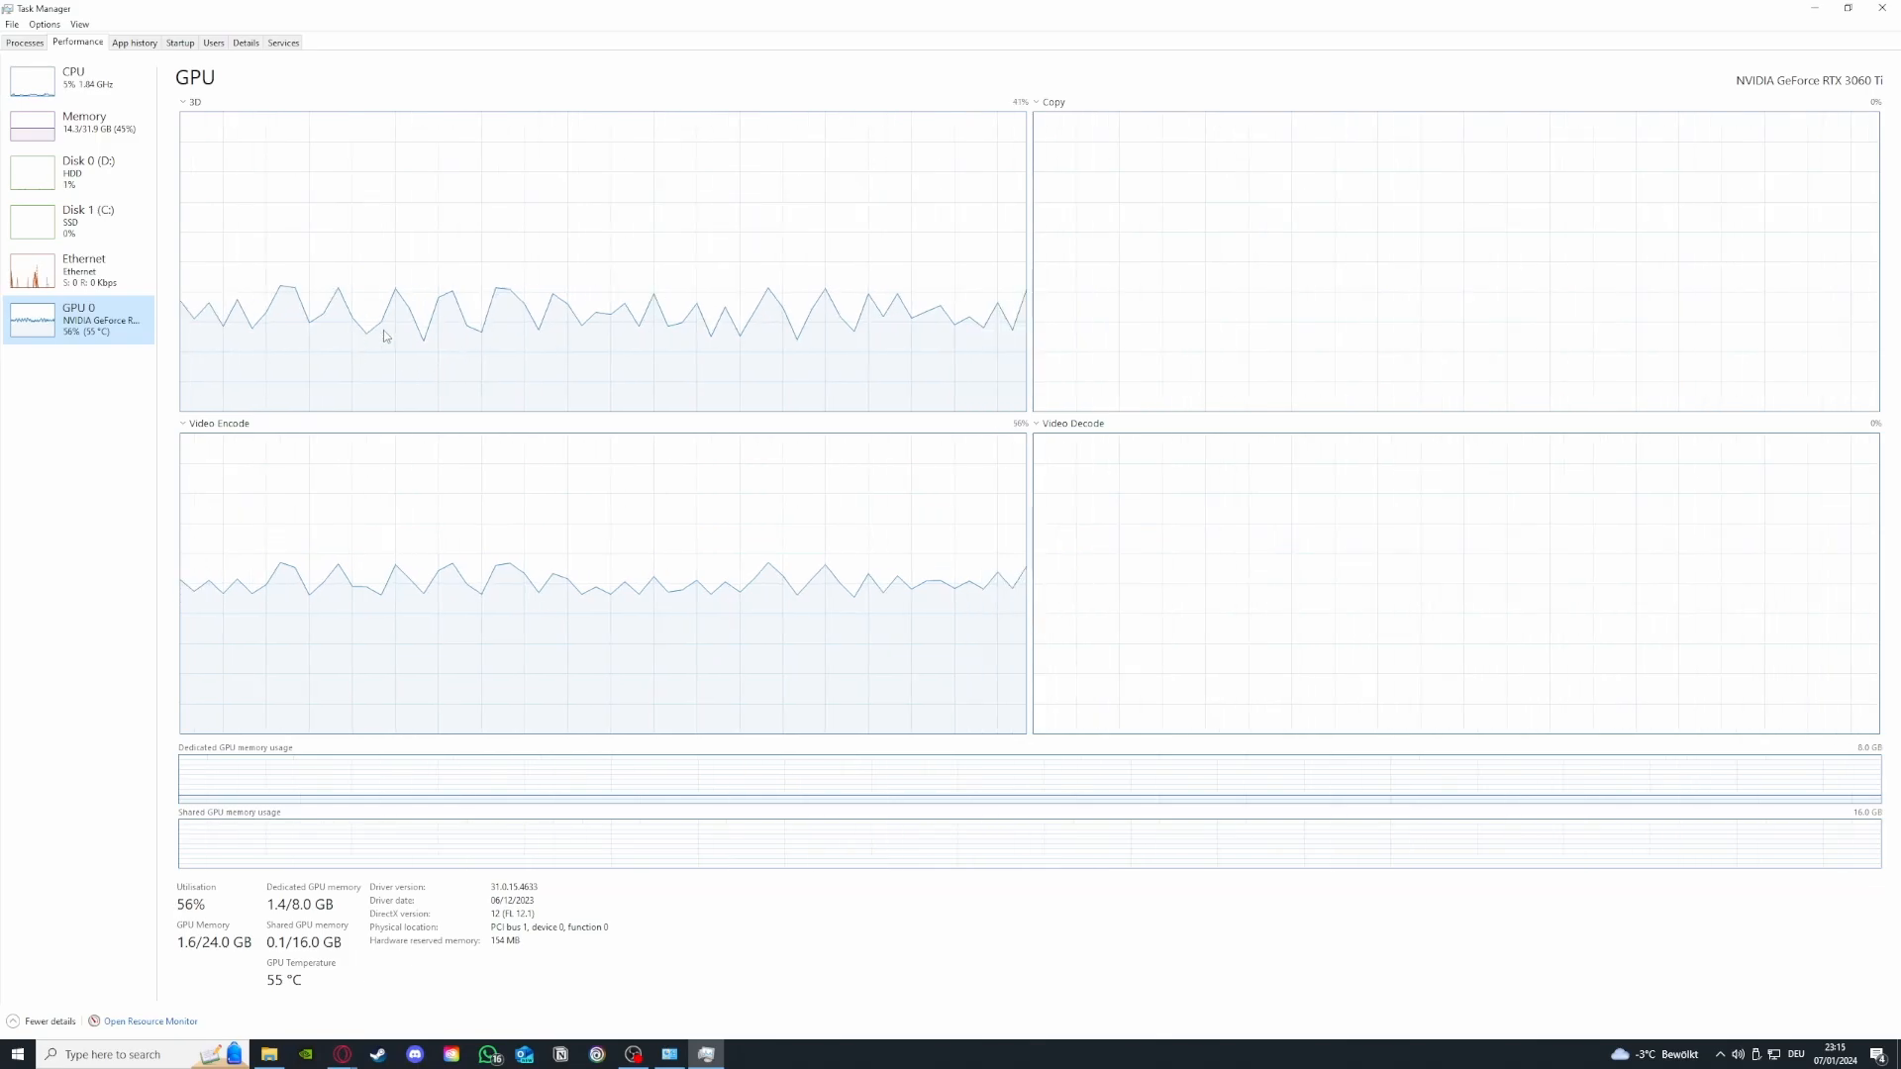
{"action": "left_click", "coordinate": [24, 43]}
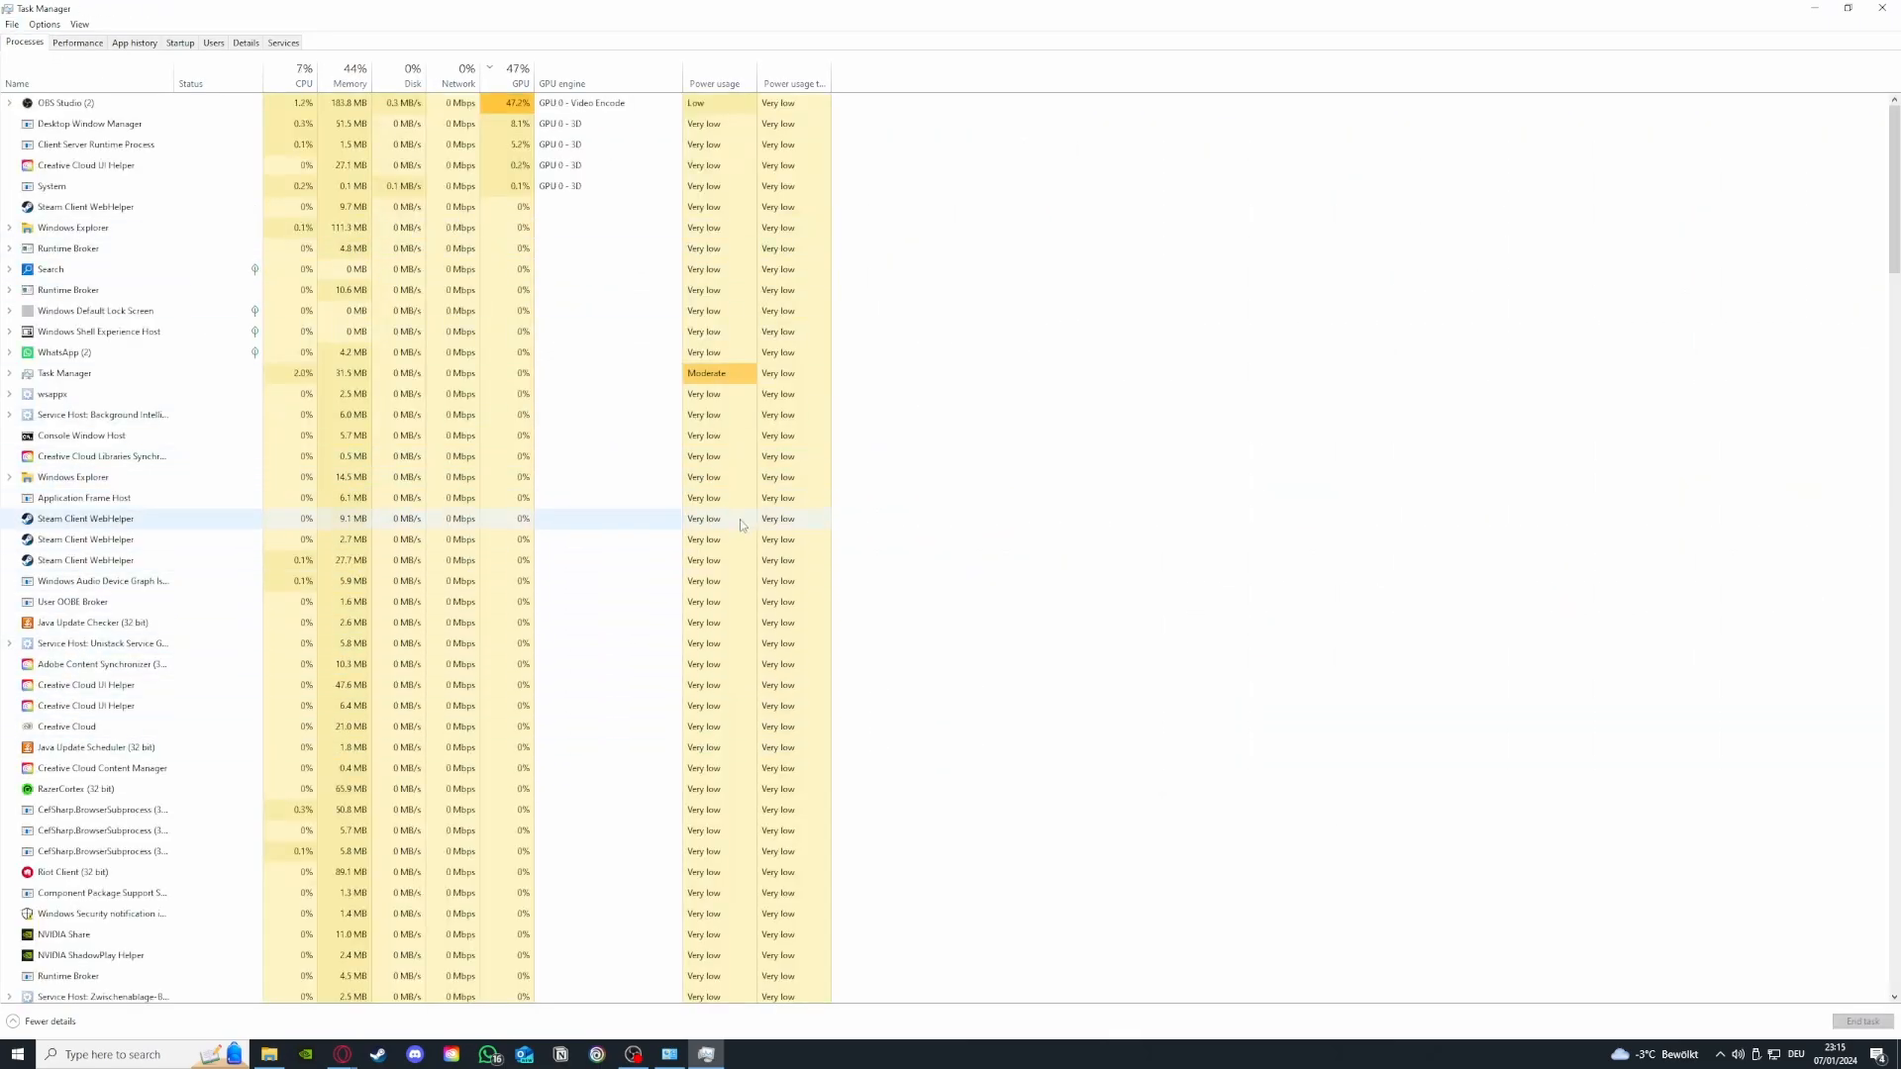
{"action": "scroll", "coordinate": [208, 547], "scroll_direction": "down", "scroll_amount": 3}
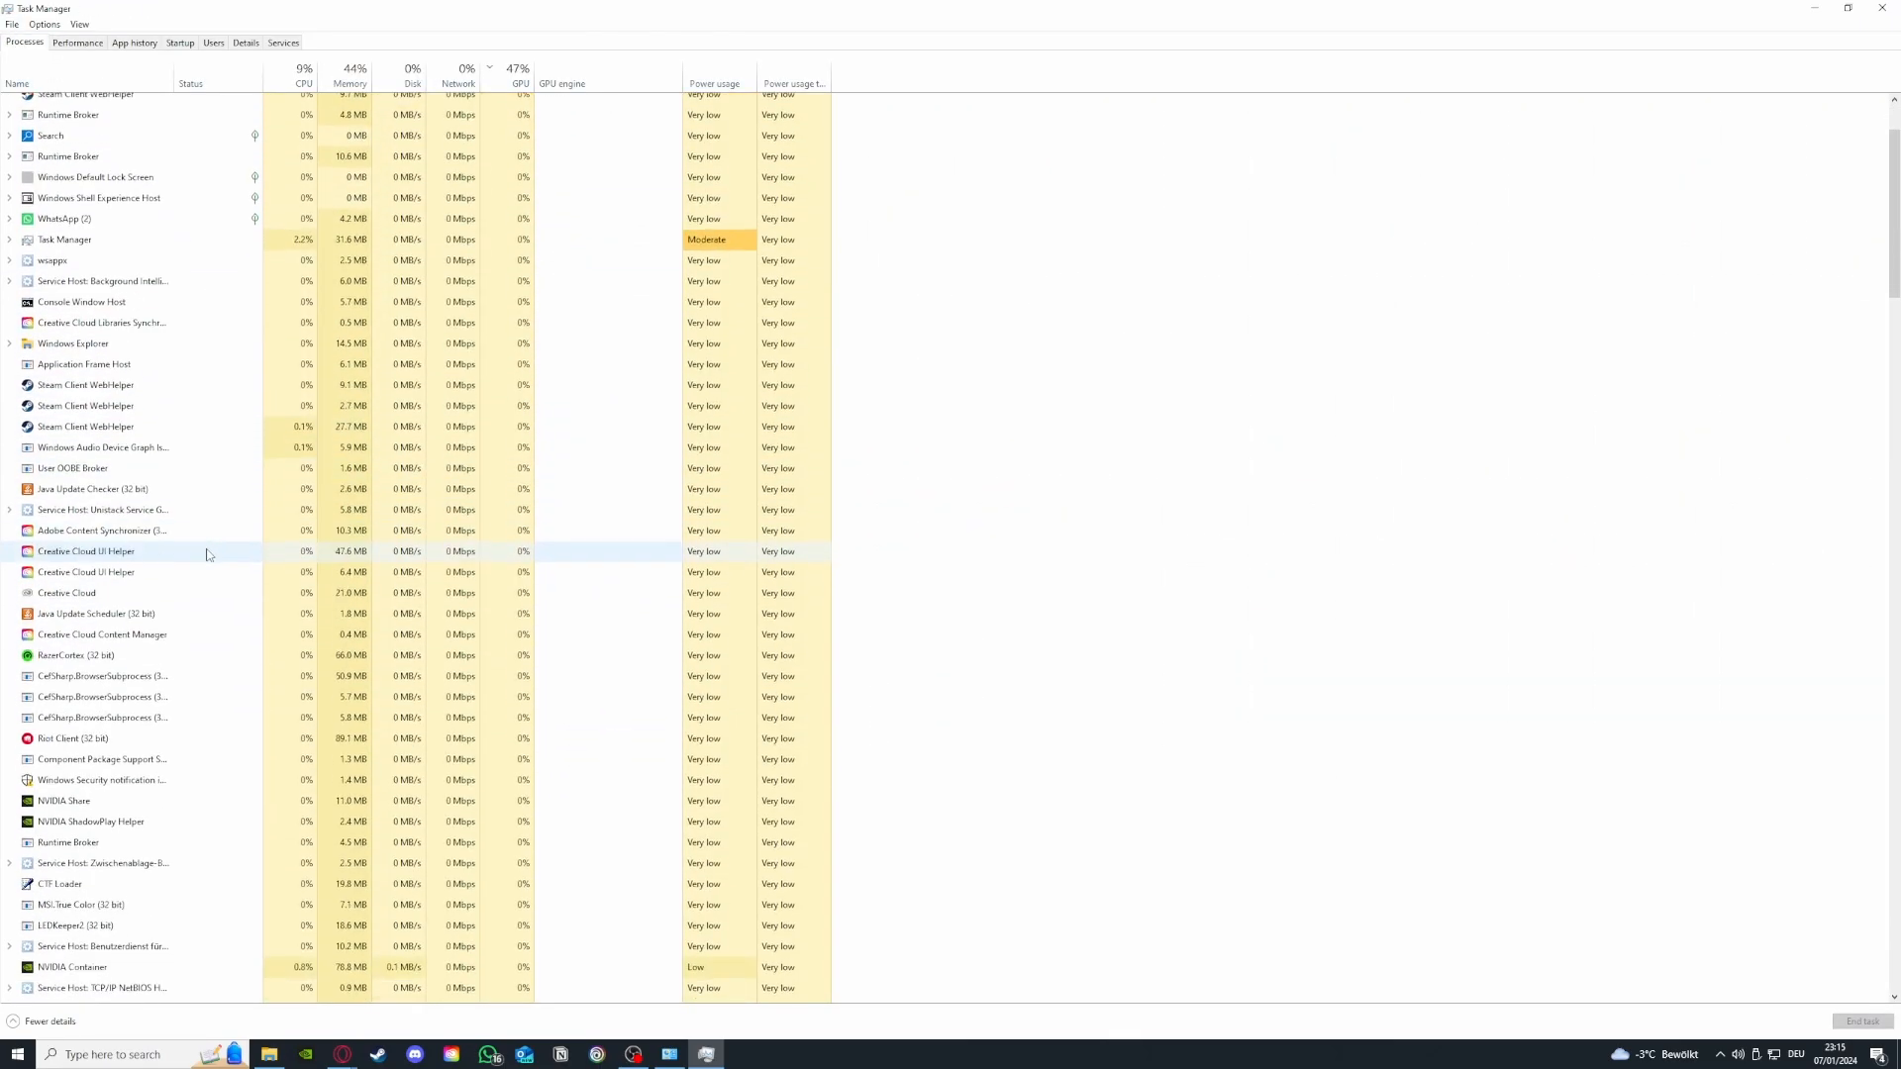
{"action": "scroll", "coordinate": [210, 550], "scroll_direction": "up", "scroll_amount": 3}
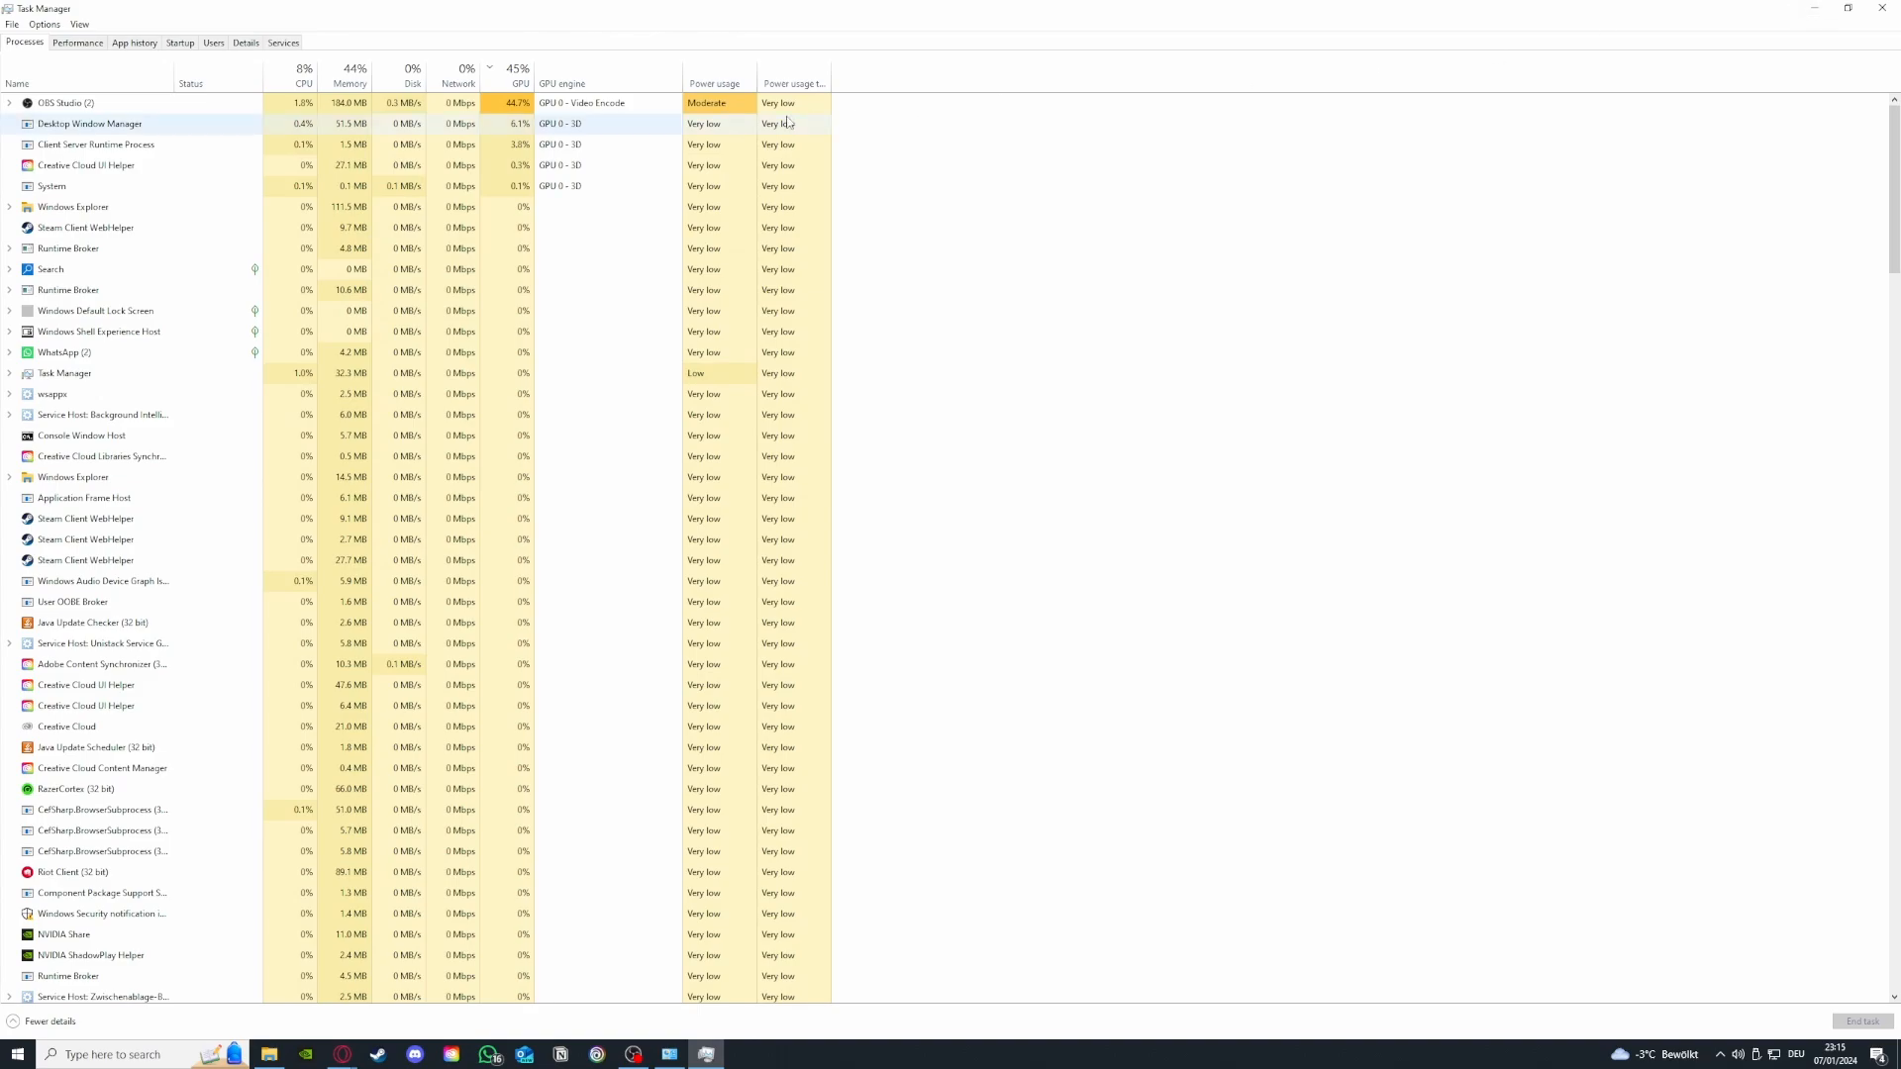
Step: Check the available startup options for Parsec and iCUE in the startup programs list, and close Task Manager
{"action": "left_click", "coordinate": [142, 46]}
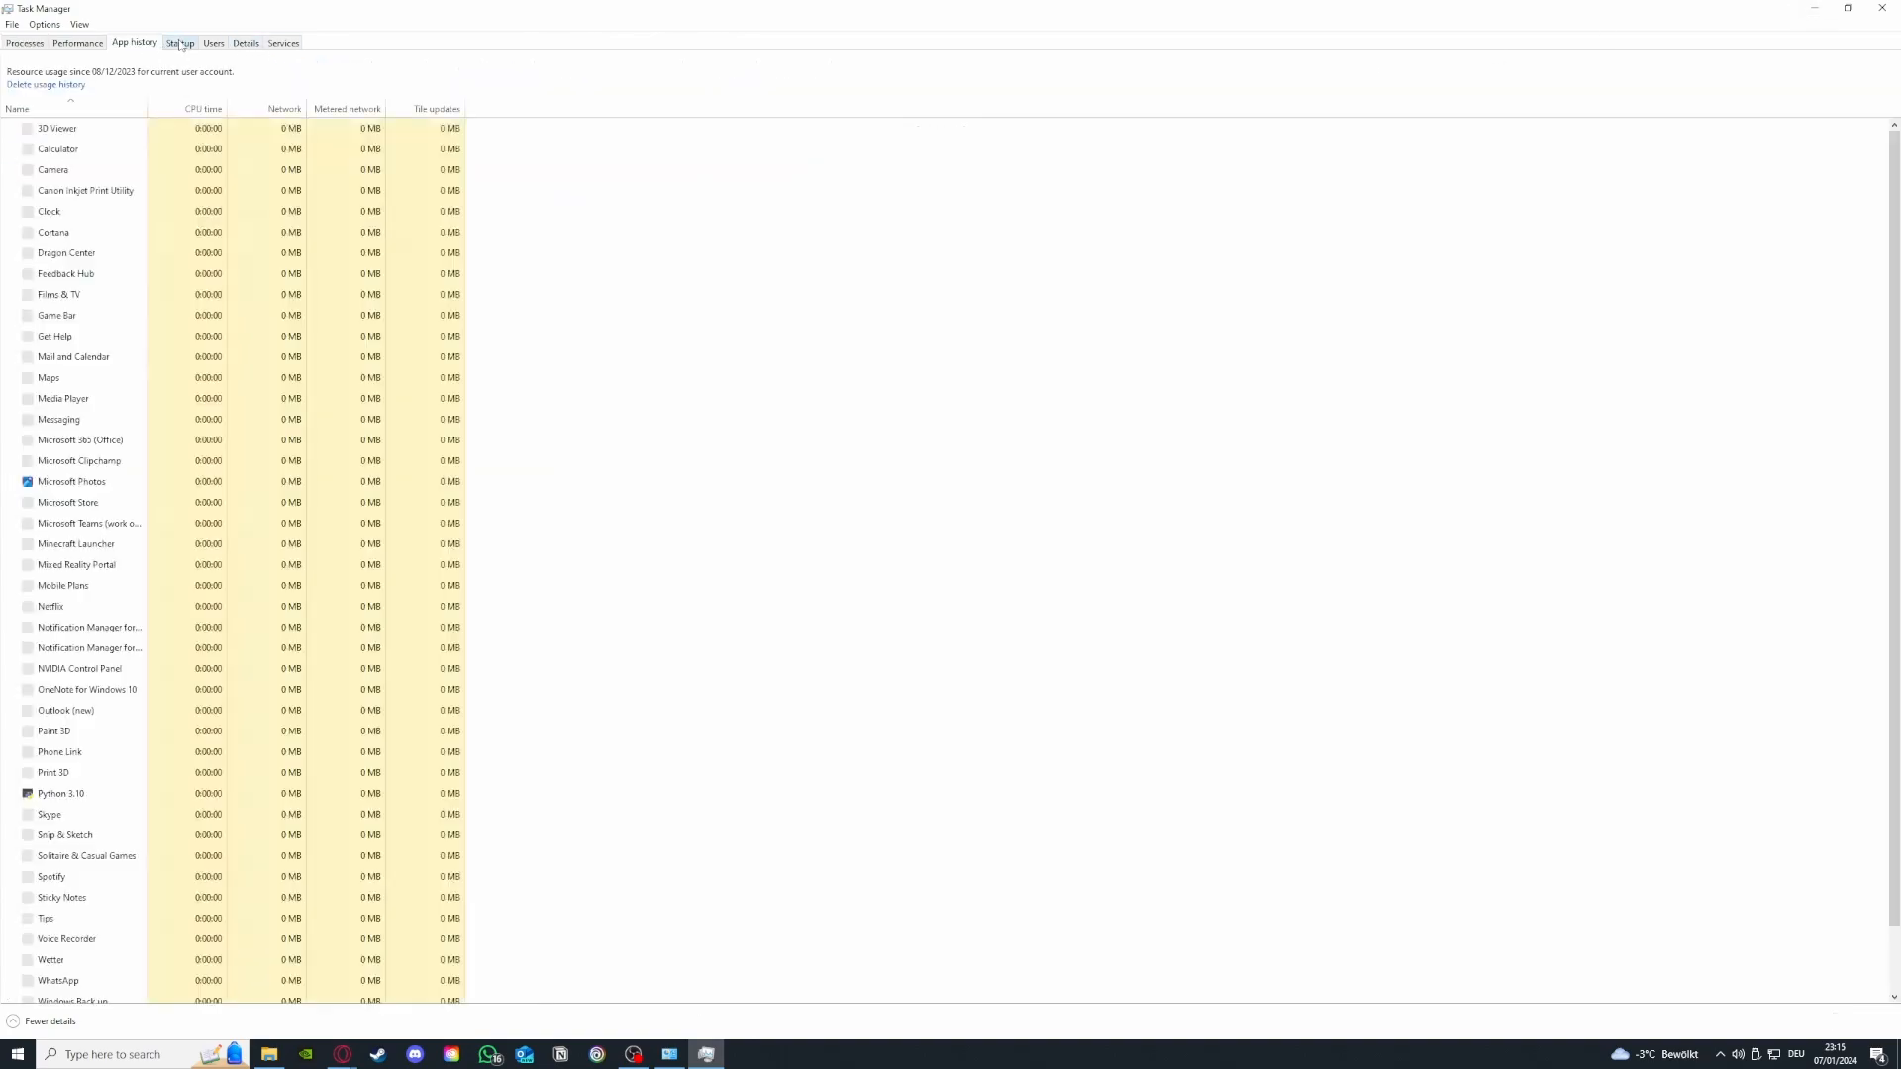
{"action": "key", "text": "ctrl+Tab"}
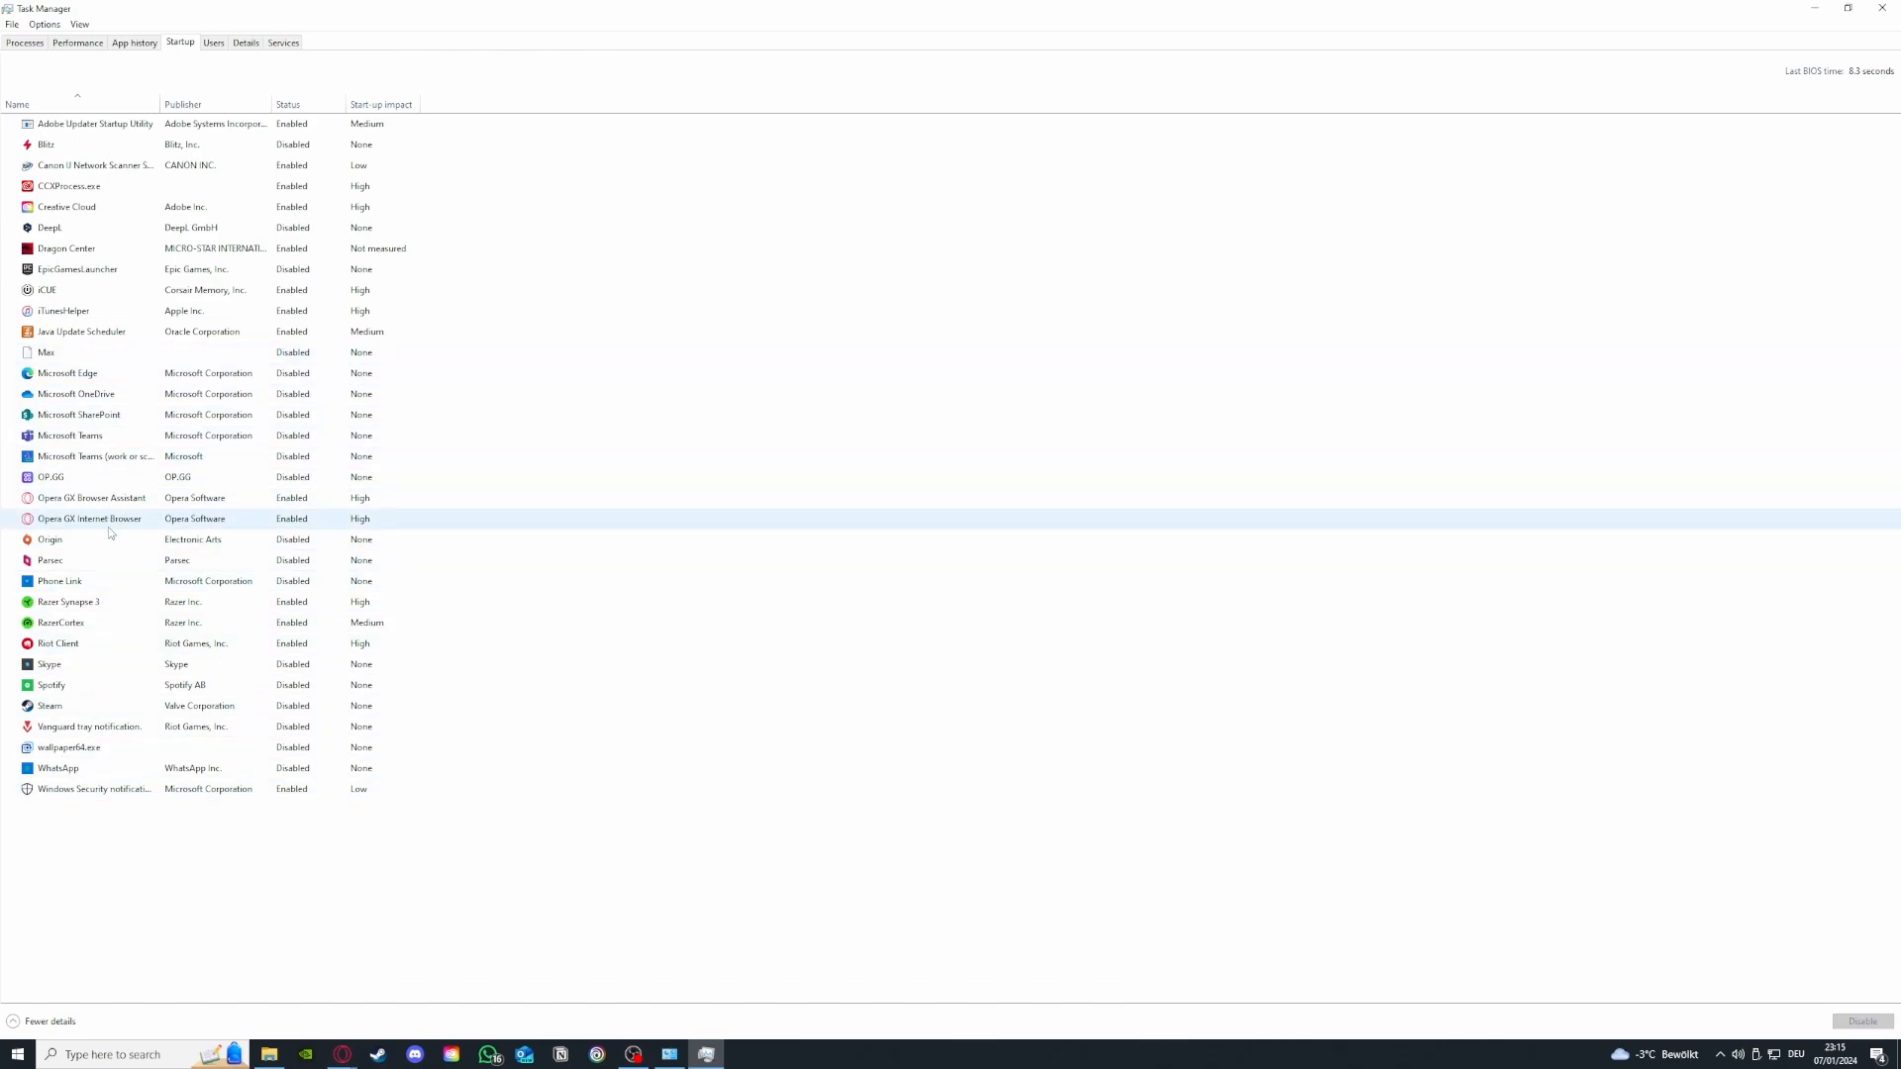
{"action": "left_click", "coordinate": [101, 560]}
{"action": "right_click", "coordinate": [124, 563]}
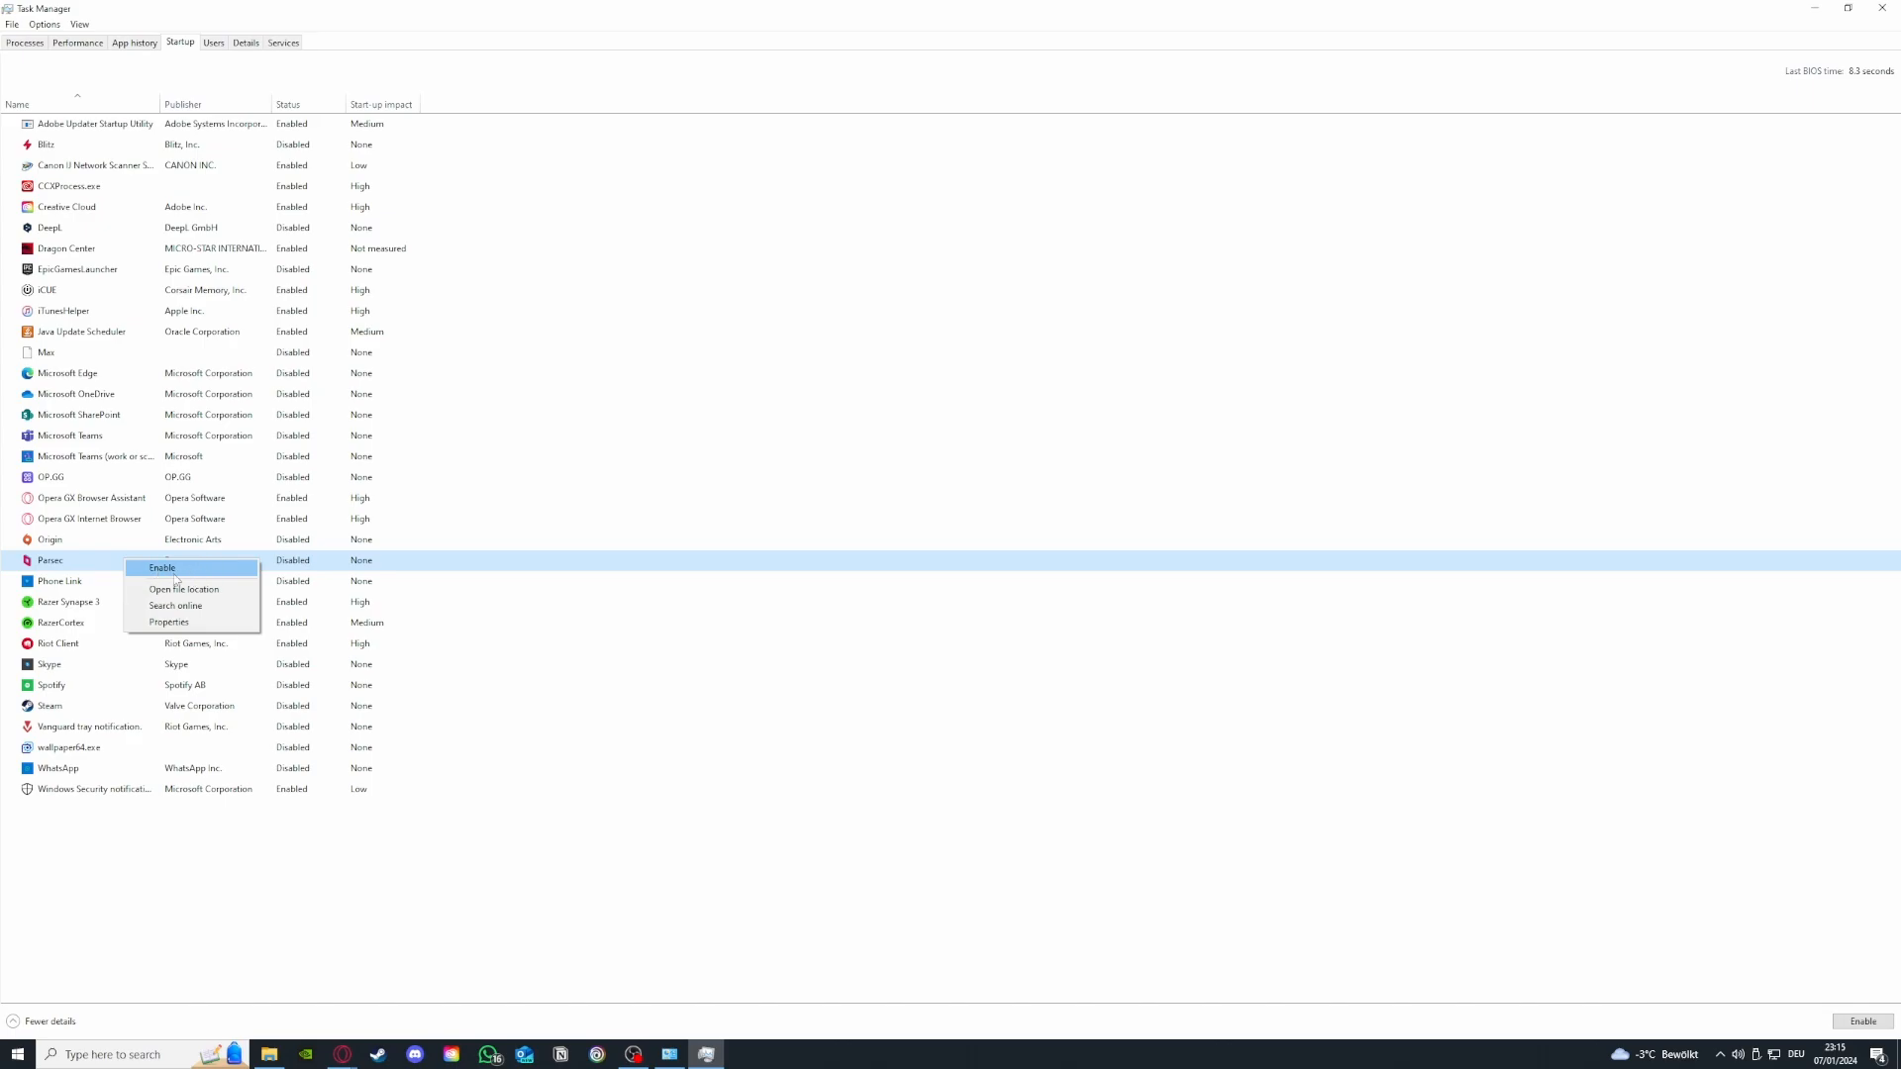
{"action": "left_click", "coordinate": [181, 299]}
{"action": "right_click", "coordinate": [111, 294]}
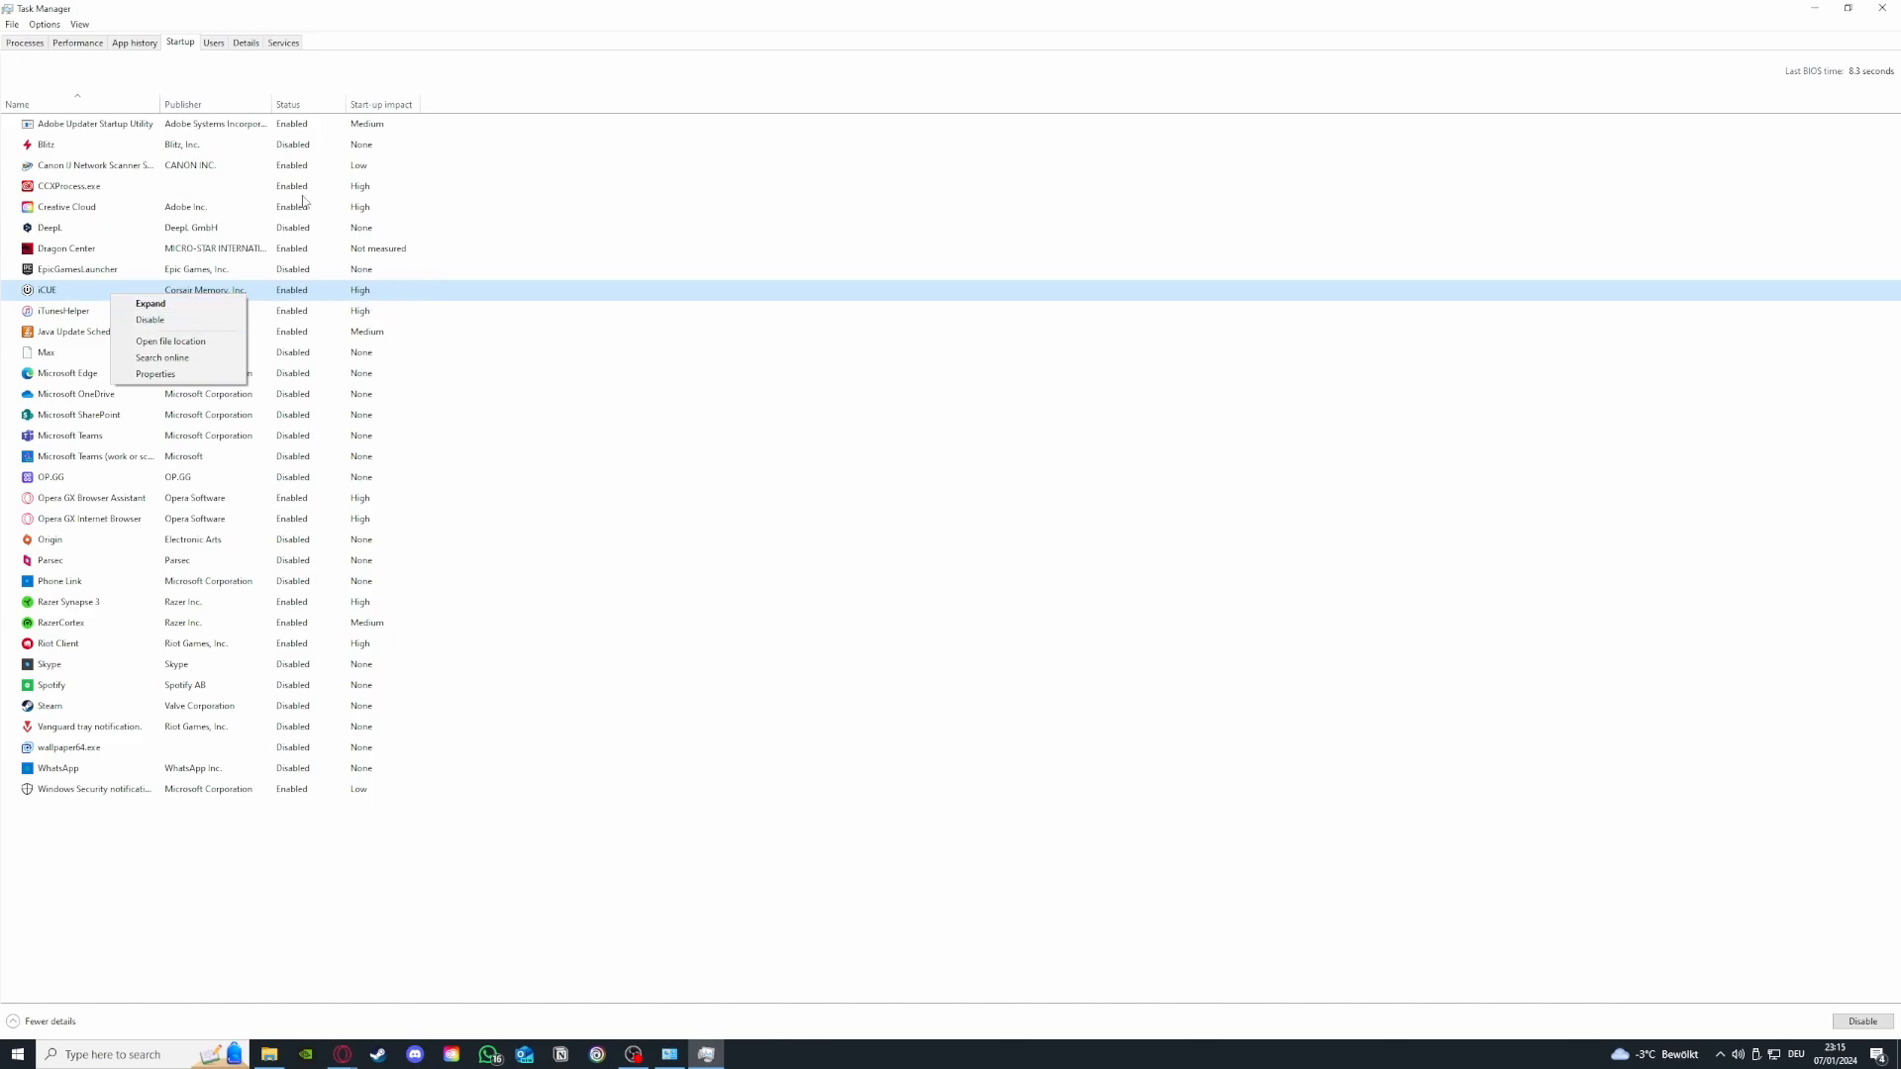
{"action": "left_click", "coordinate": [202, 321]}
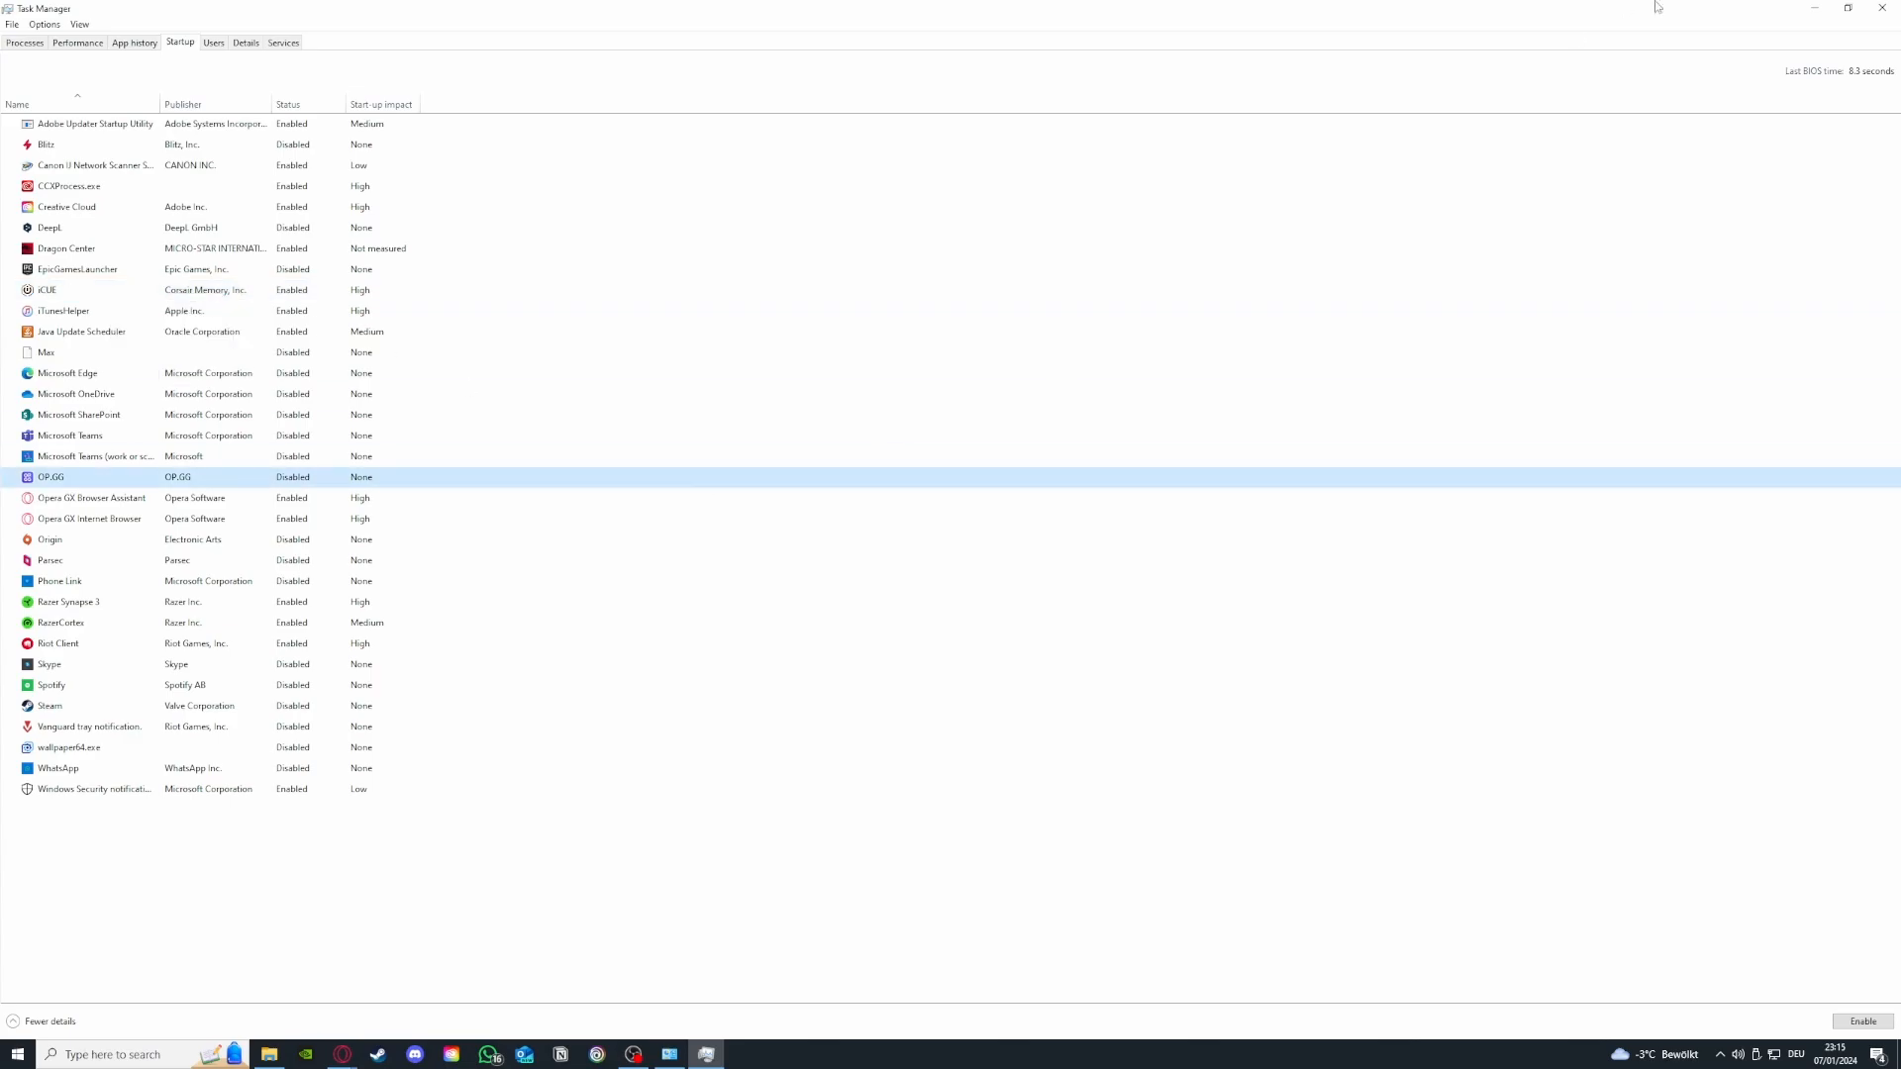
{"action": "left_click", "coordinate": [1881, 8]}
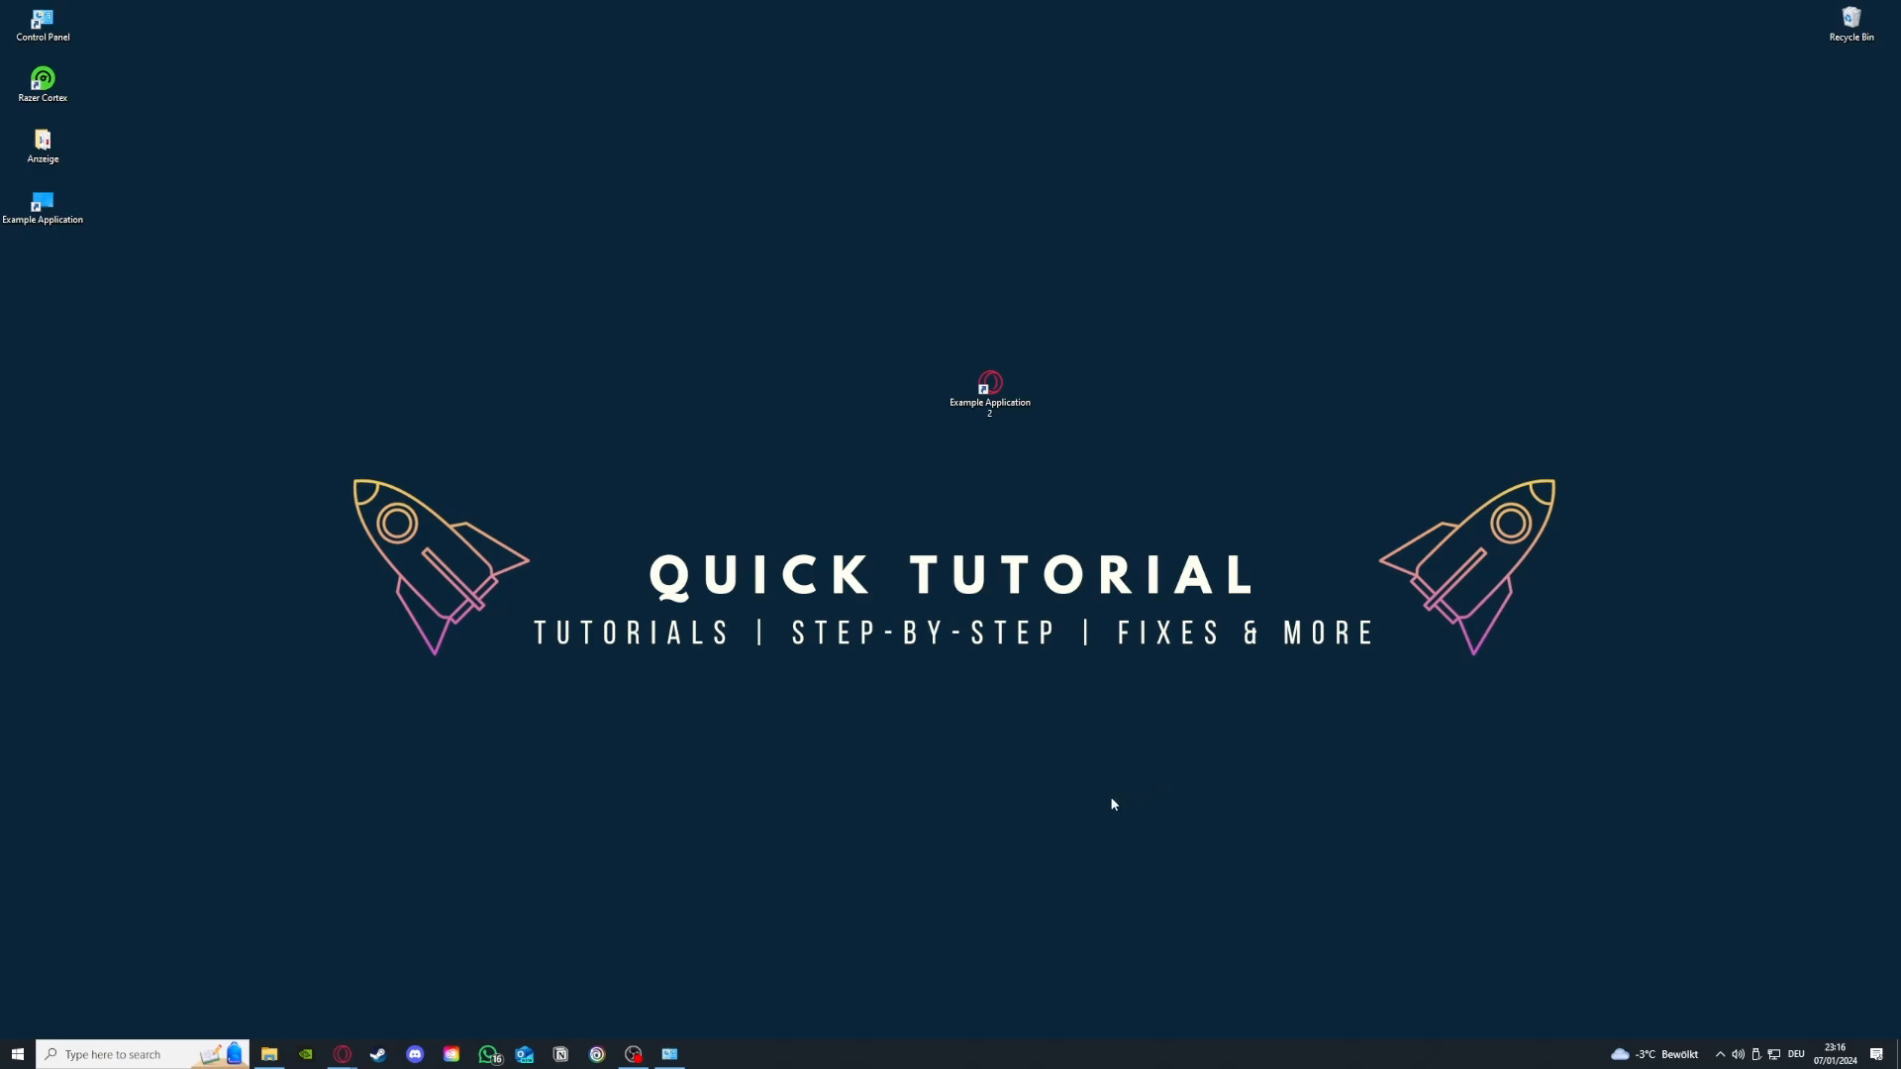
Step: Reopen Task Manager from the desktop and enlarge its window so the GPU and power usage columns fit
{"action": "right_click", "coordinate": [864, 1065]}
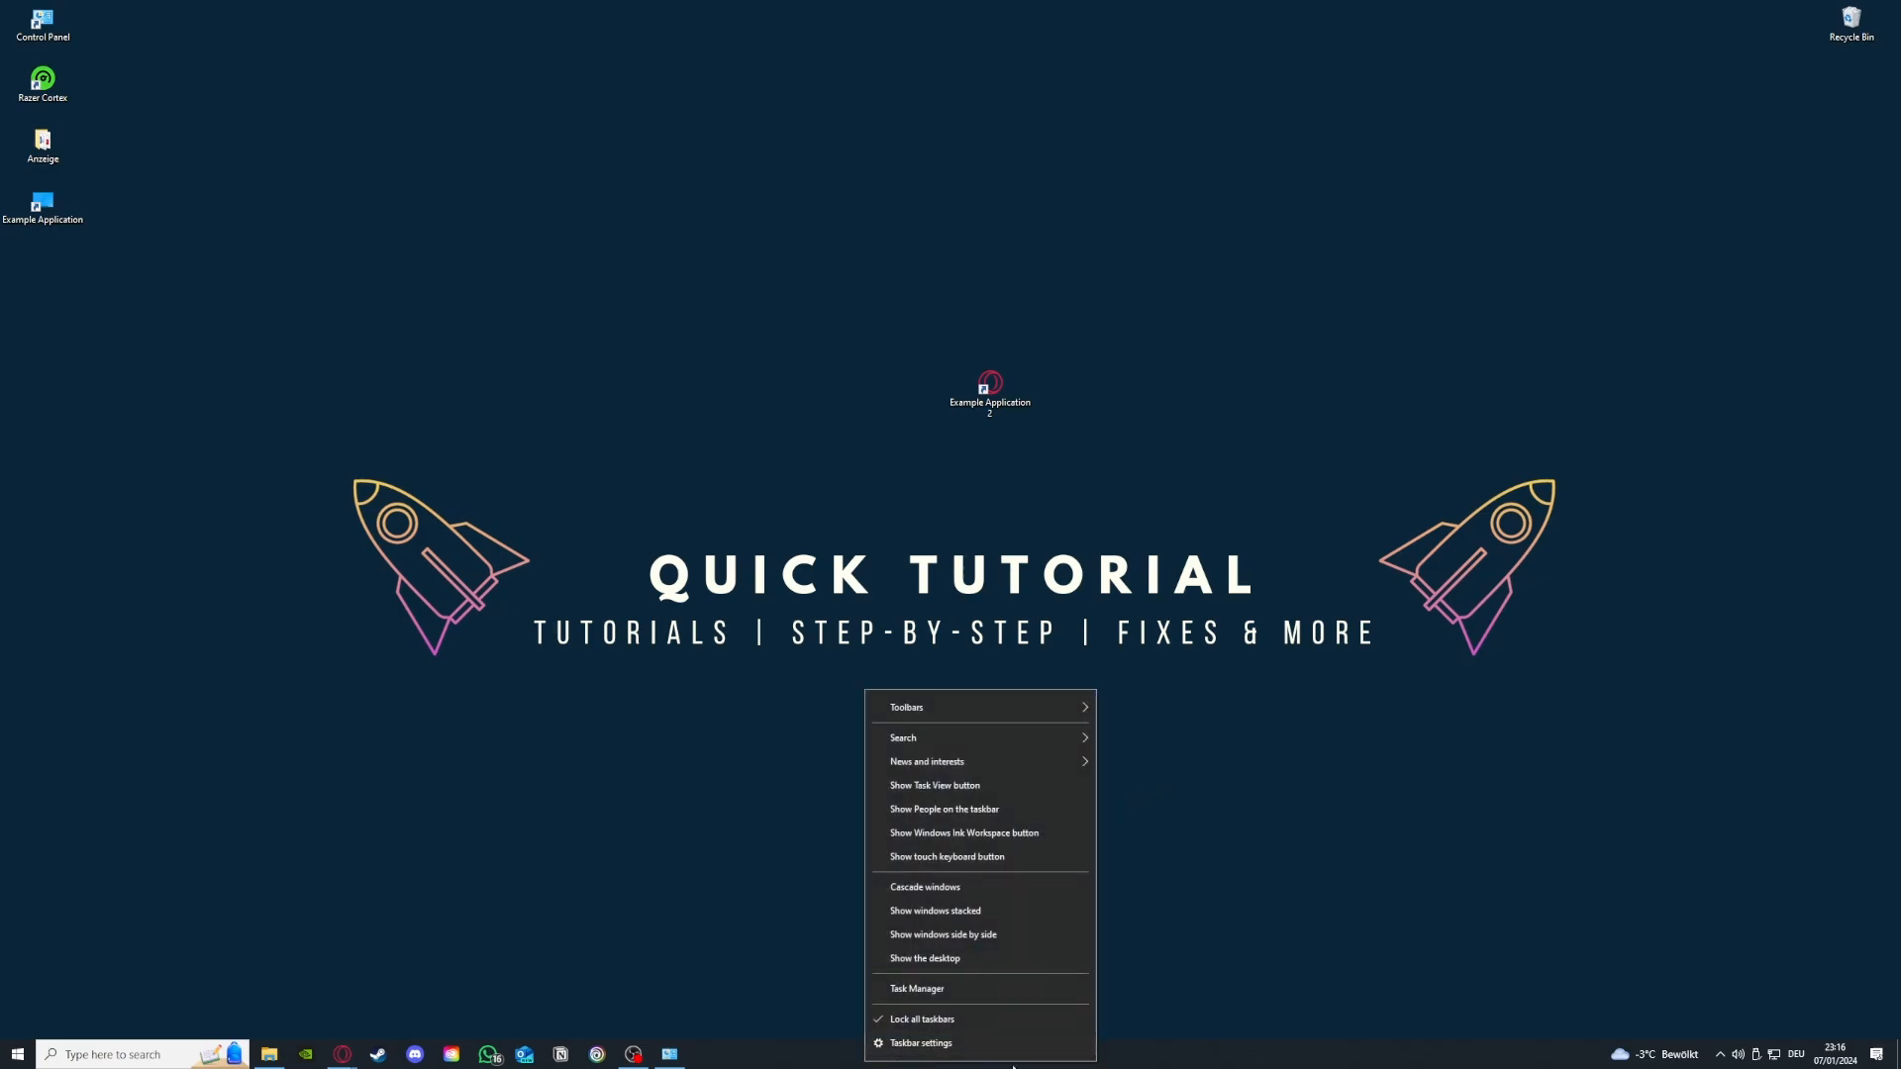
{"action": "left_click", "coordinate": [929, 990]}
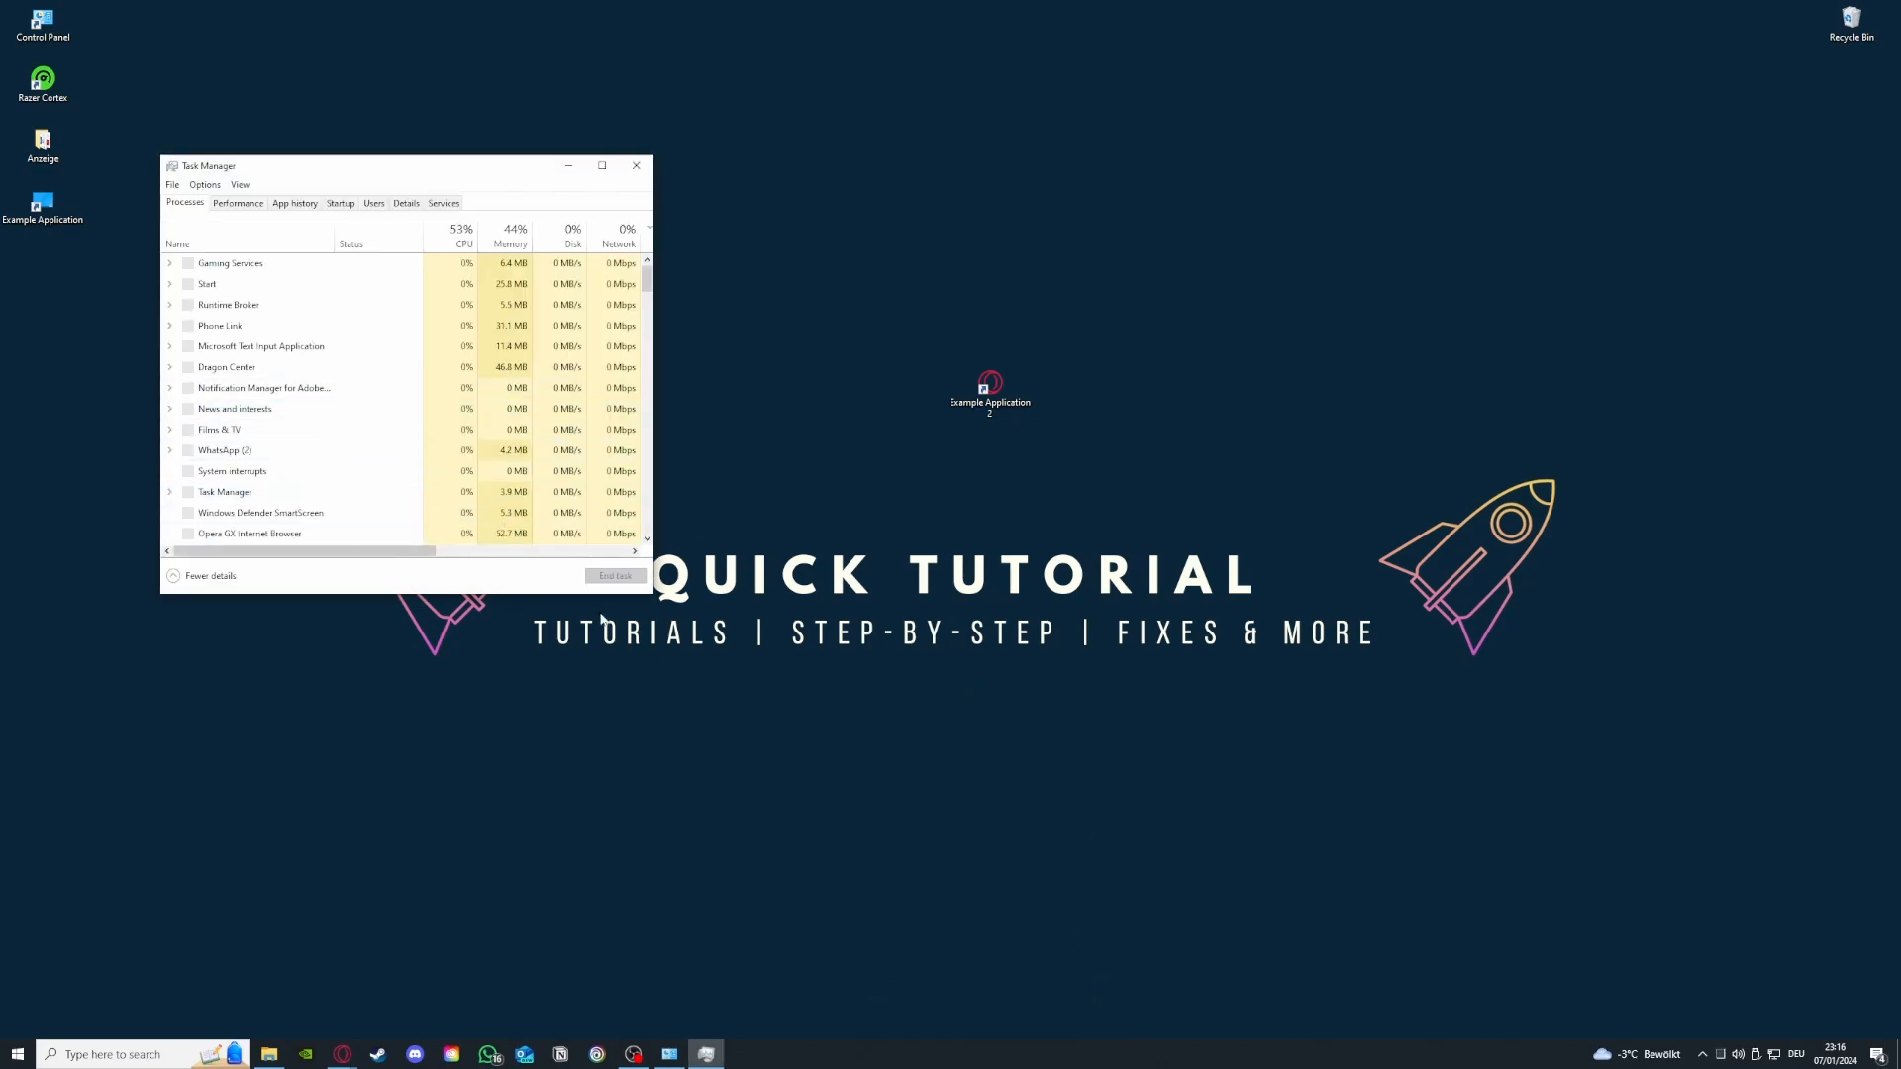
{"action": "left_click_drag", "start_coordinate": [644, 595], "coordinate": [1237, 846]}
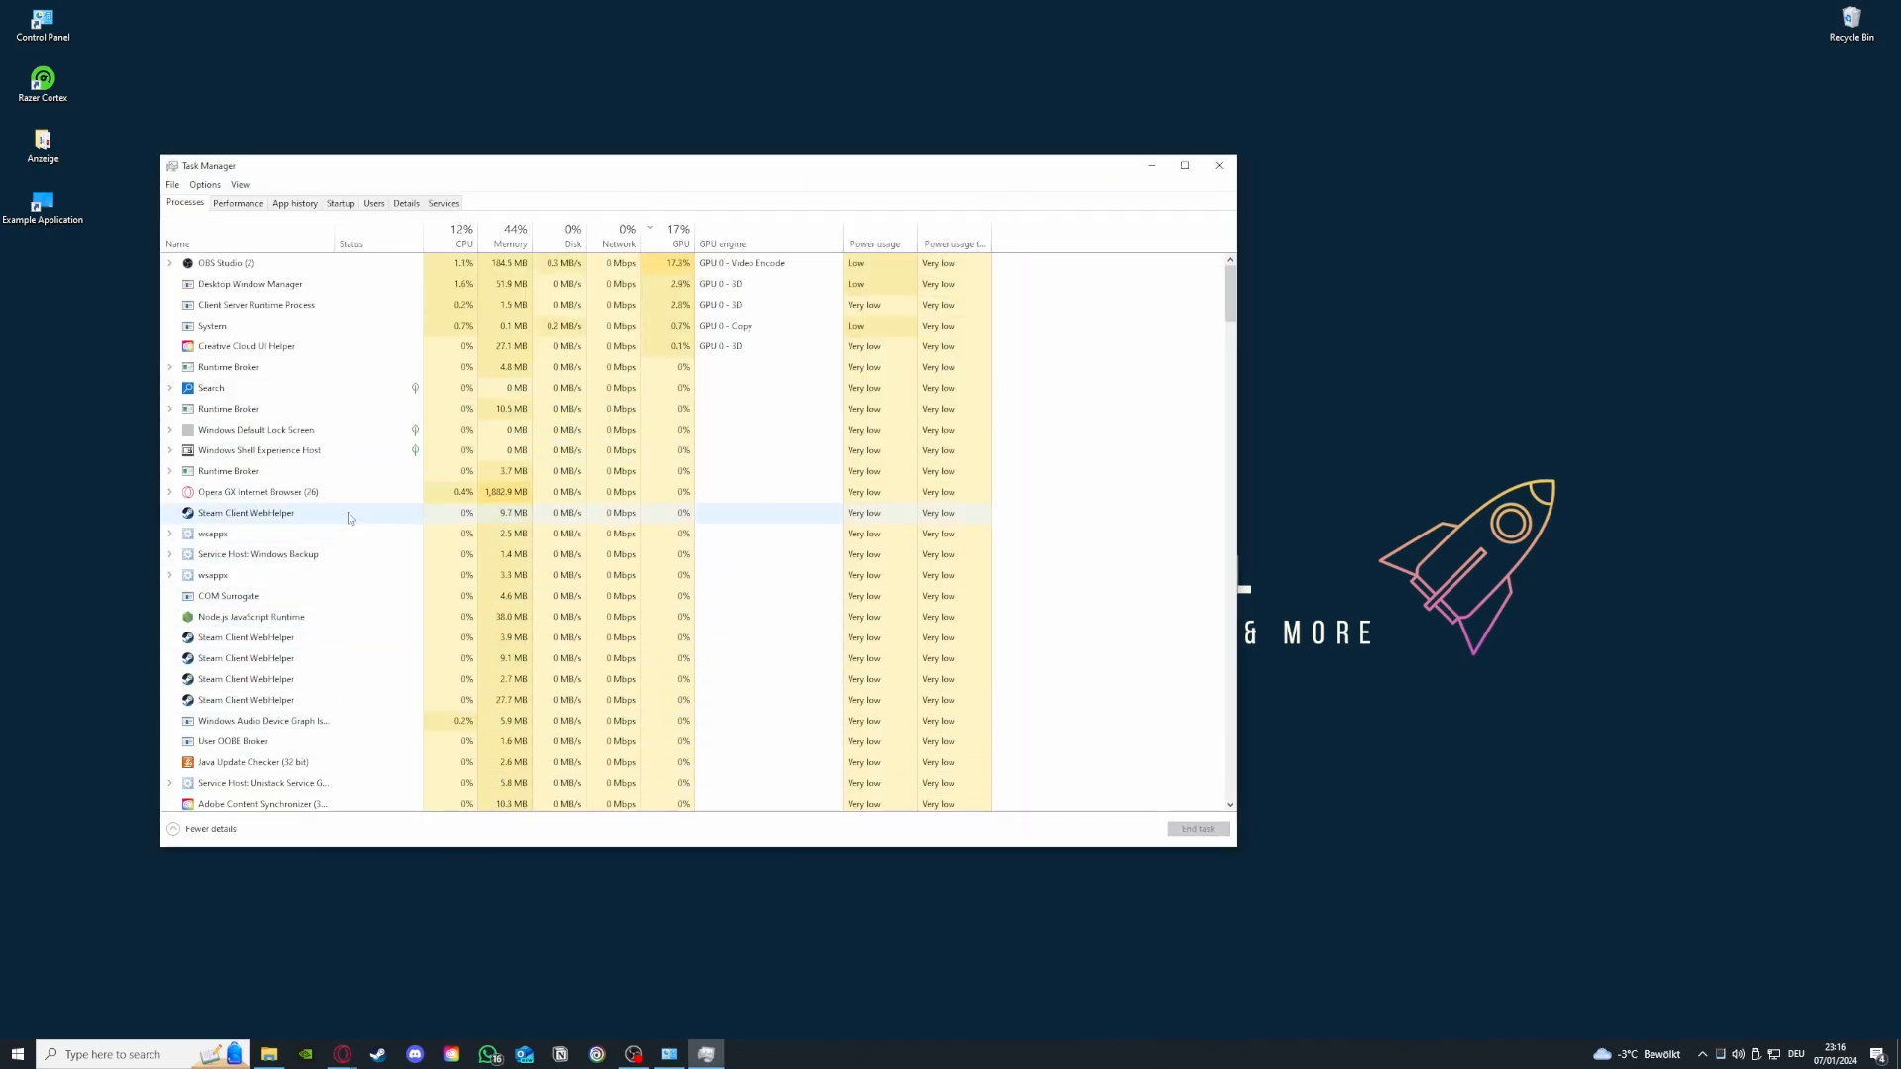
Step: Go through the Steam Client WebHelper processes one by one, and close Task Manager
{"action": "left_click", "coordinate": [406, 514]}
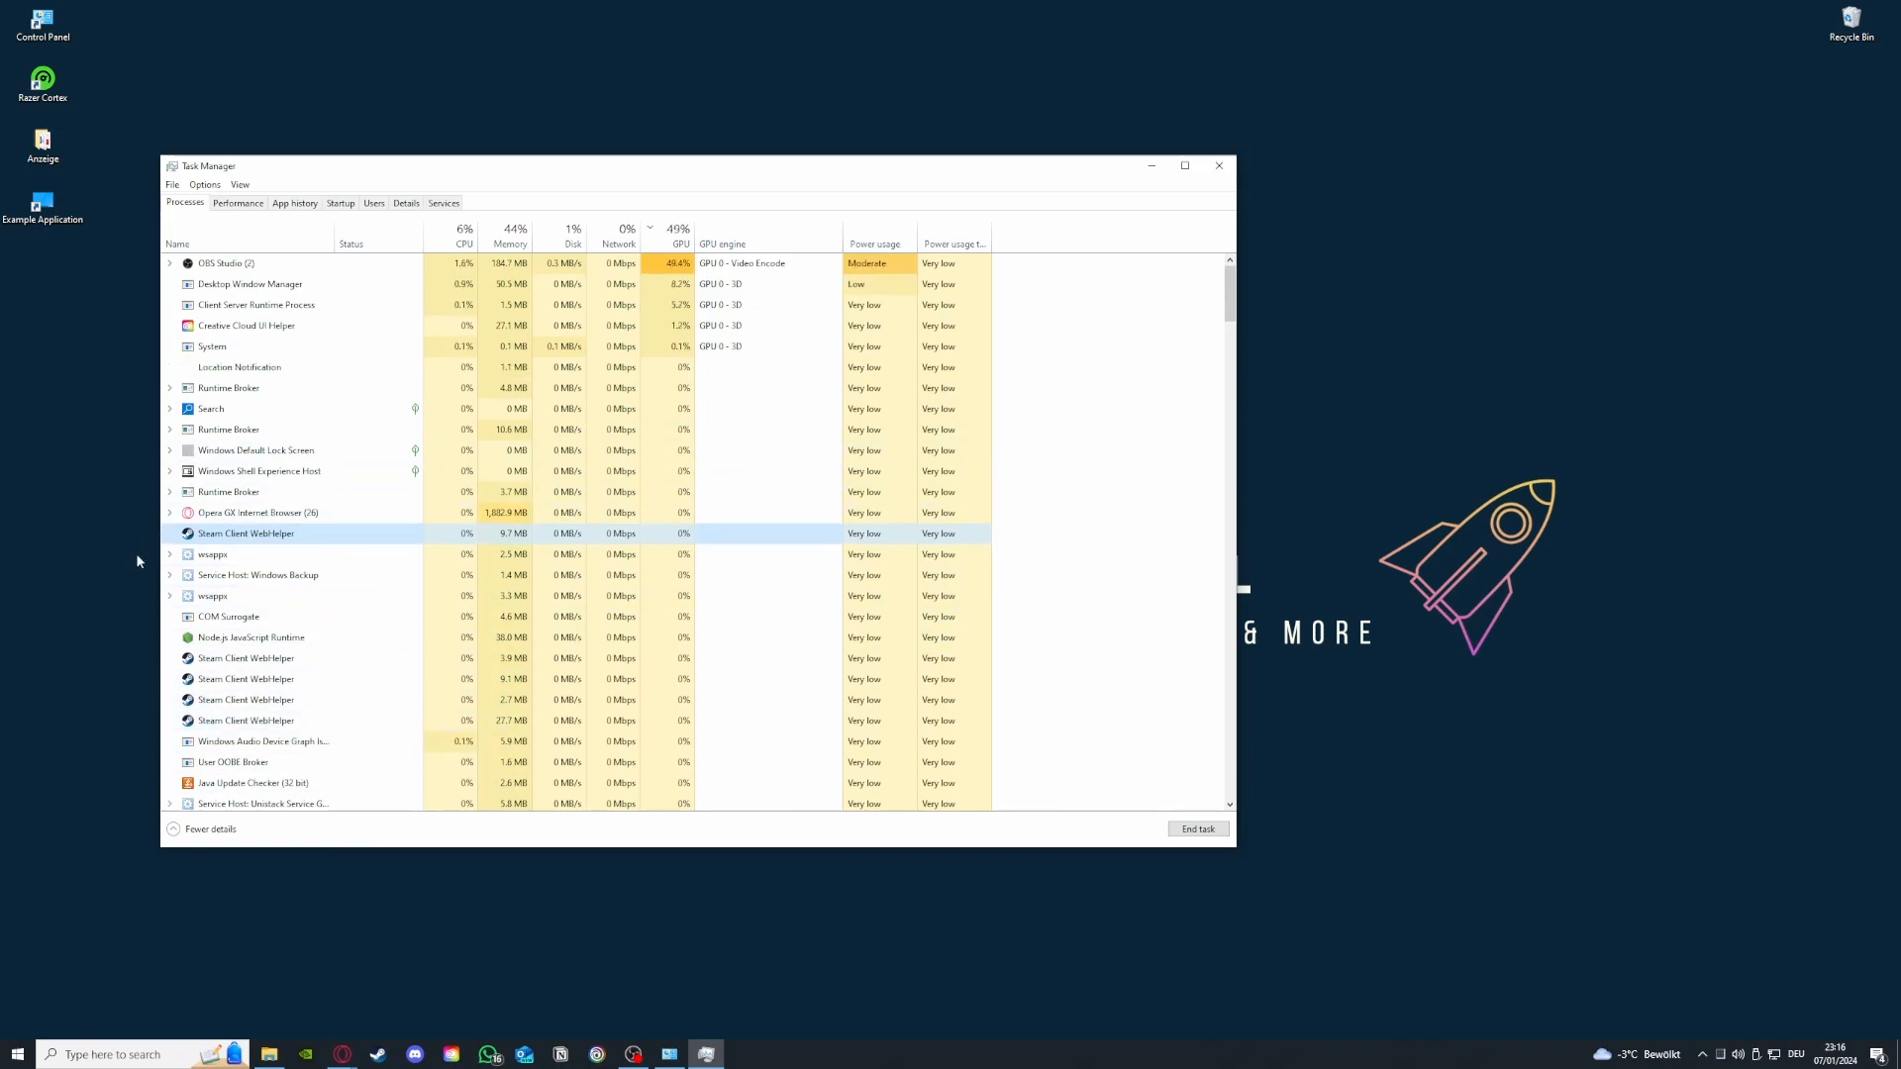
{"action": "scroll", "coordinate": [207, 683], "scroll_direction": "down", "scroll_amount": 3}
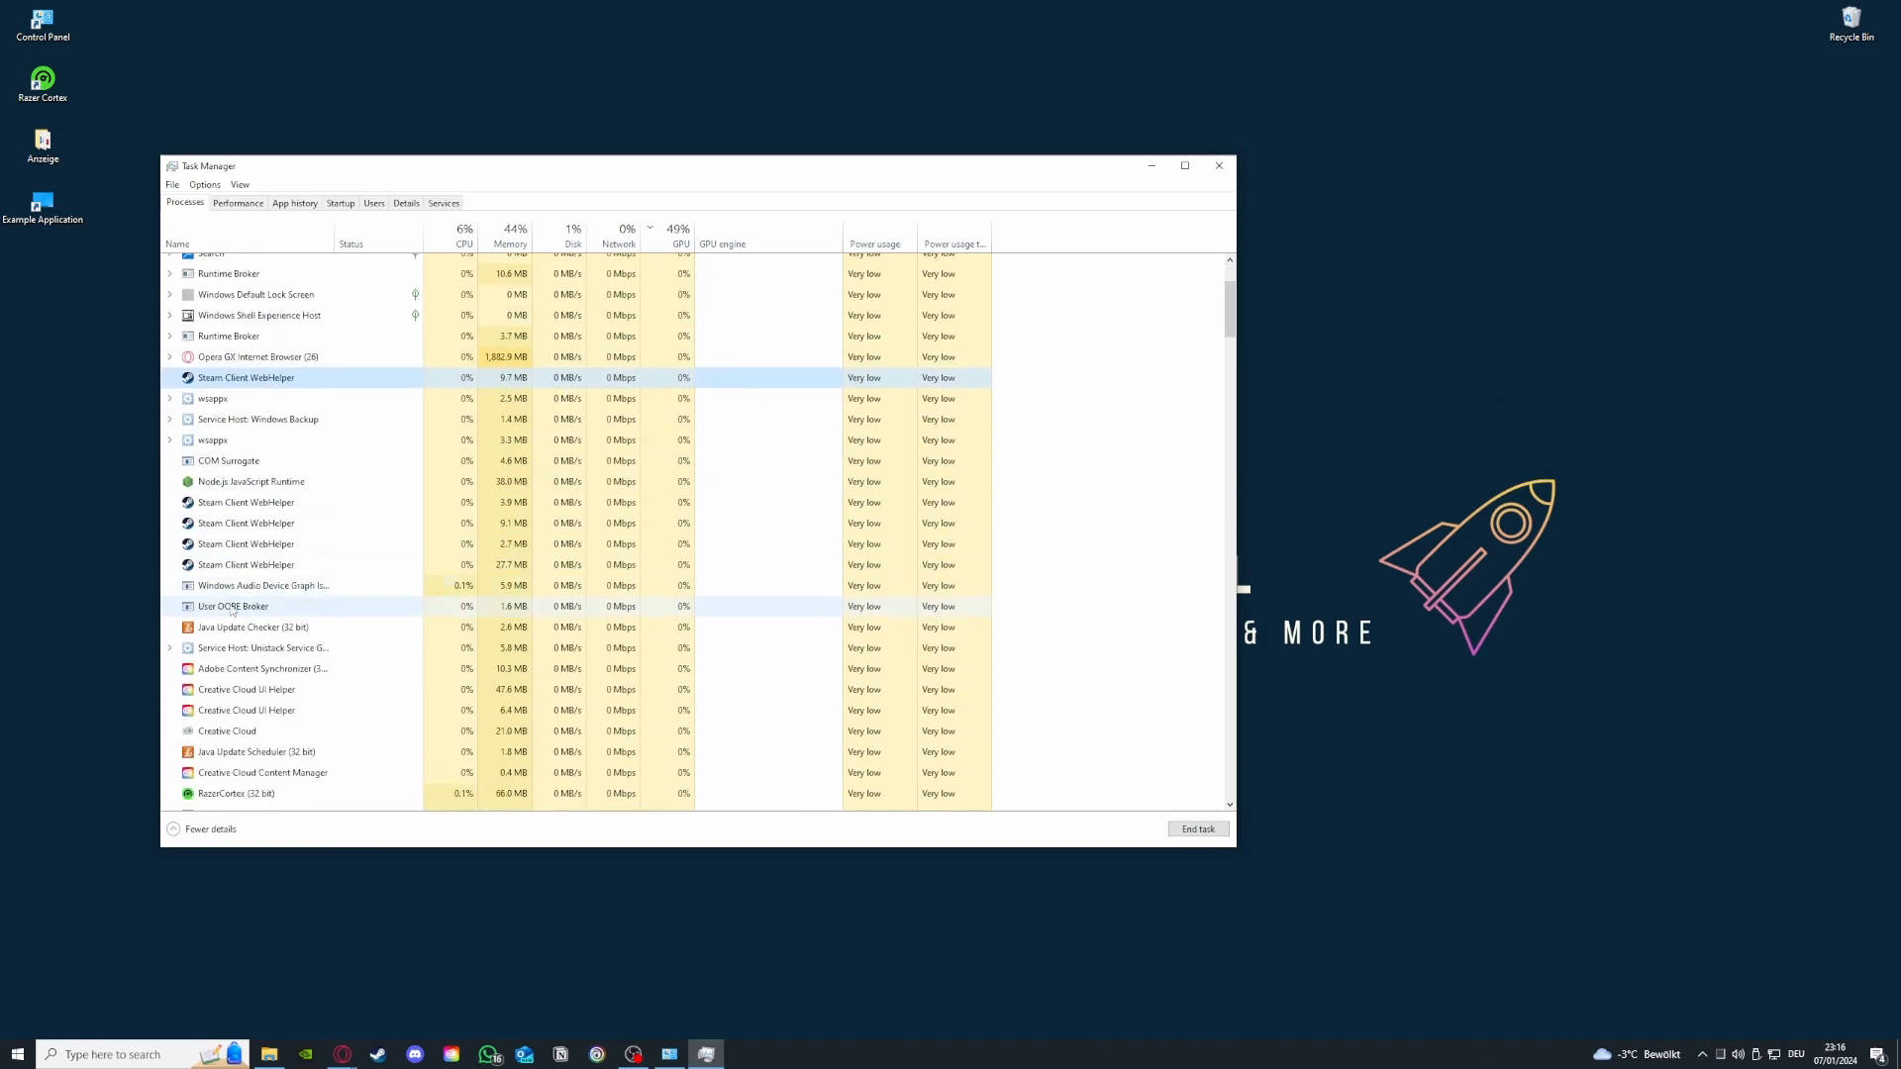
{"action": "left_click", "coordinate": [225, 498]}
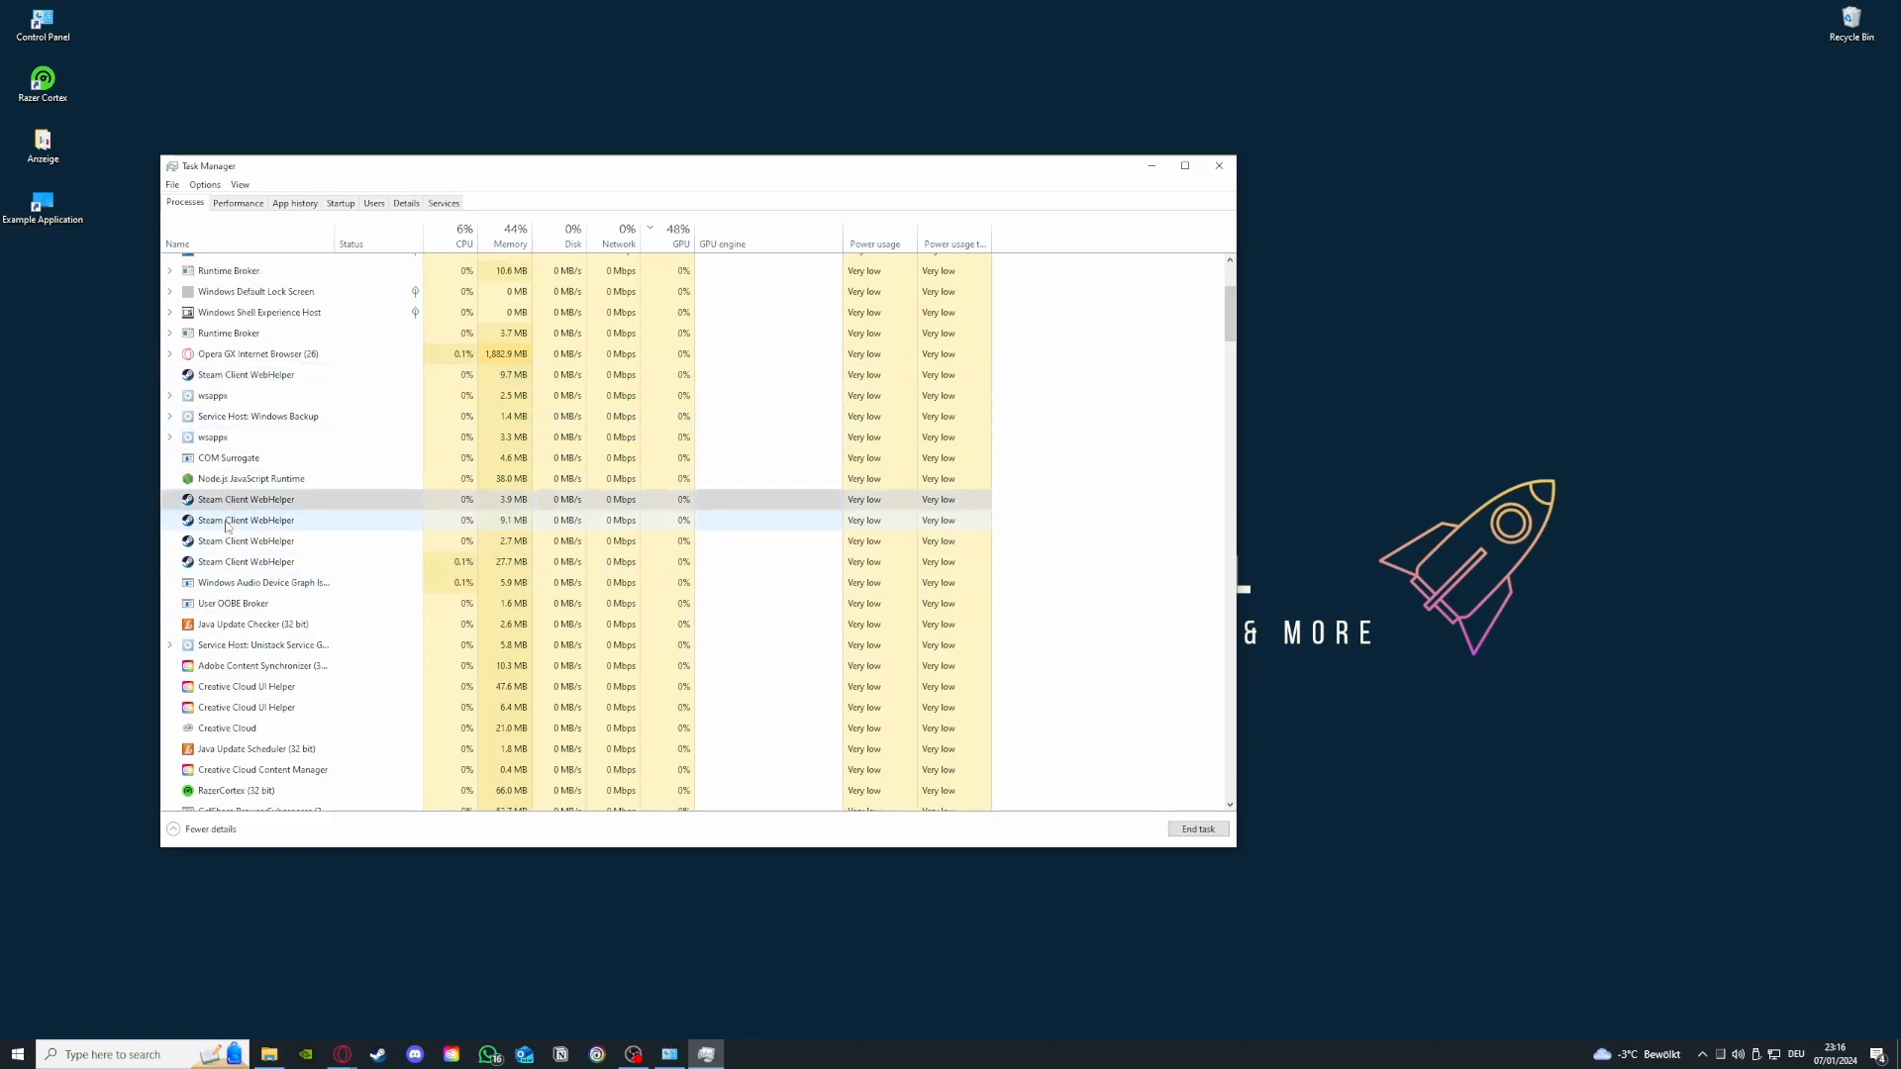
{"action": "left_click", "coordinate": [227, 518]}
{"action": "left_click", "coordinate": [230, 541]}
{"action": "left_click", "coordinate": [235, 563]}
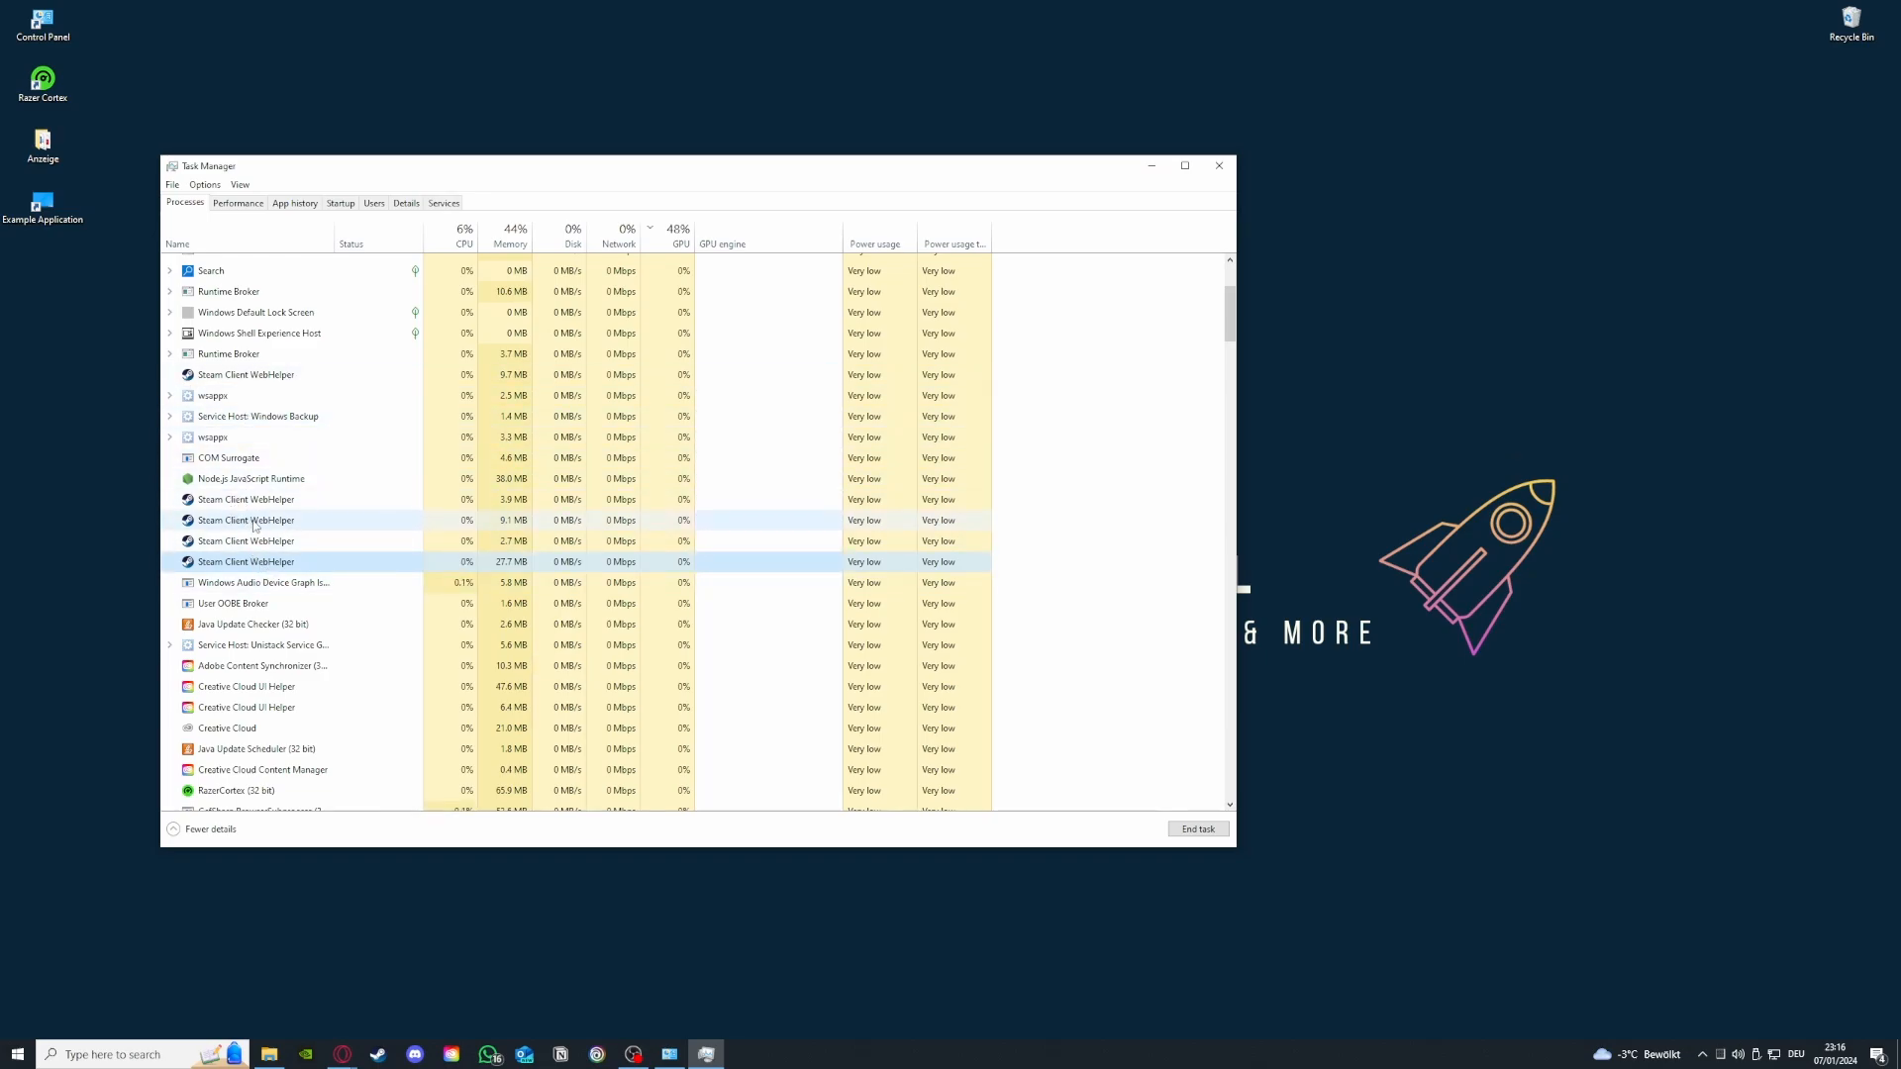
{"action": "left_click", "coordinate": [1218, 163]}
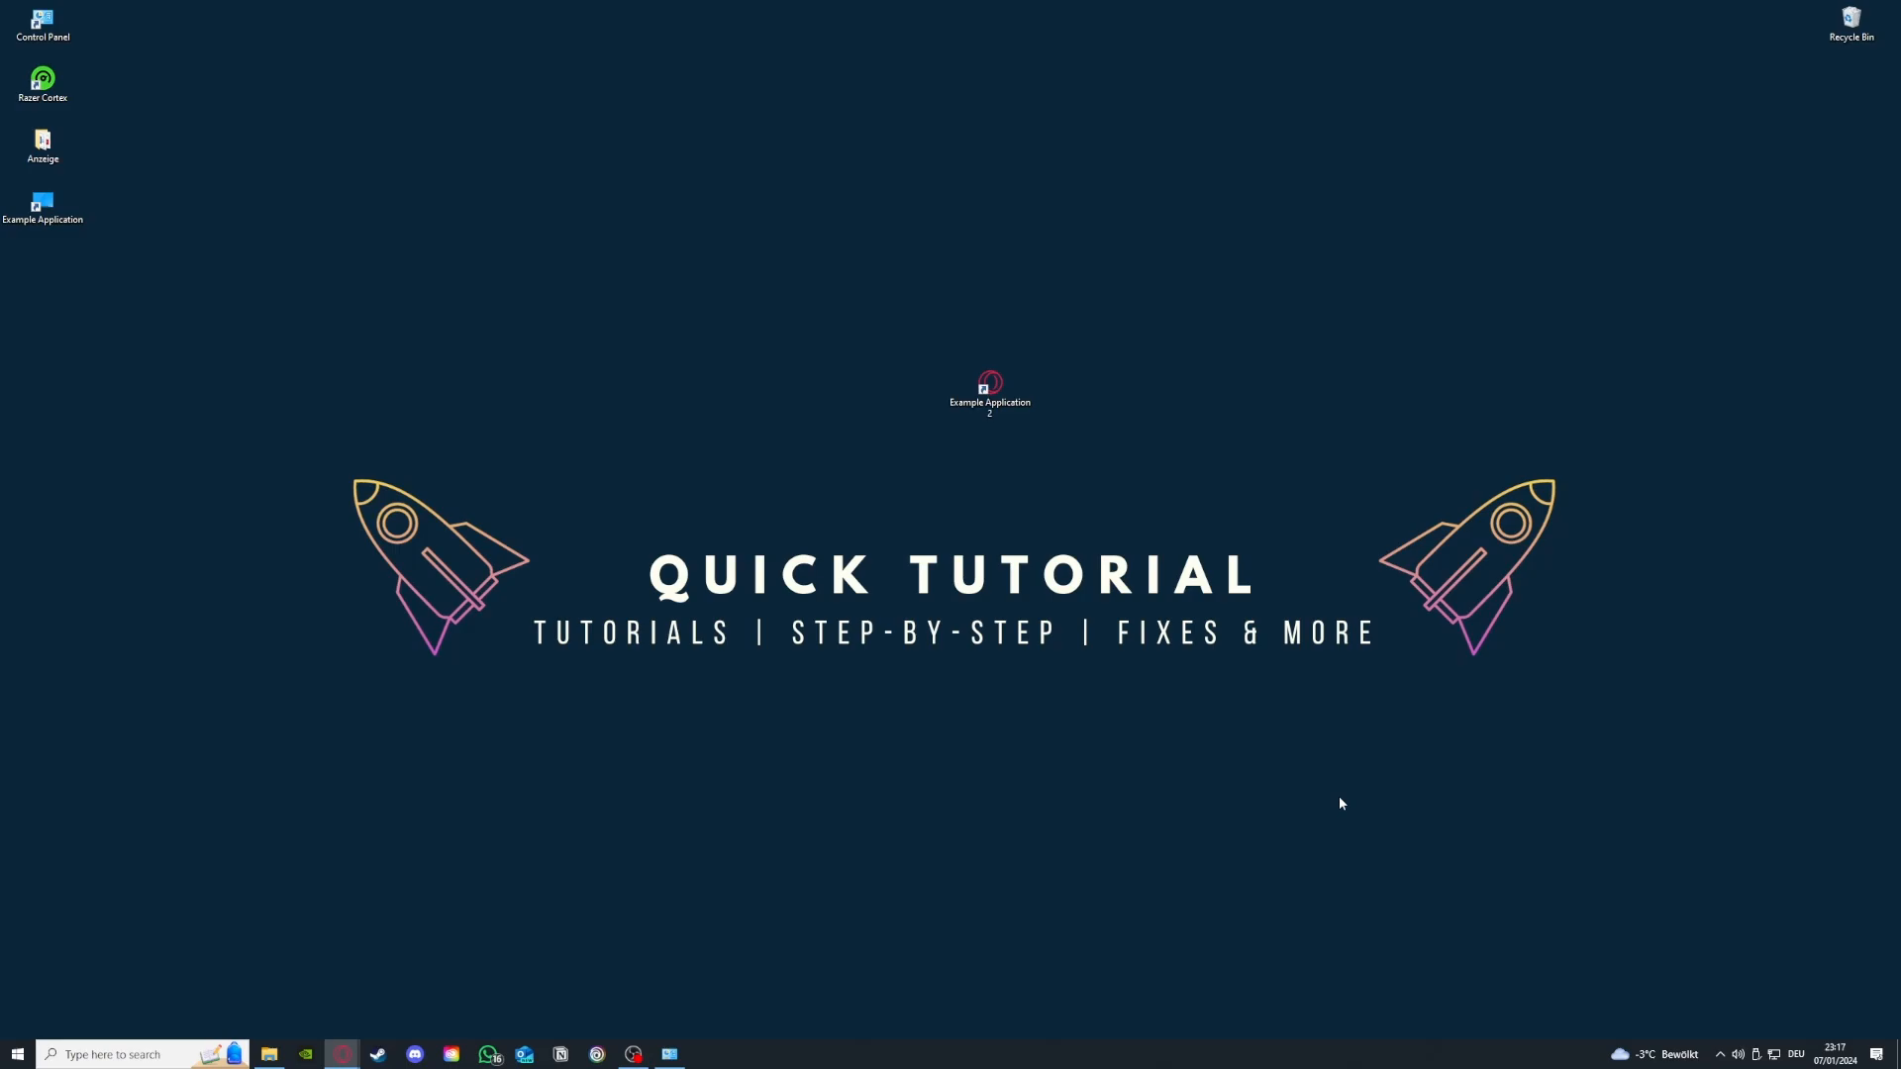
Step: Open Administrative Tools from the Control Panel's System and Security page and move its window clear of the Control Panel
{"action": "left_click", "coordinate": [669, 1053]}
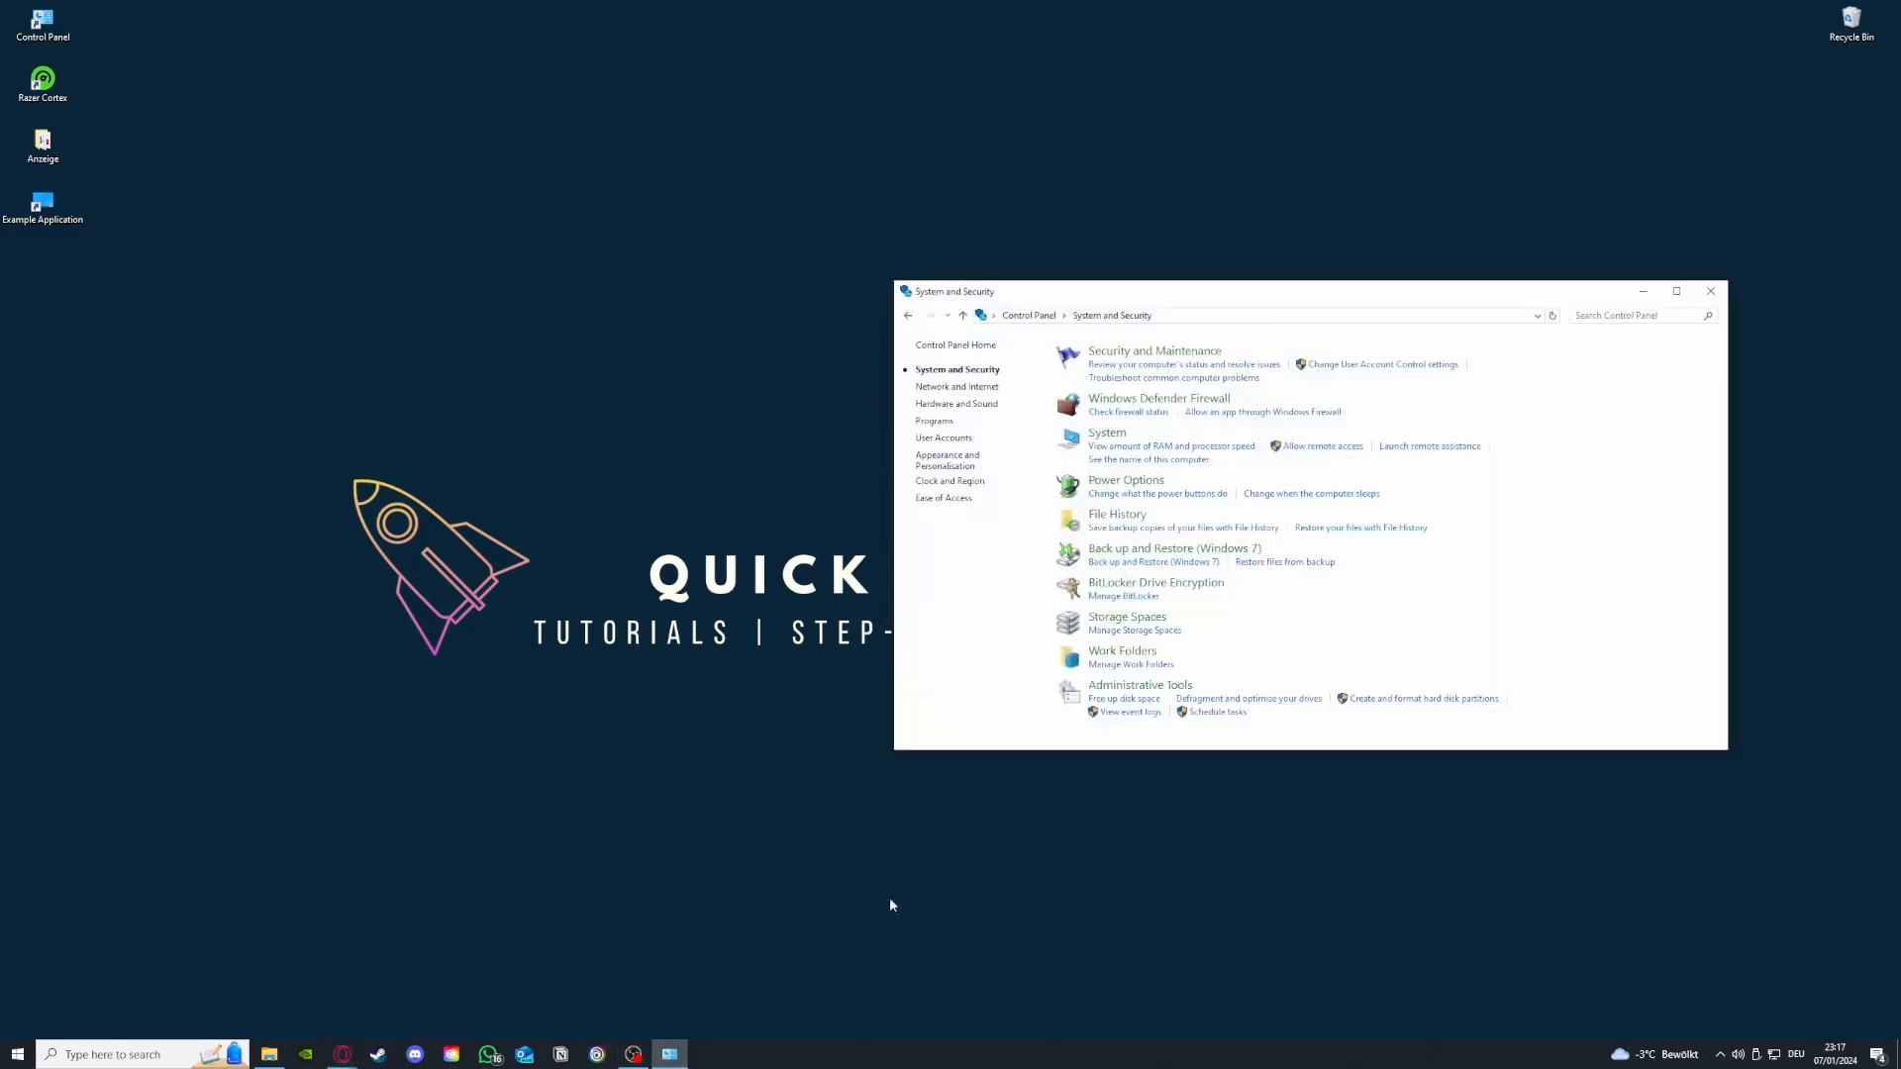
{"action": "mouse_move", "coordinate": [1131, 691]}
{"action": "left_mouse_down"}
{"action": "mouse_move", "coordinate": [874, 693]}
{"action": "mouse_move", "coordinate": [1119, 689]}
{"action": "left_mouse_up"}
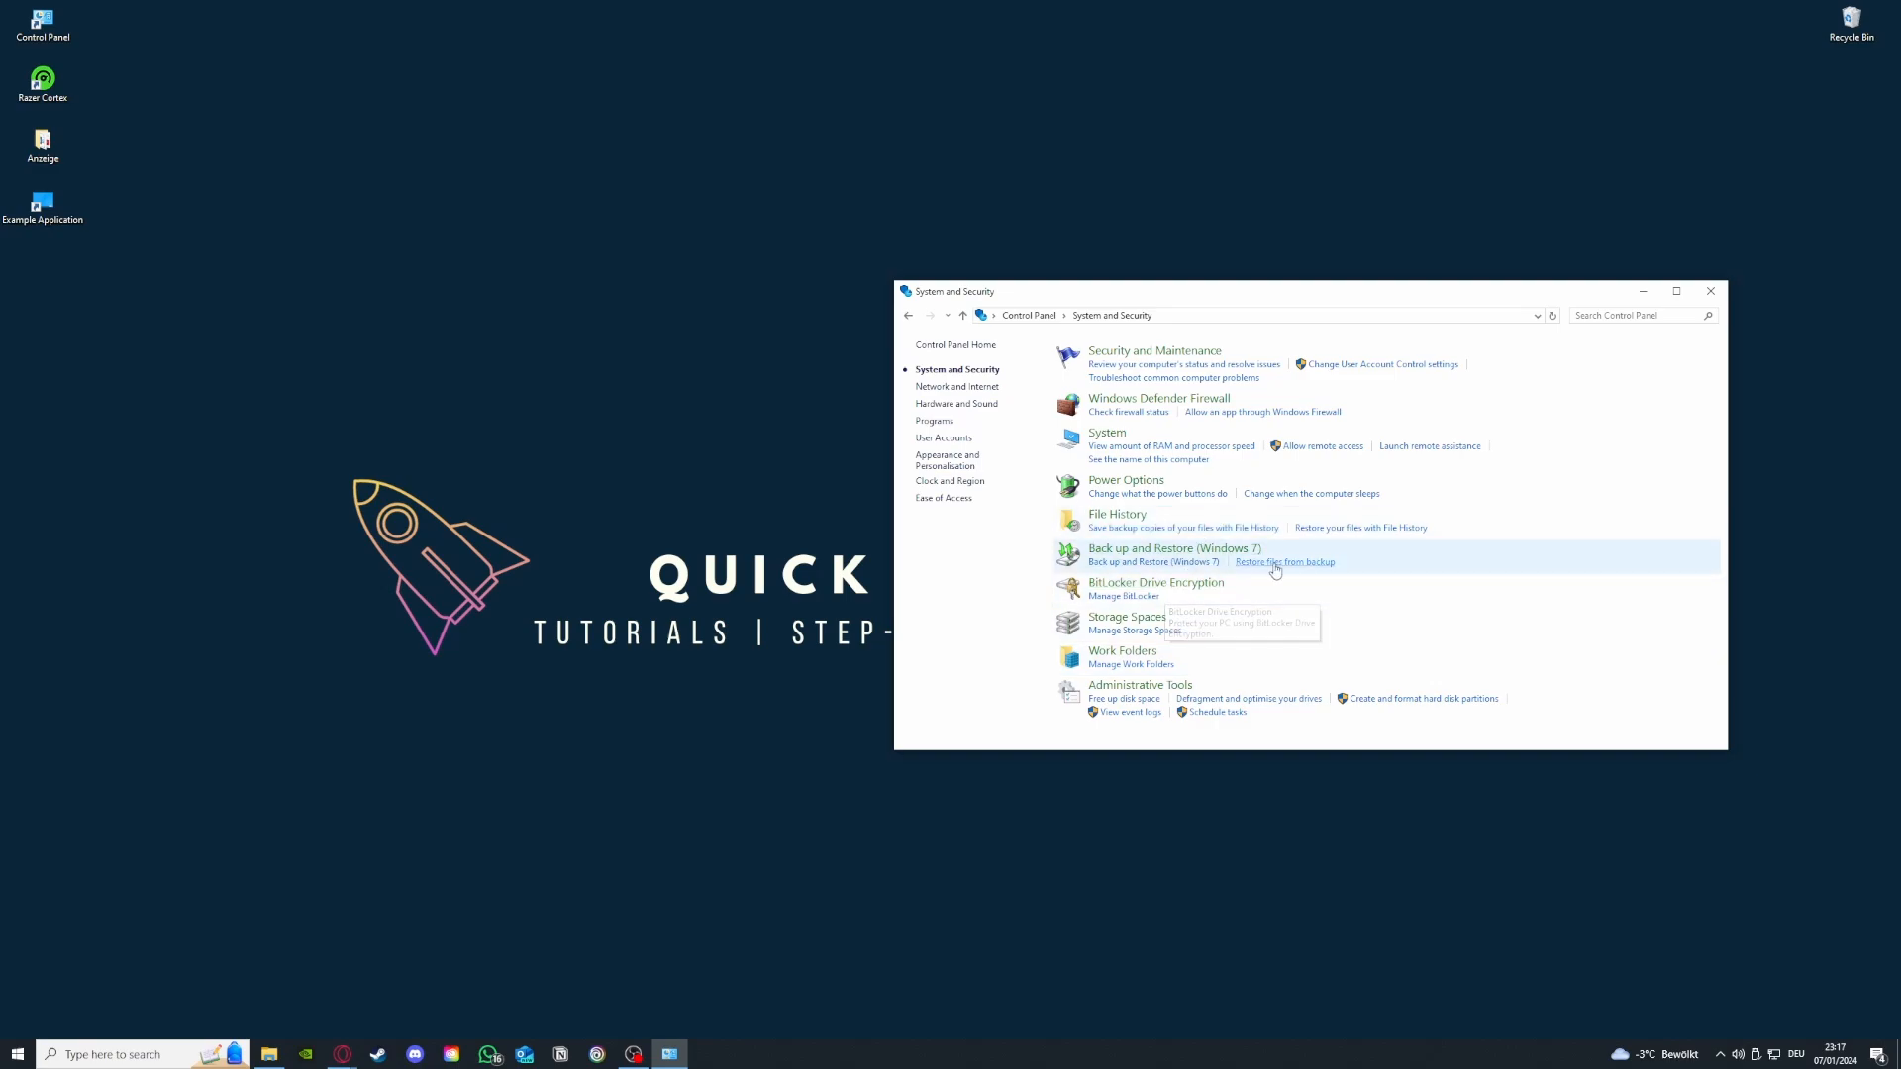
{"action": "left_click", "coordinate": [1176, 687]}
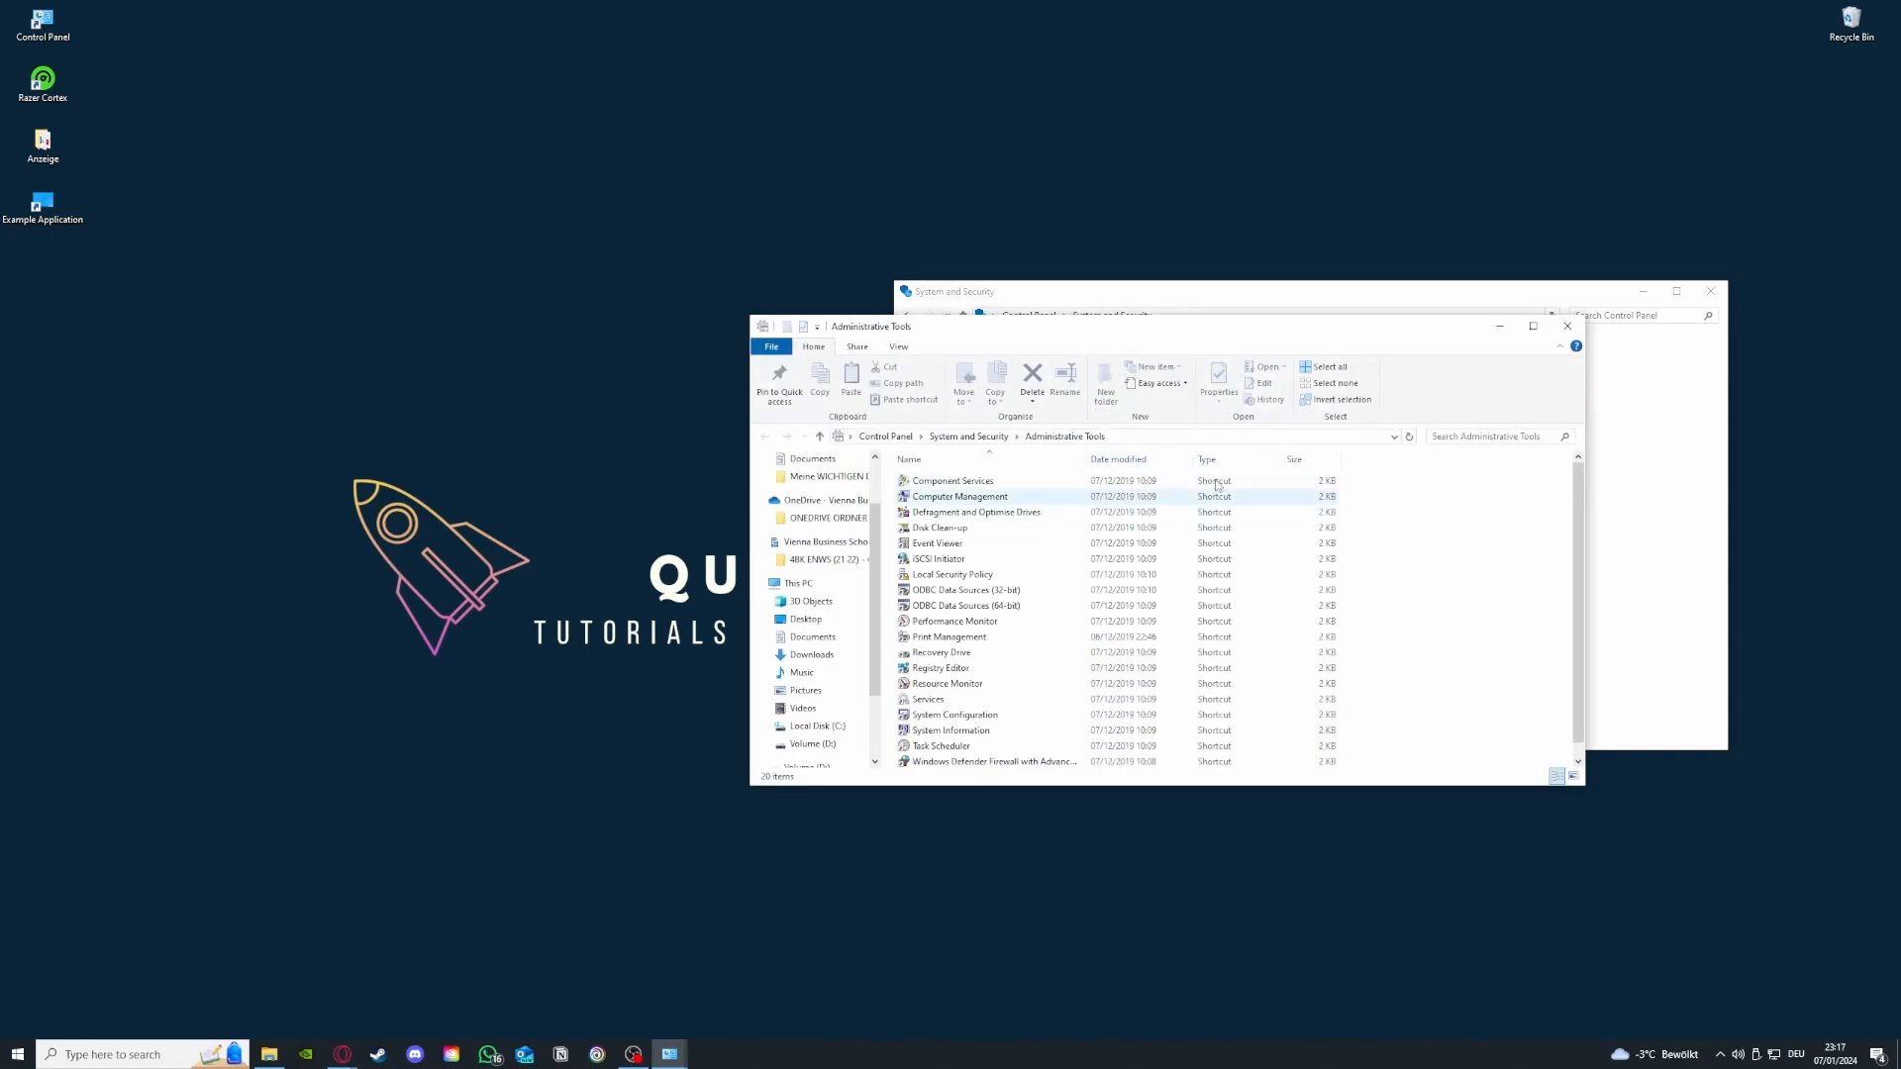
{"action": "left_click_drag", "start_coordinate": [1178, 327], "coordinate": [471, 215]}
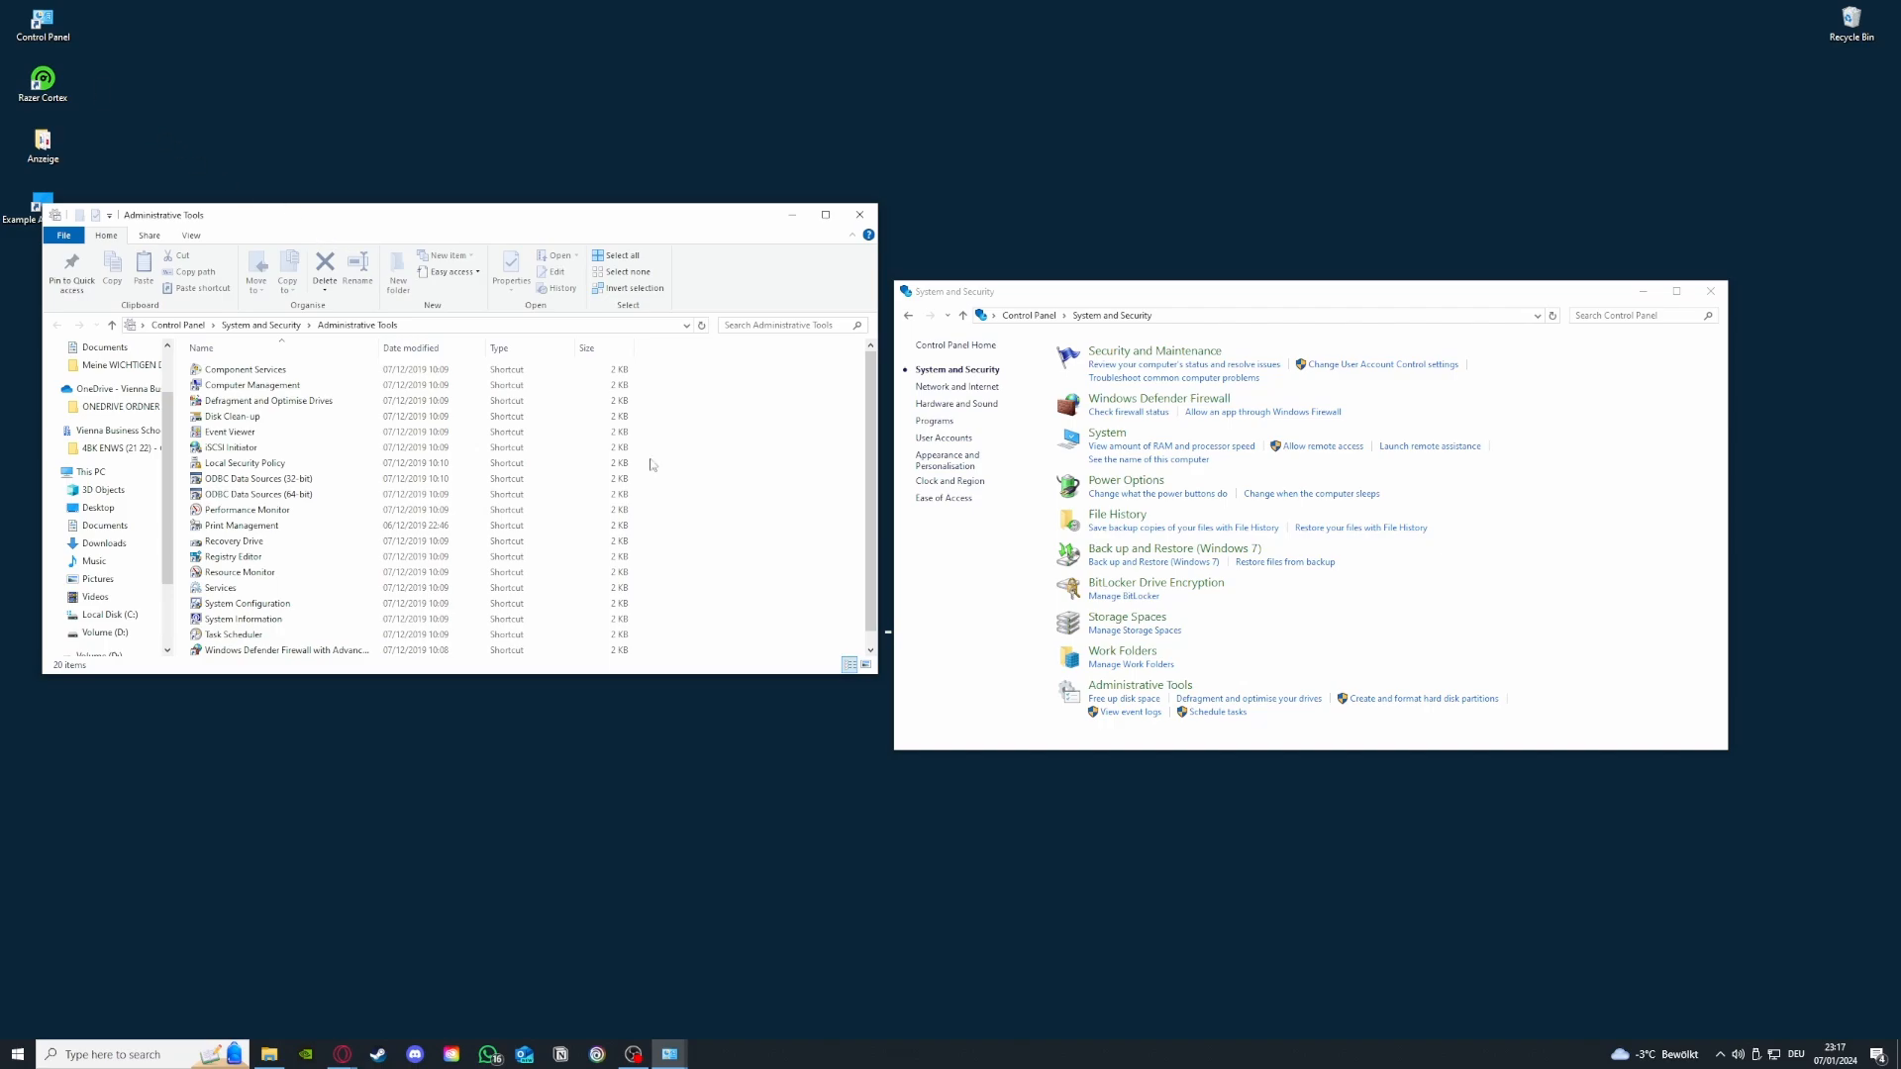
{"action": "left_click", "coordinate": [153, 1056]}
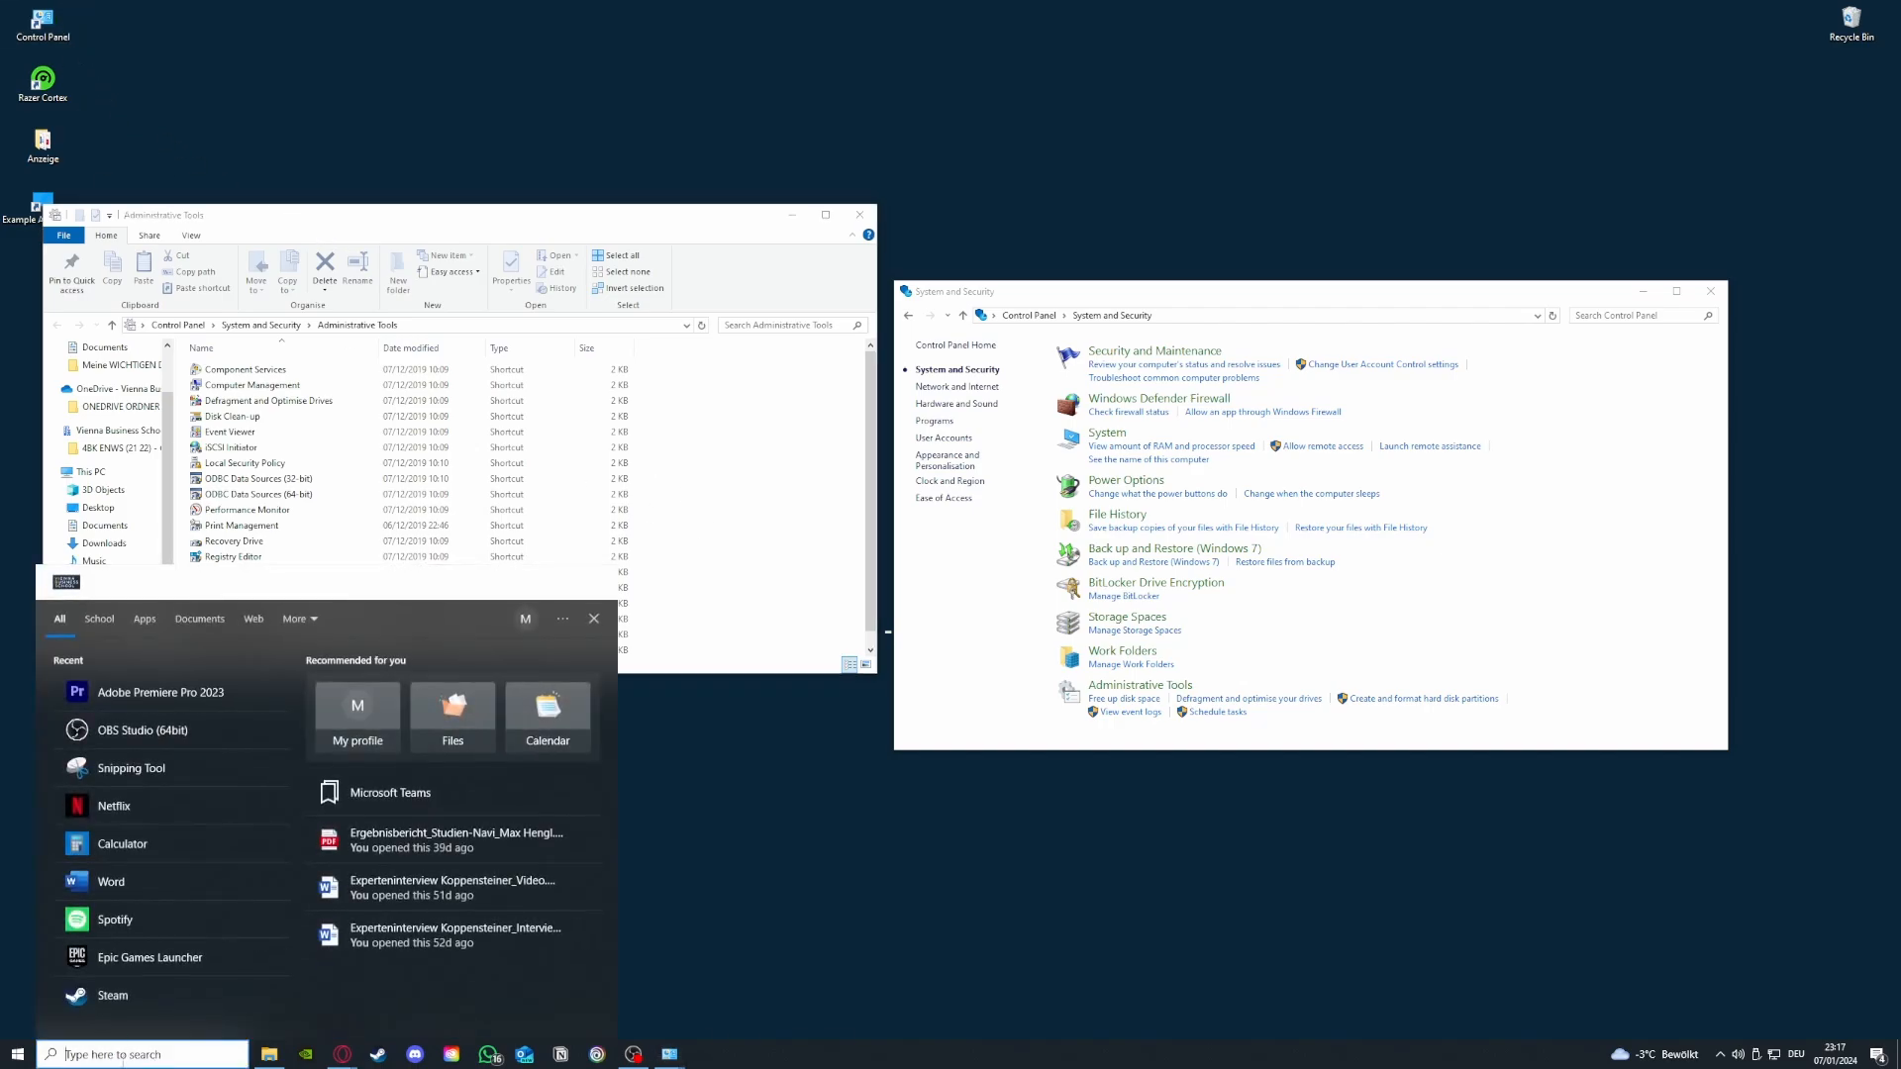
{"action": "left_click", "coordinate": [693, 872]}
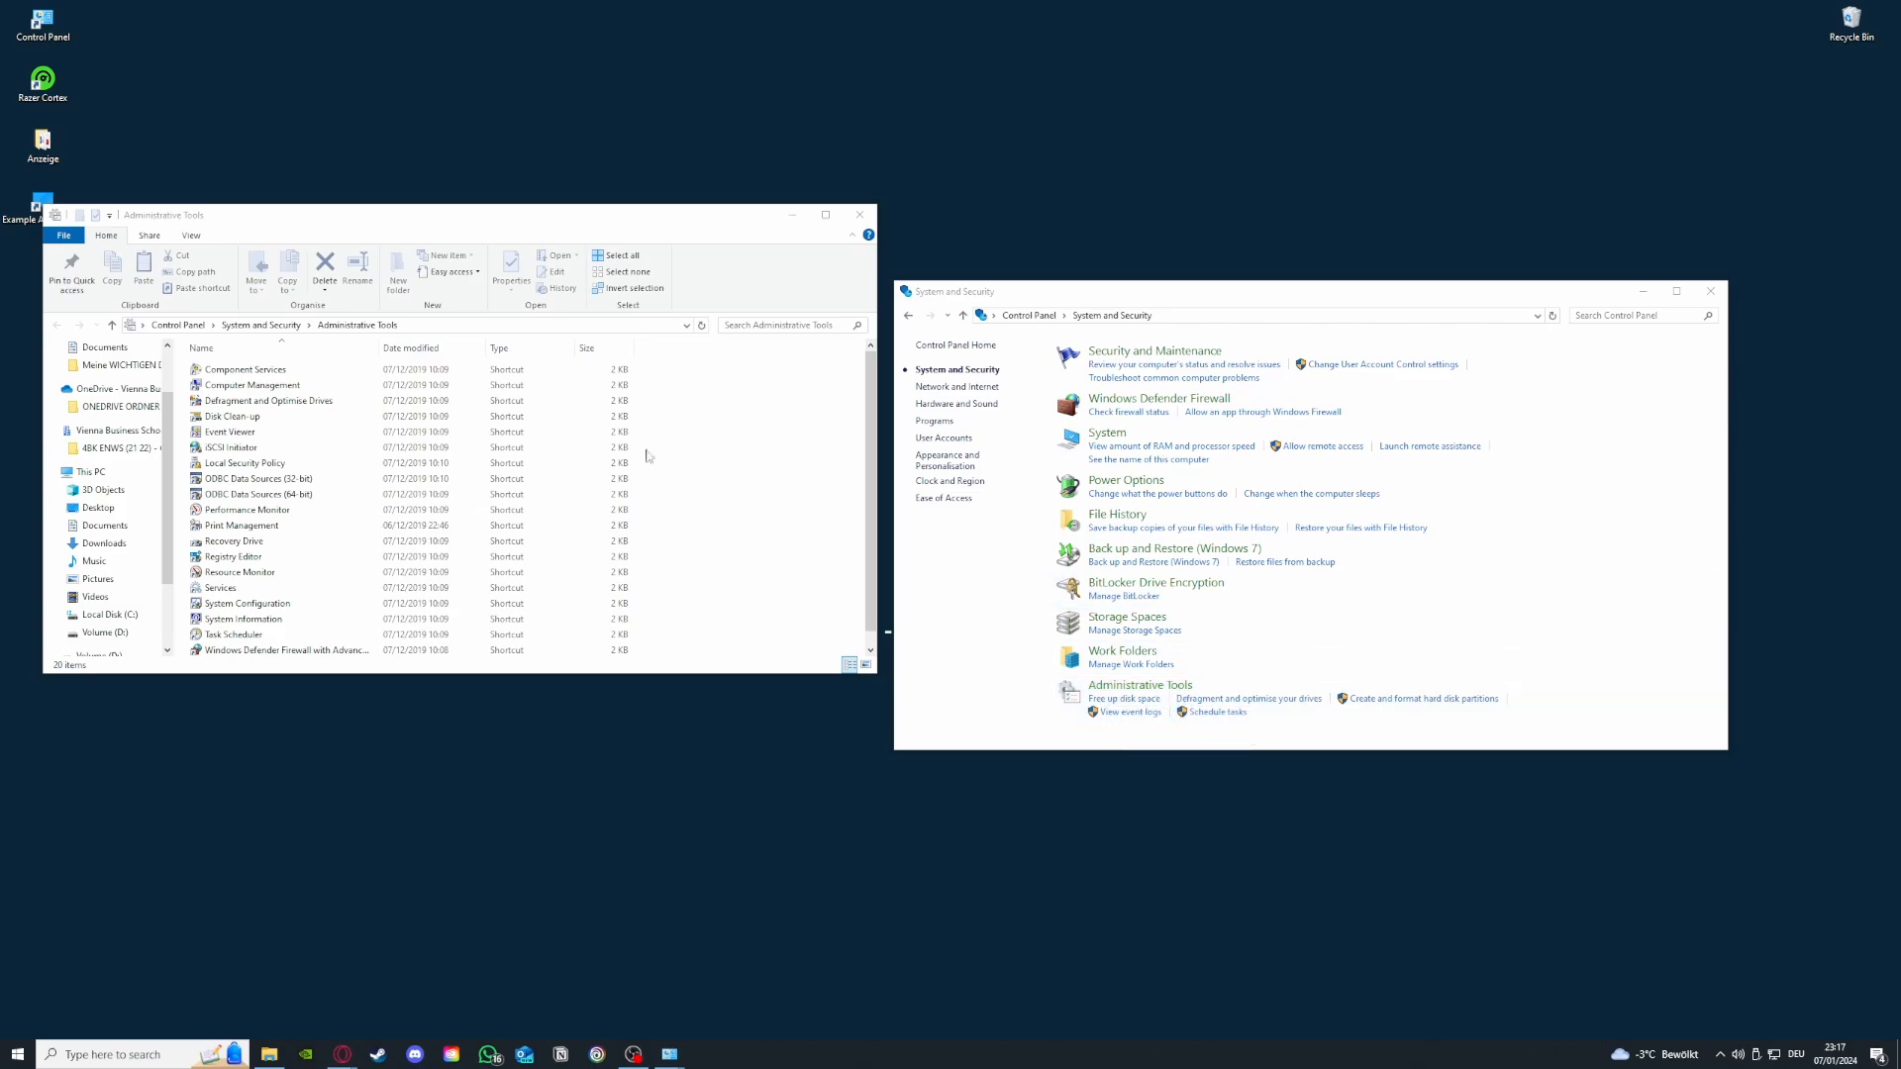
Step: Open Disk Clean-up with drive (C:) chosen, and close it along with the Administrative Tools and System and Security windows
{"action": "double_click", "coordinate": [245, 420]}
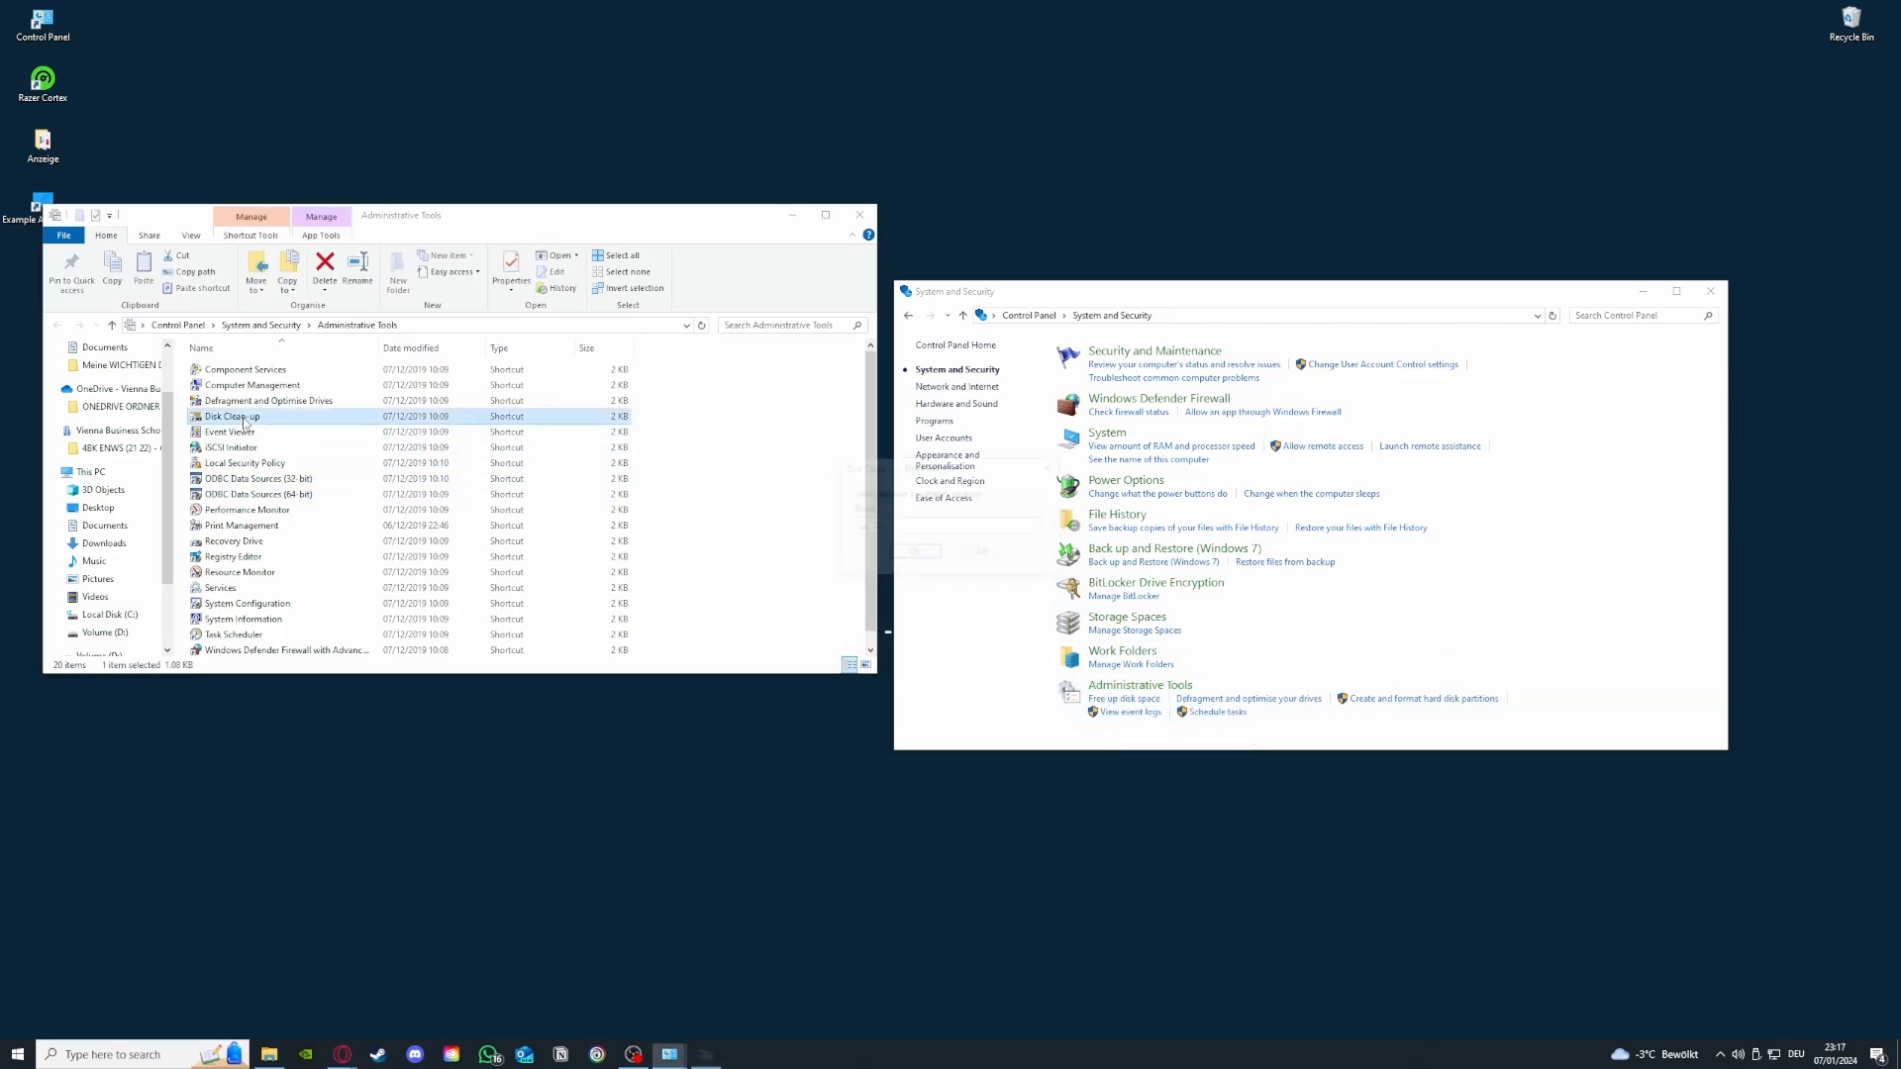
{"action": "left_click", "coordinate": [947, 527]}
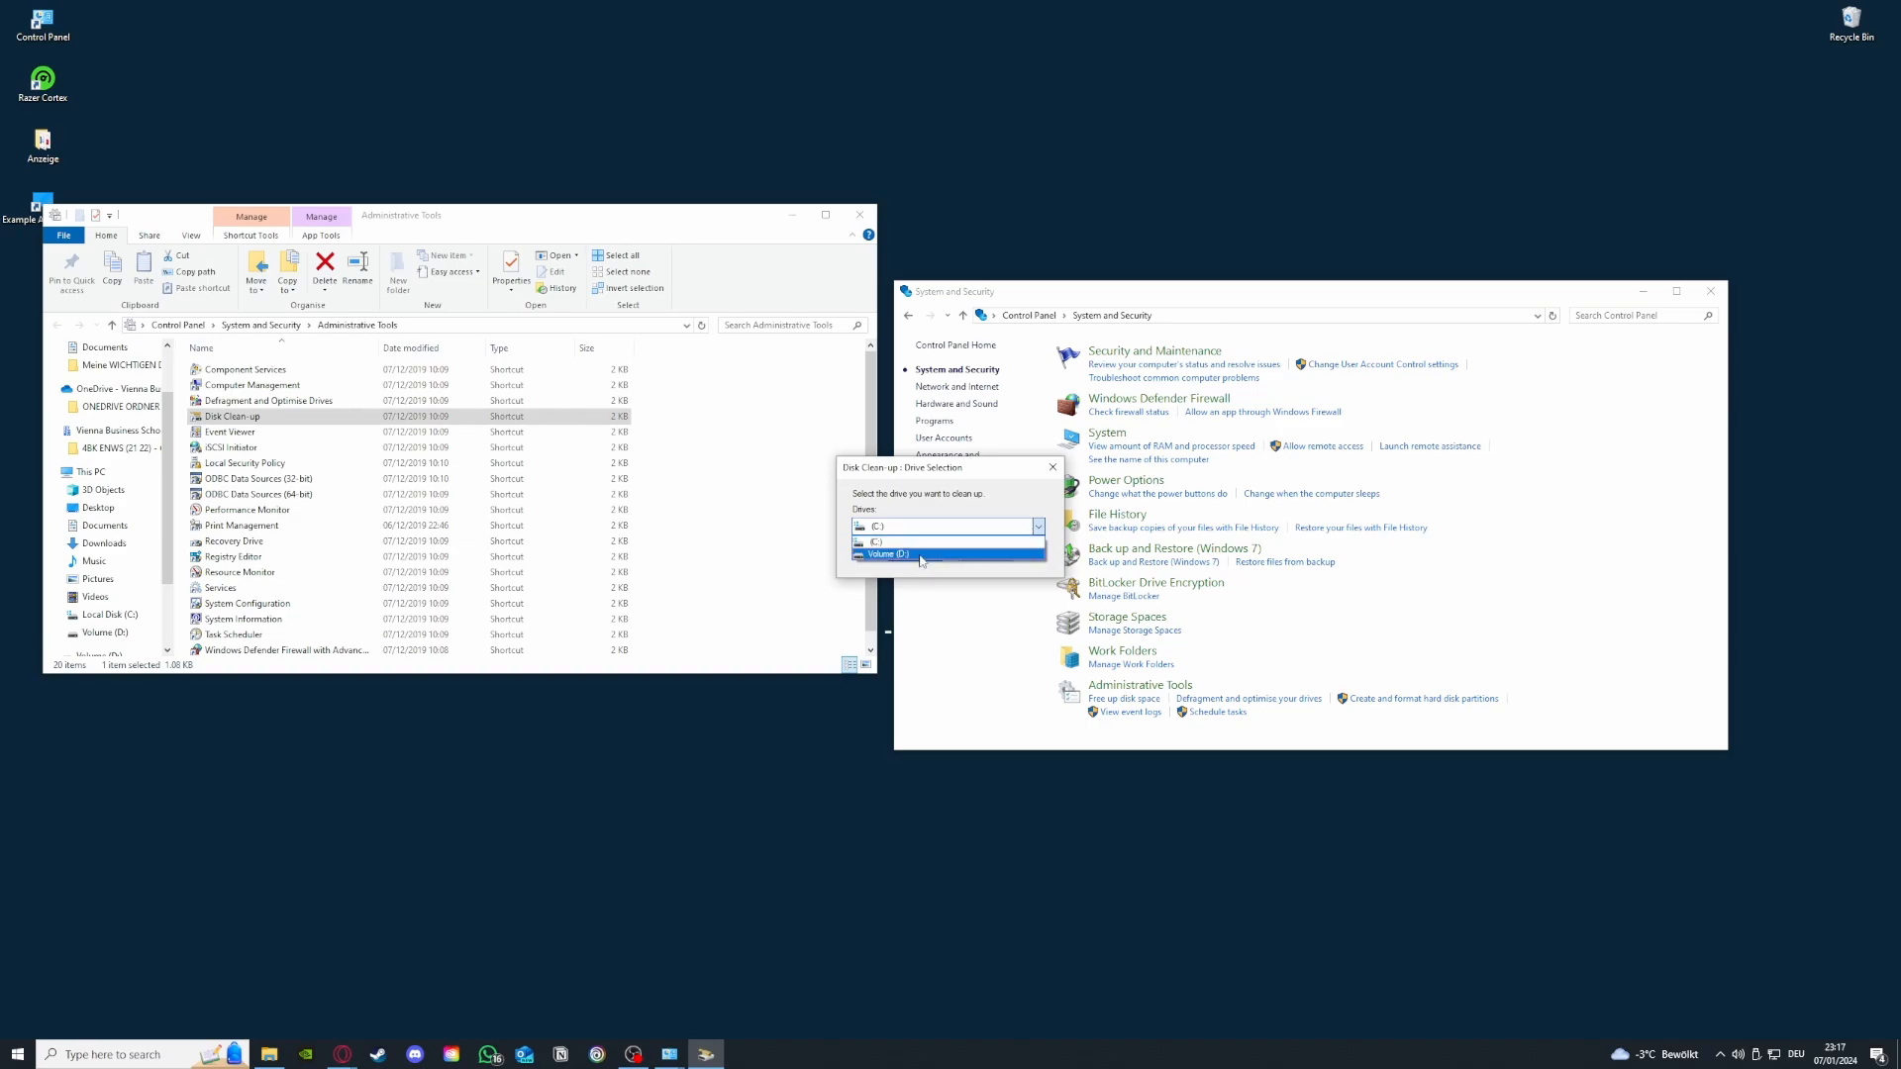
{"action": "left_click", "coordinate": [921, 542]}
{"action": "left_click", "coordinate": [1052, 473]}
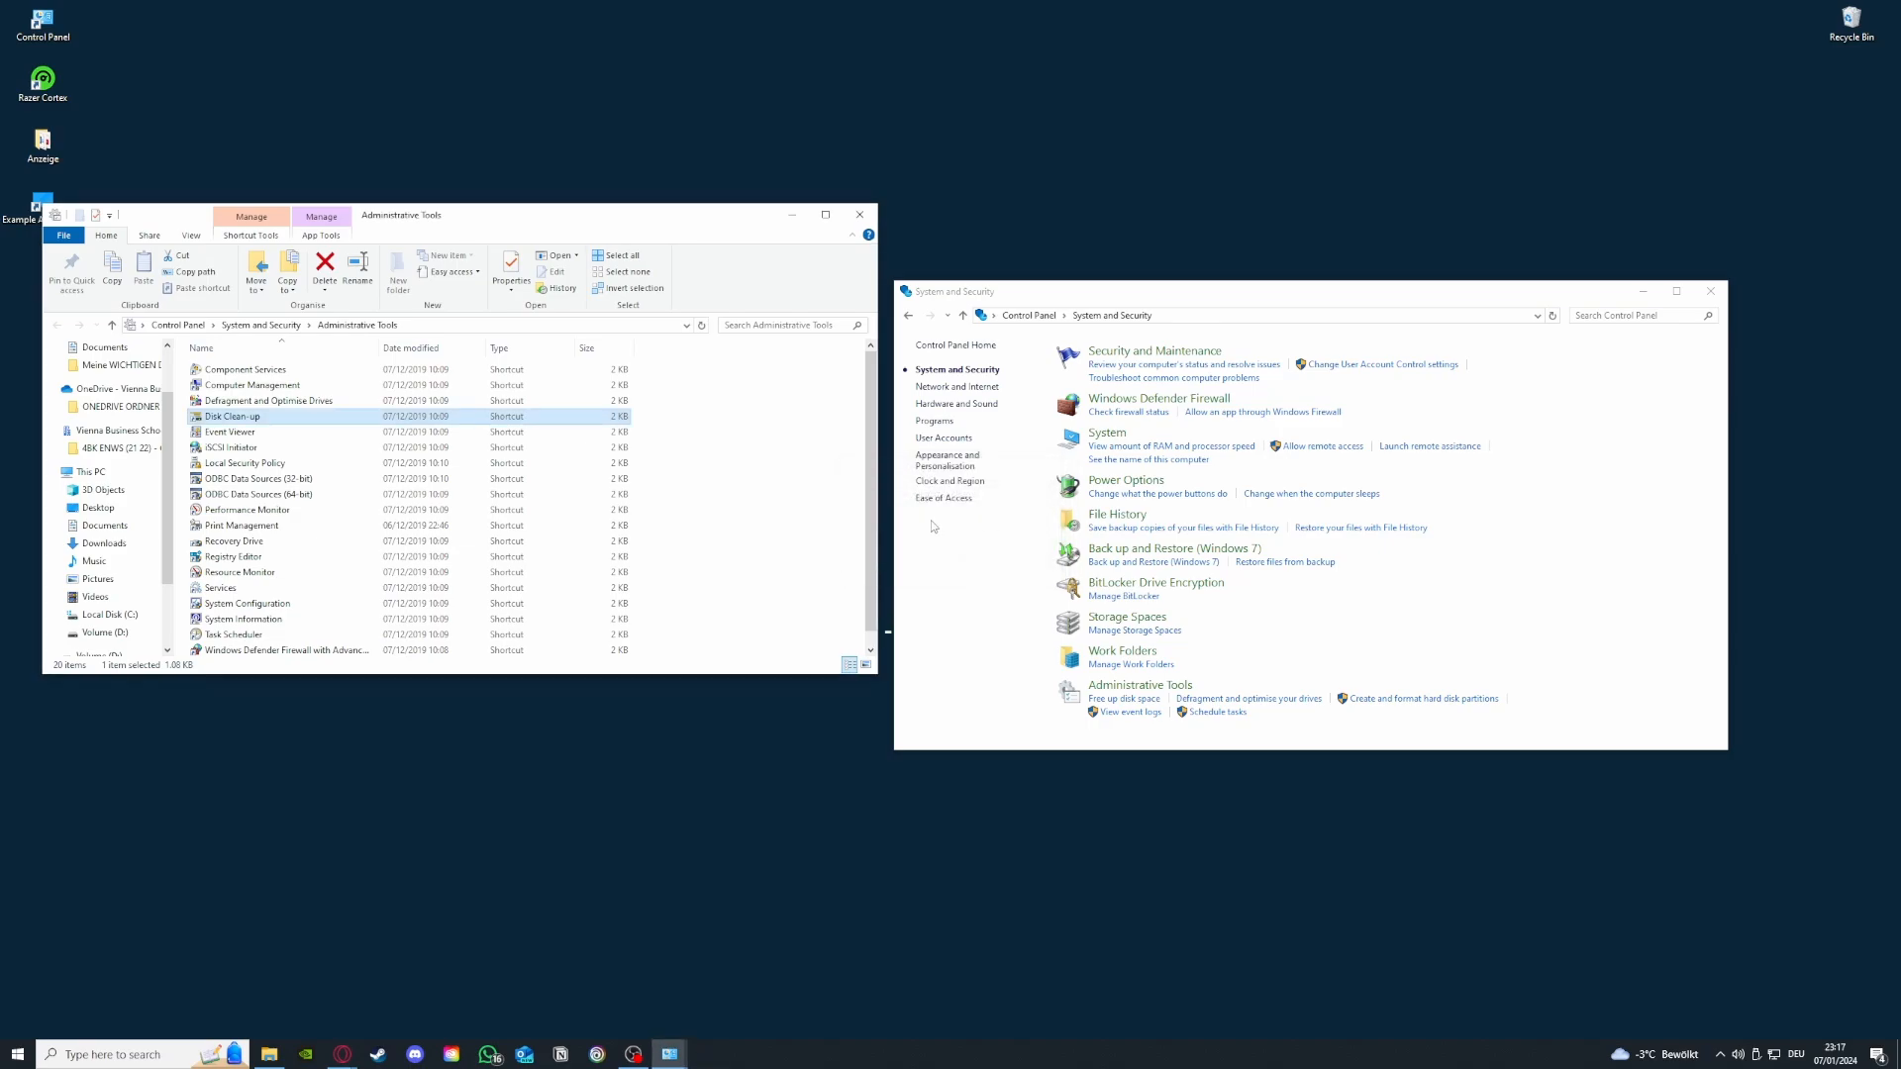
{"action": "left_click", "coordinate": [859, 215]}
{"action": "left_click", "coordinate": [1710, 291]}
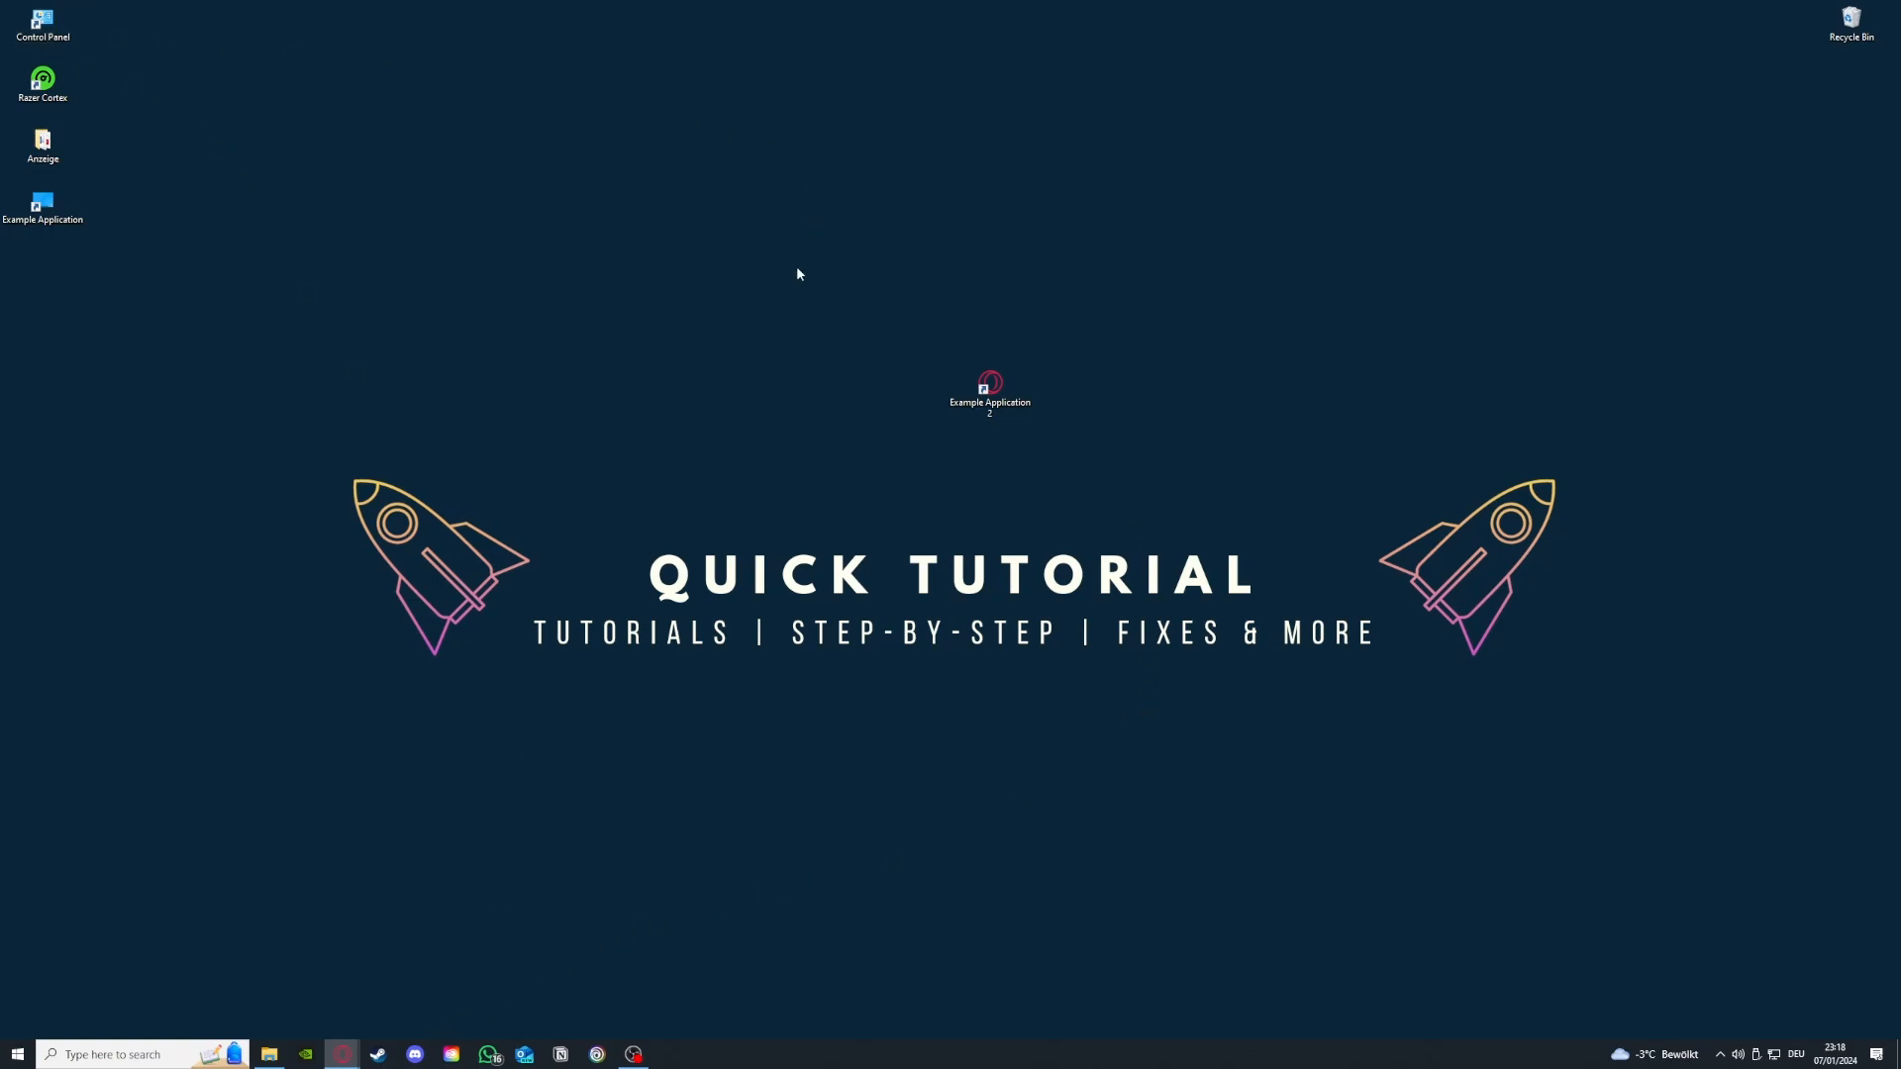
Step: Open the Control Panel's list of installed programs and look through it as far as Microsoft Teams
{"action": "double_click", "coordinate": [72, 28]}
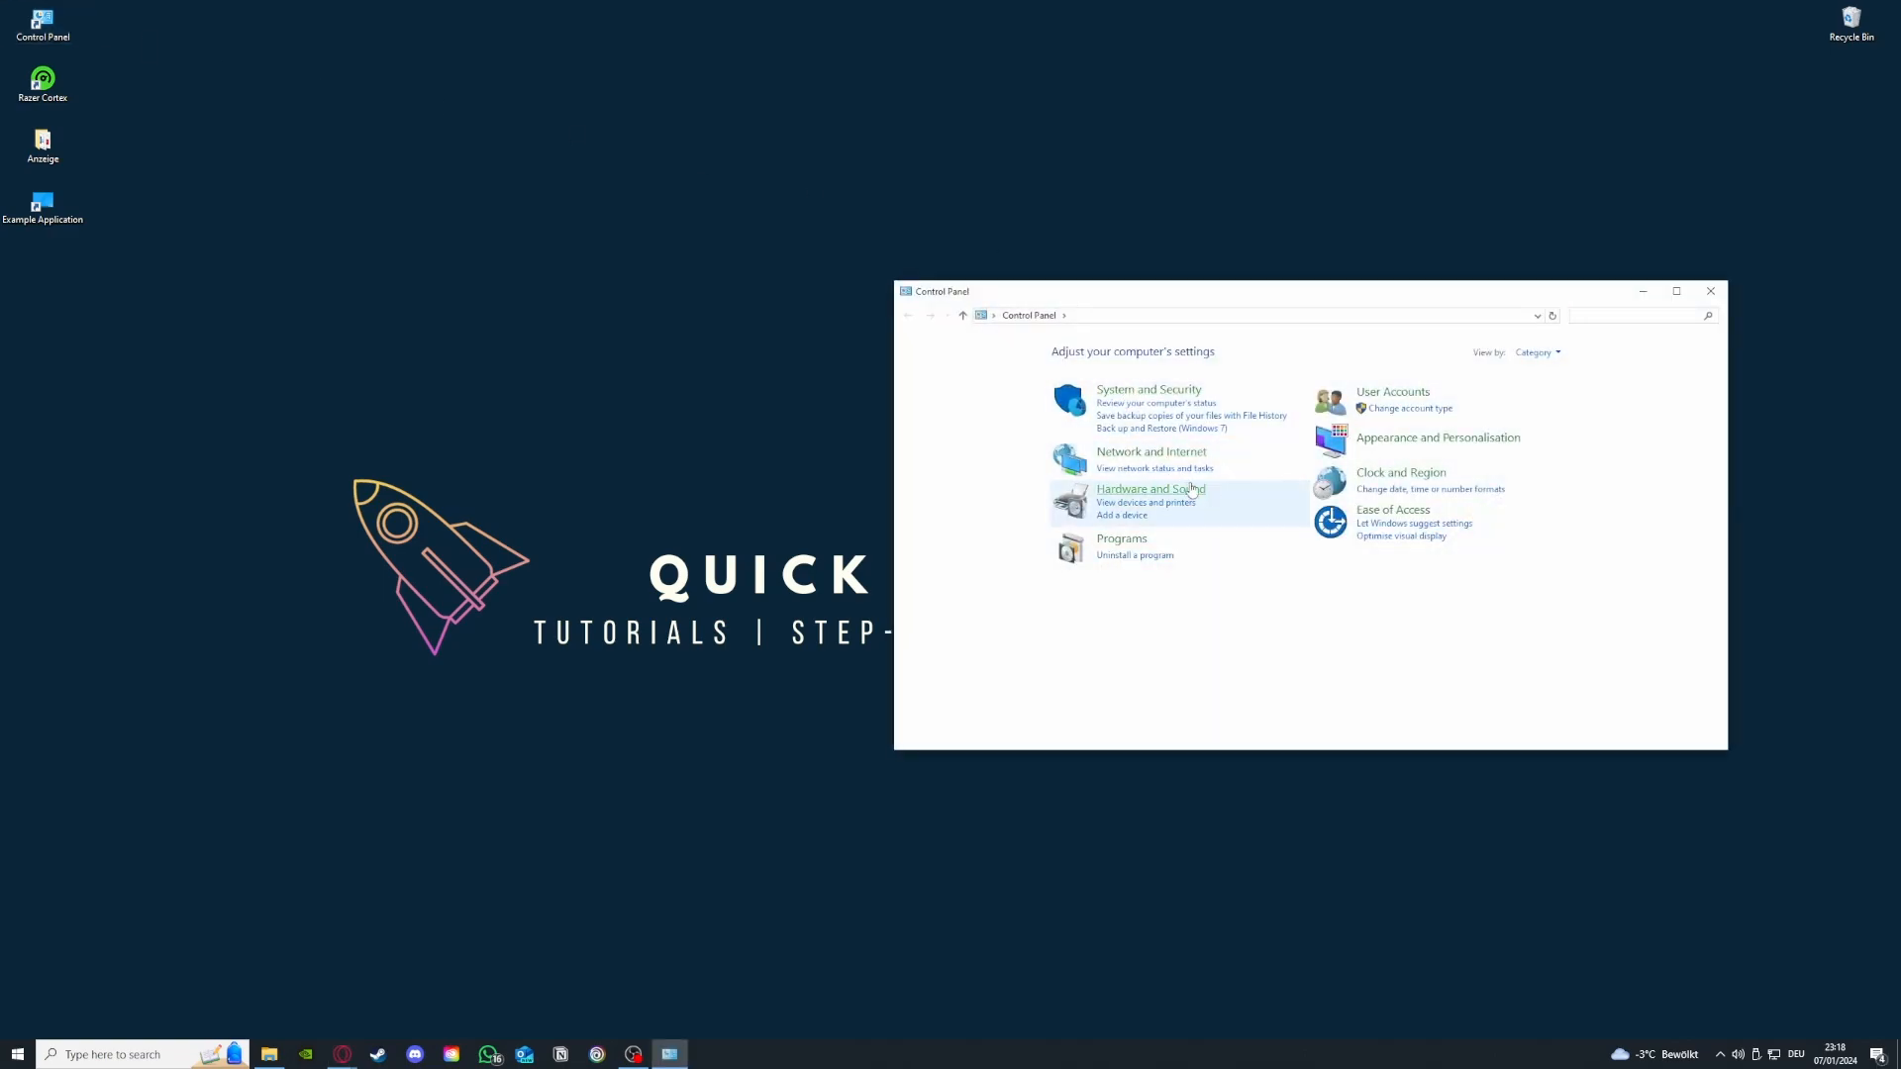
{"action": "left_click", "coordinate": [1137, 560]}
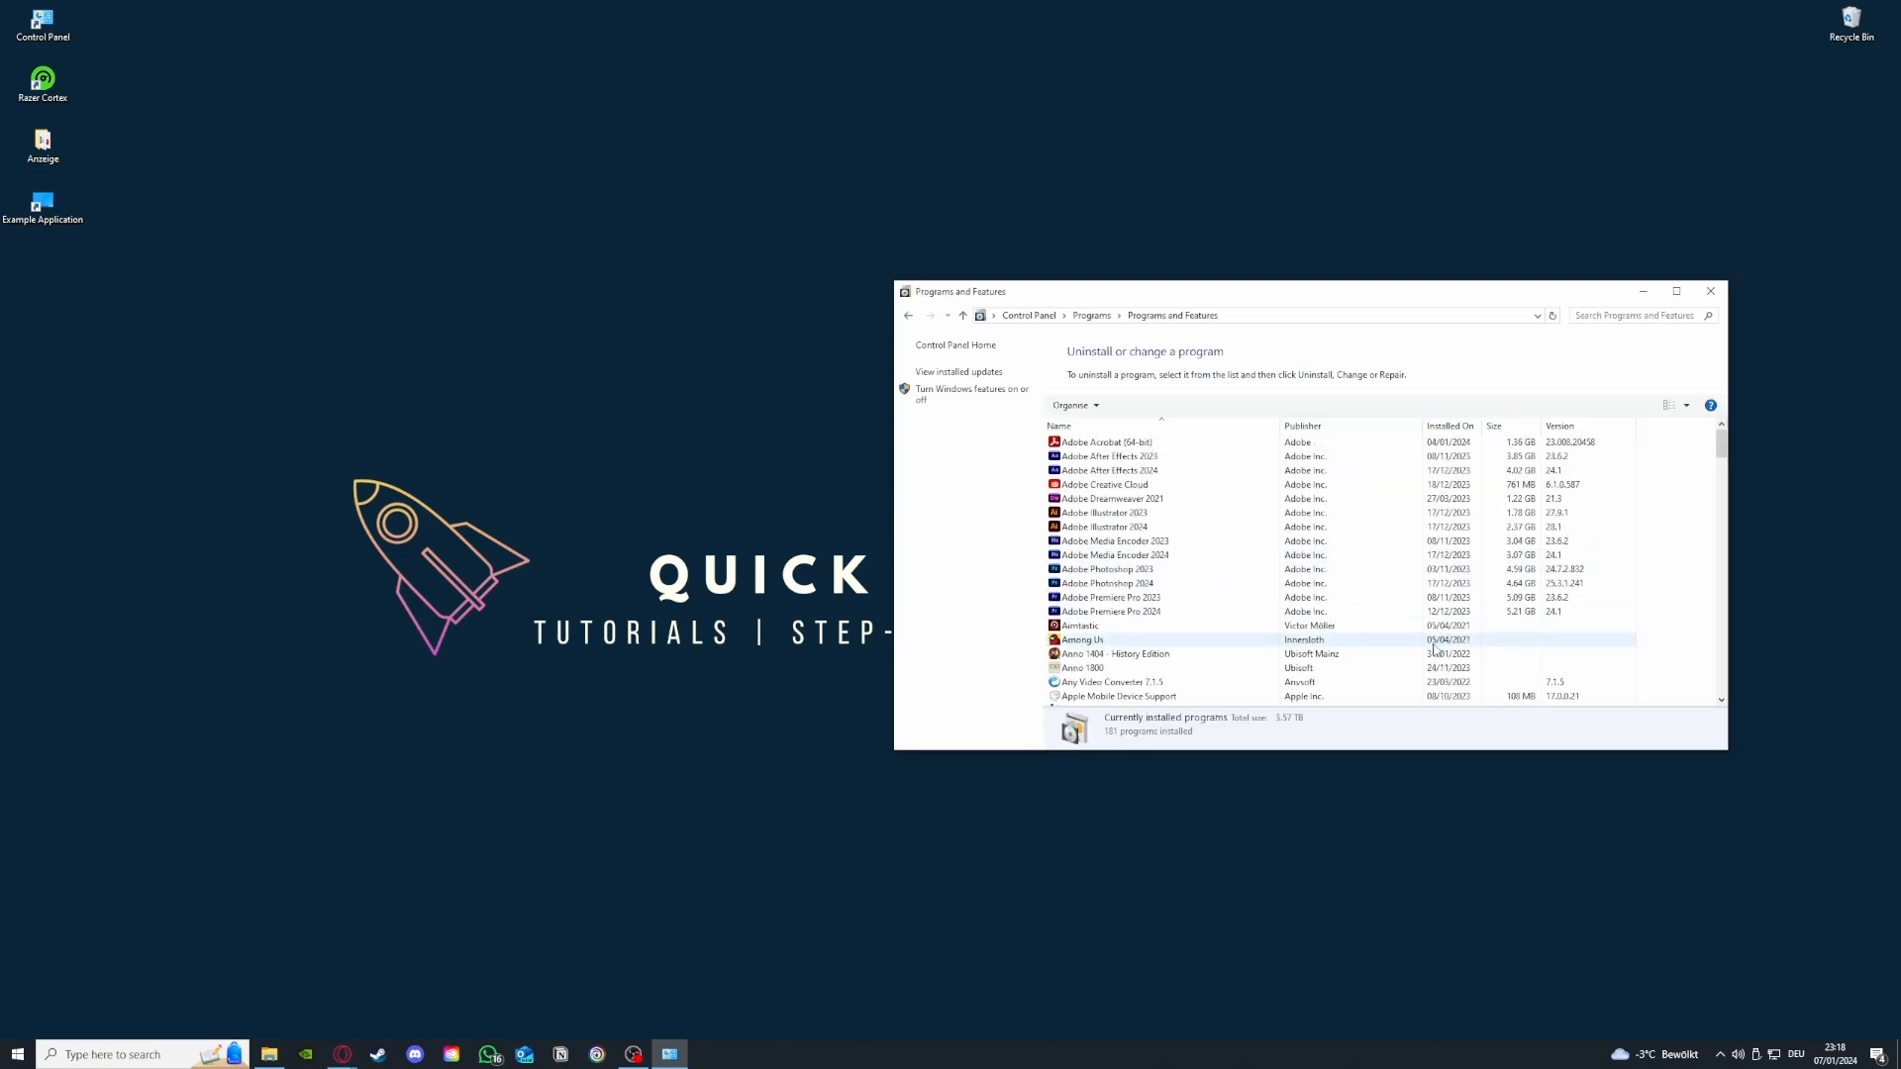
{"action": "scroll", "coordinate": [1387, 624], "scroll_direction": "down", "scroll_amount": 15}
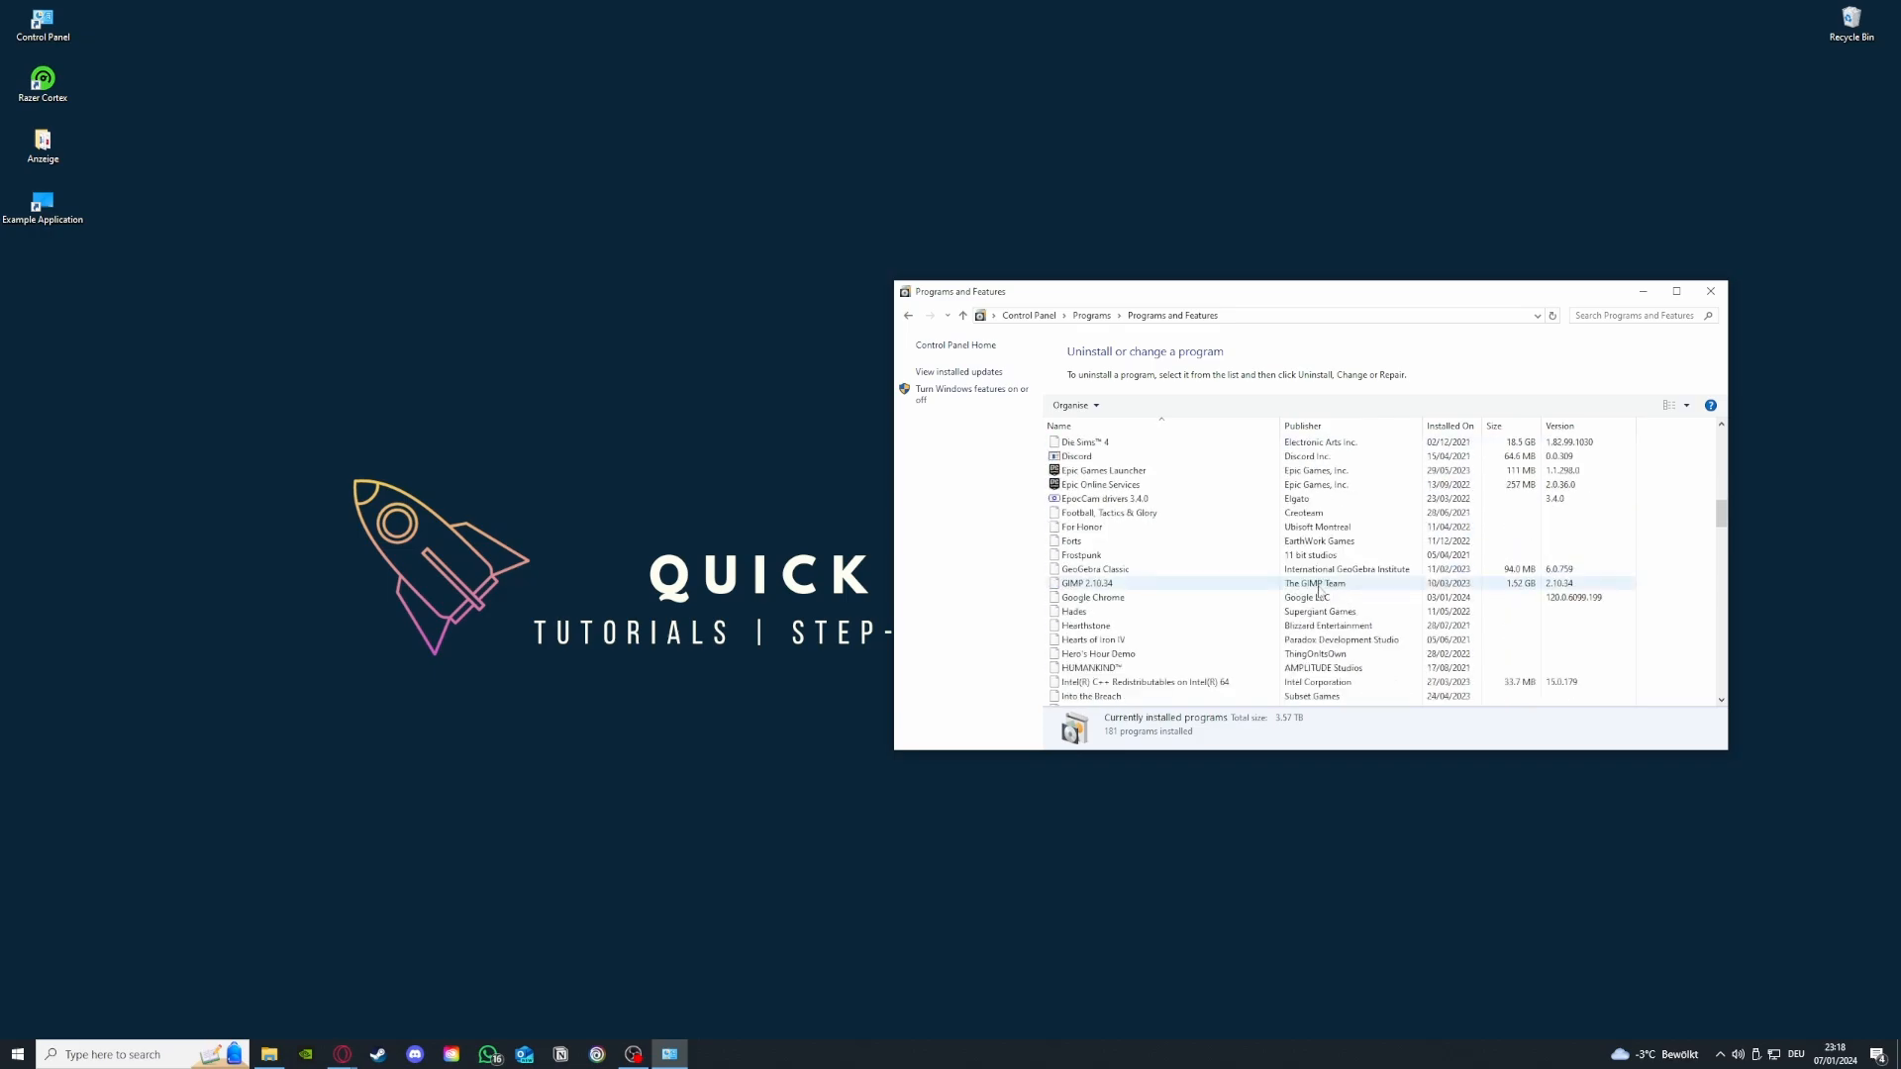
{"action": "scroll", "coordinate": [1320, 592], "scroll_direction": "down", "scroll_amount": 10}
{"action": "scroll", "coordinate": [1232, 600], "scroll_direction": "up", "scroll_amount": 5}
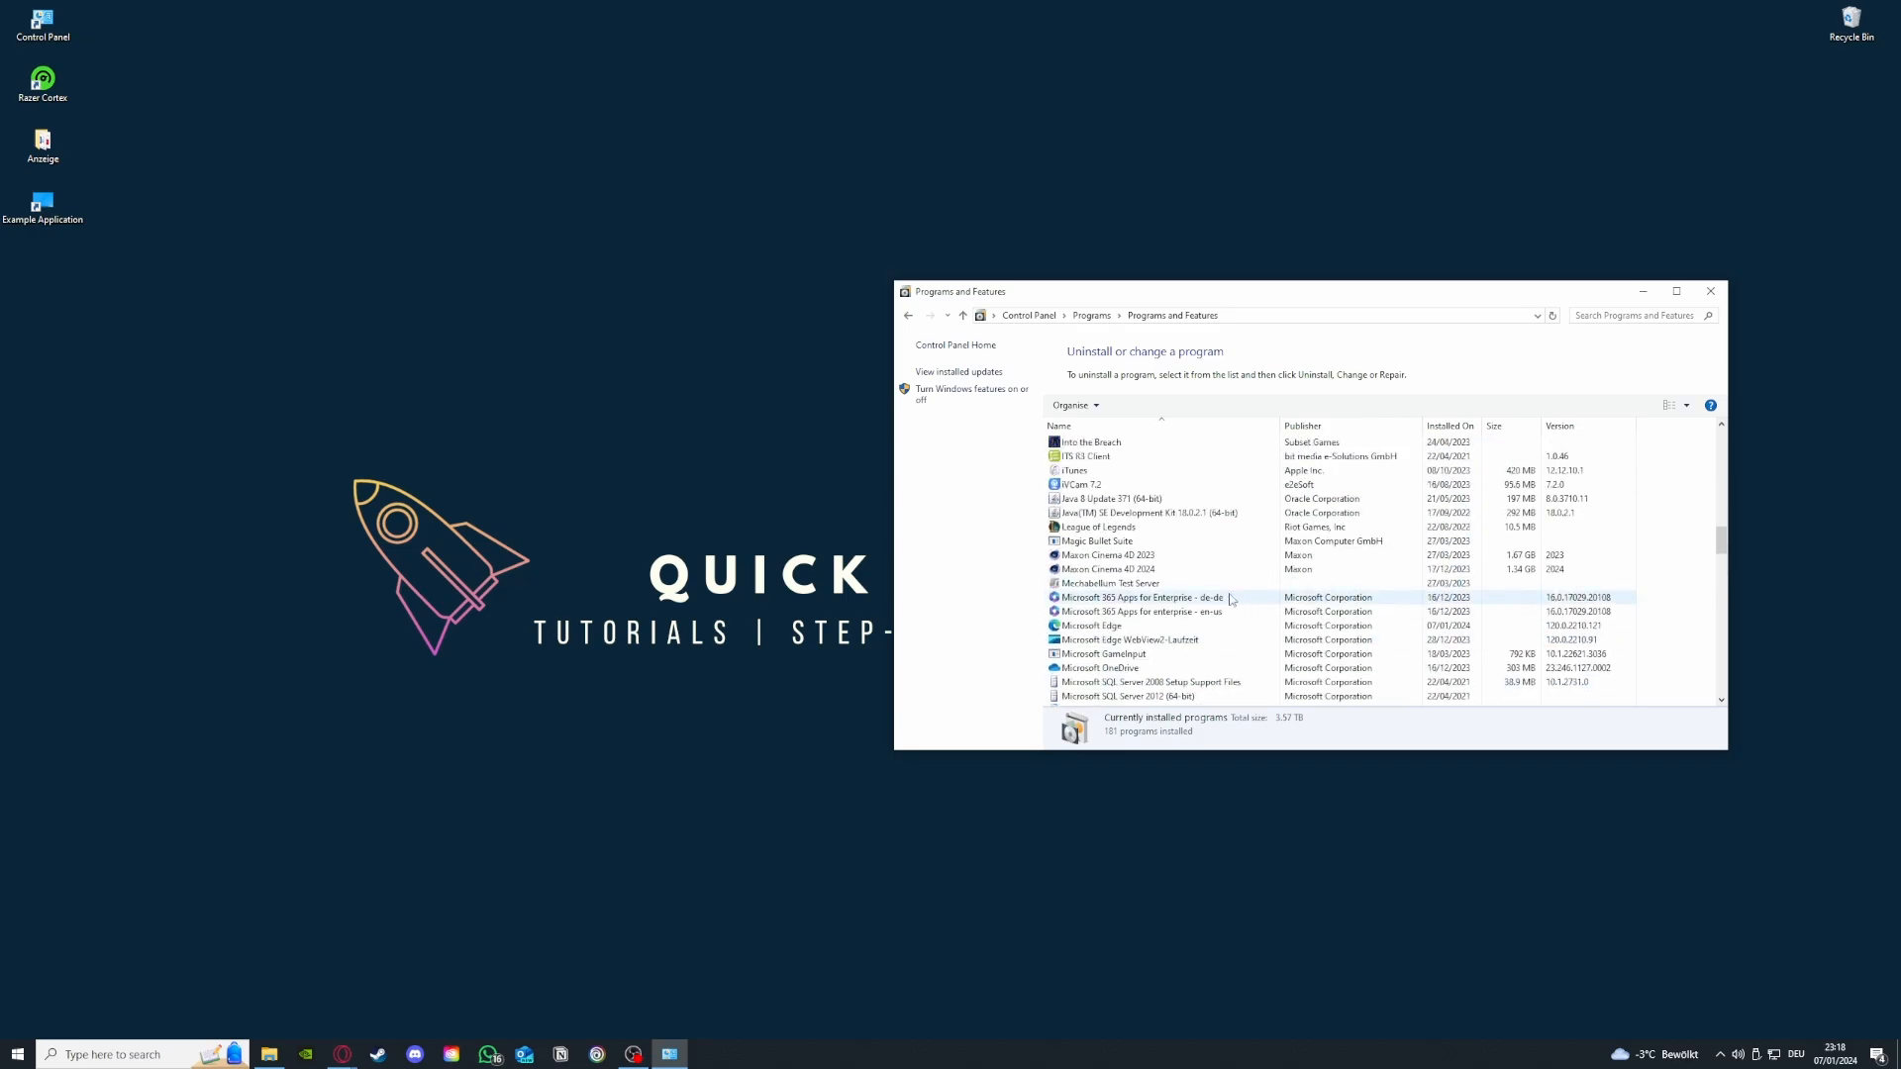
{"action": "scroll", "coordinate": [1231, 600], "scroll_direction": "down", "scroll_amount": 5}
{"action": "scroll", "coordinate": [1139, 614], "scroll_direction": "up", "scroll_amount": 2}
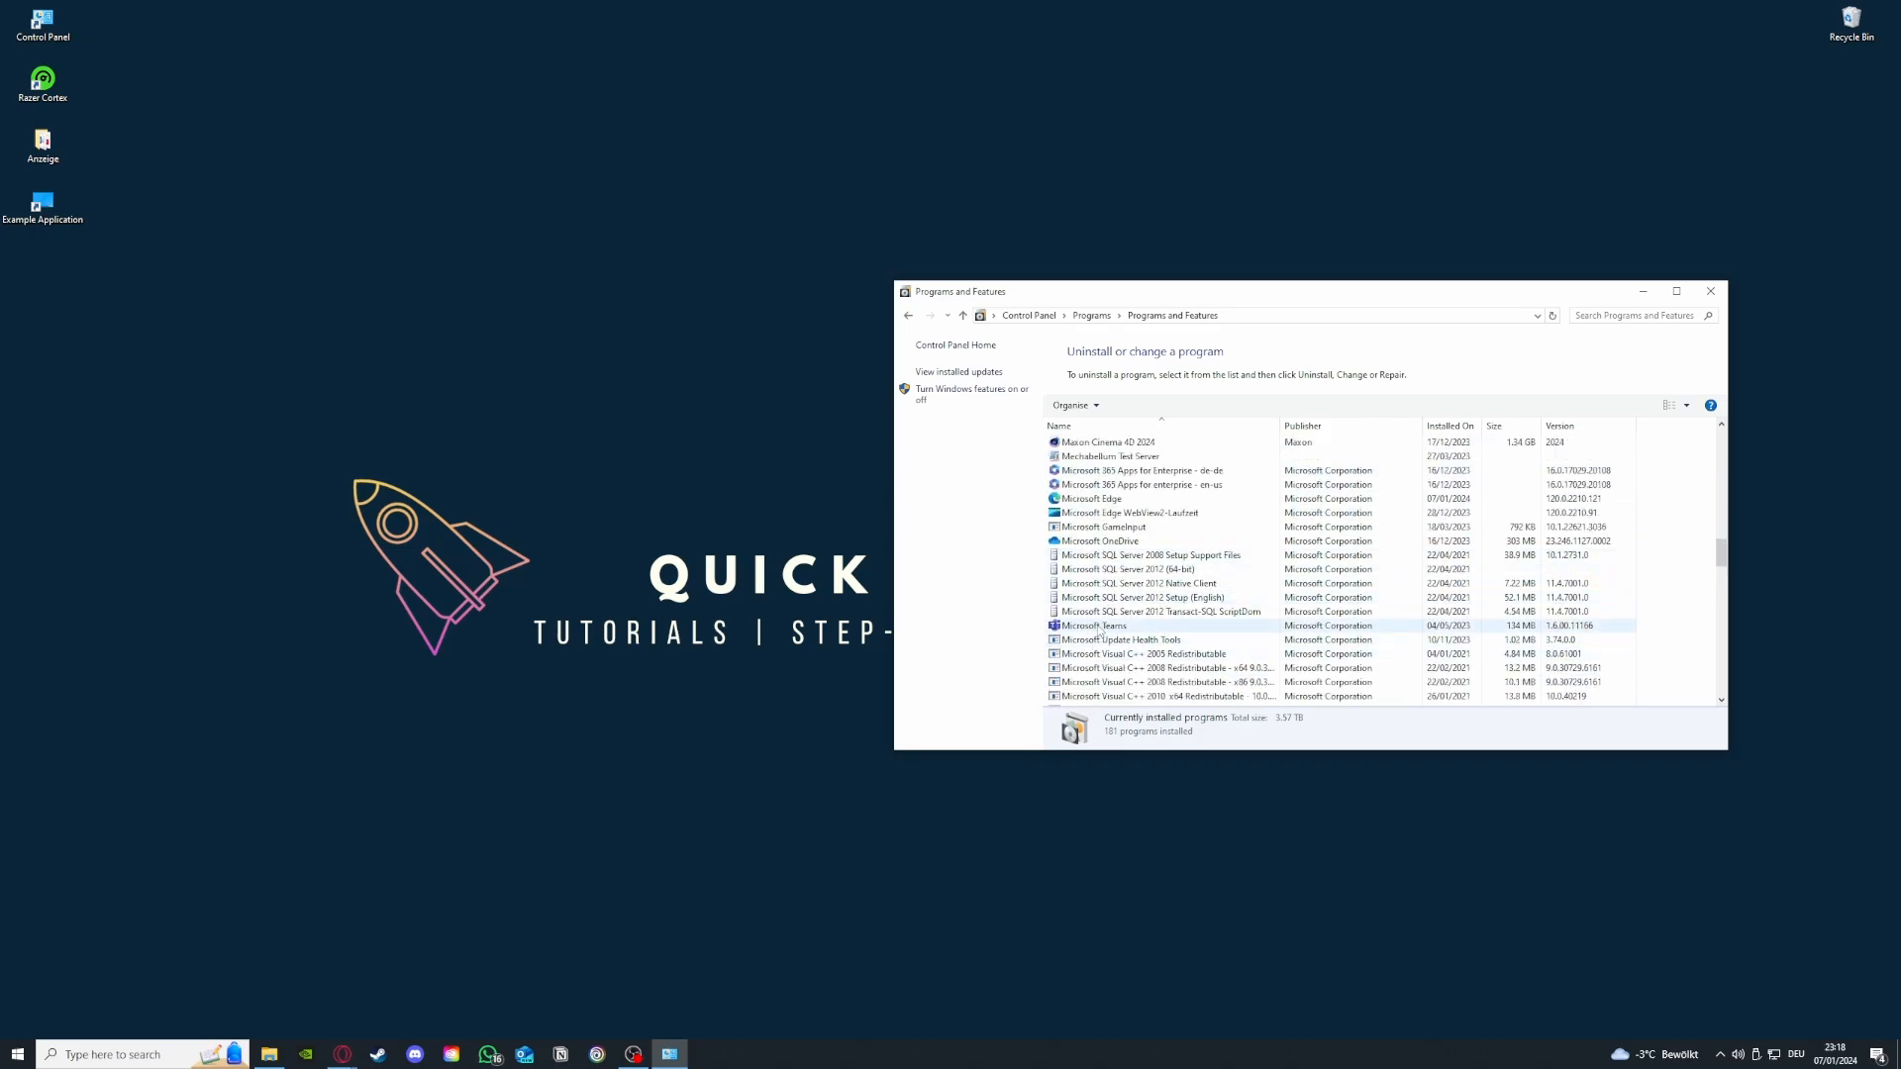
Step: Select Microsoft Teams among the installed programs and bring up its Uninstall option
{"action": "left_click", "coordinate": [1099, 628]}
{"action": "right_click", "coordinate": [1099, 629]}
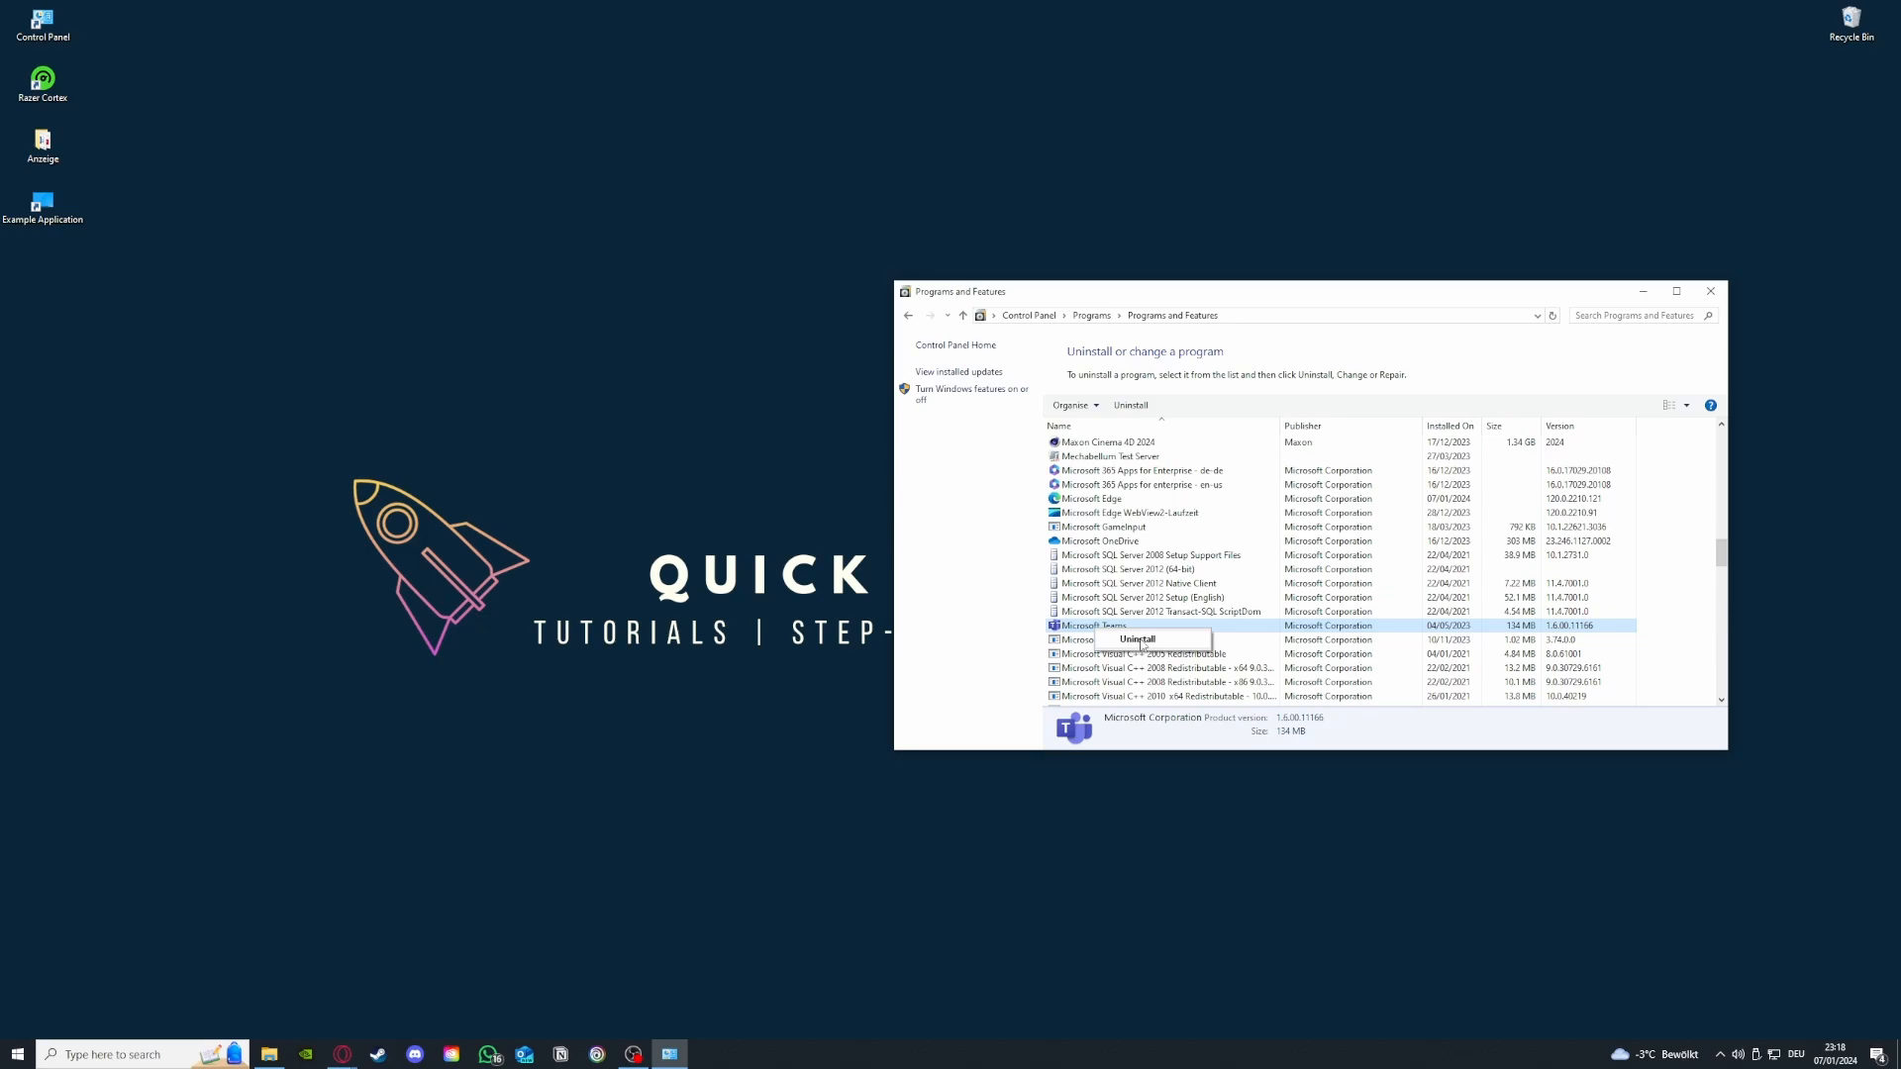
{"action": "left_click", "coordinate": [1148, 640]}
Step: Return to the Control Panel home page, search it for "window" and open Windows Defender Firewall
{"action": "left_click", "coordinate": [908, 316]}
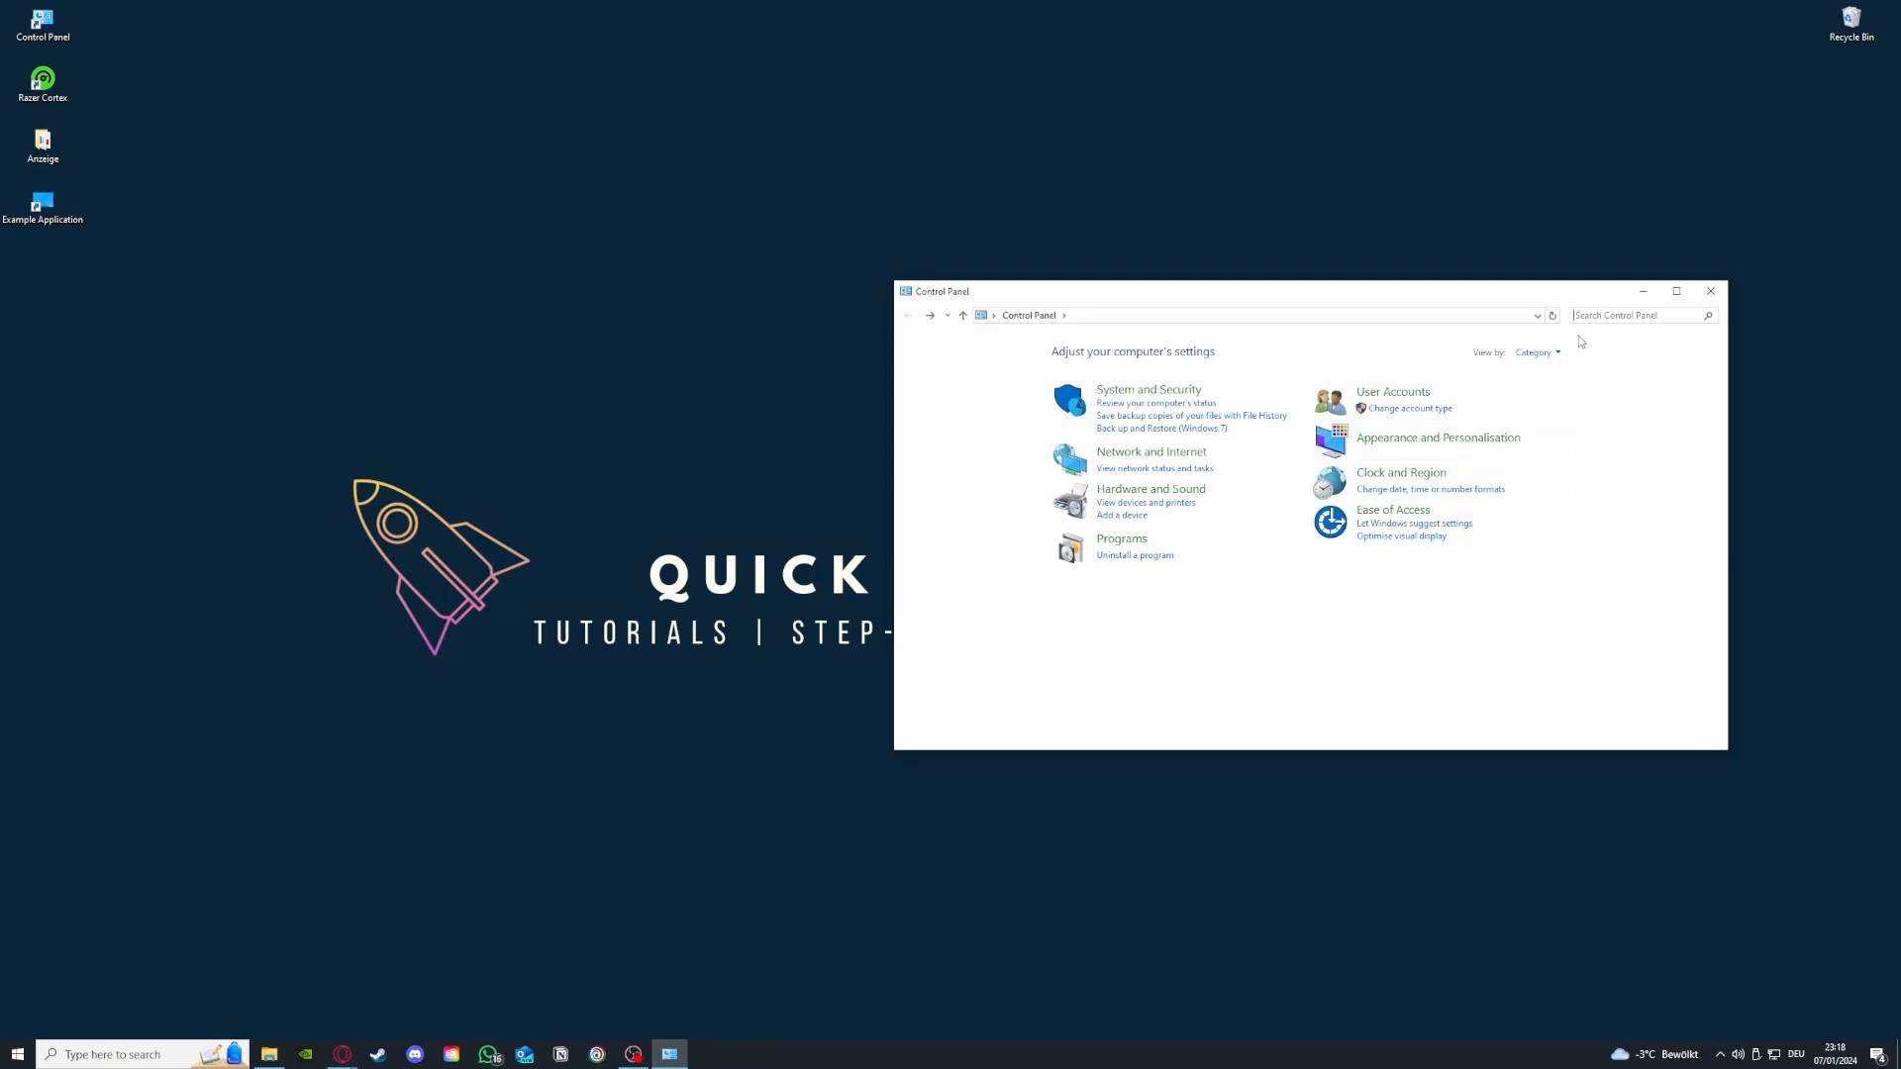
{"action": "type", "text": "window"}
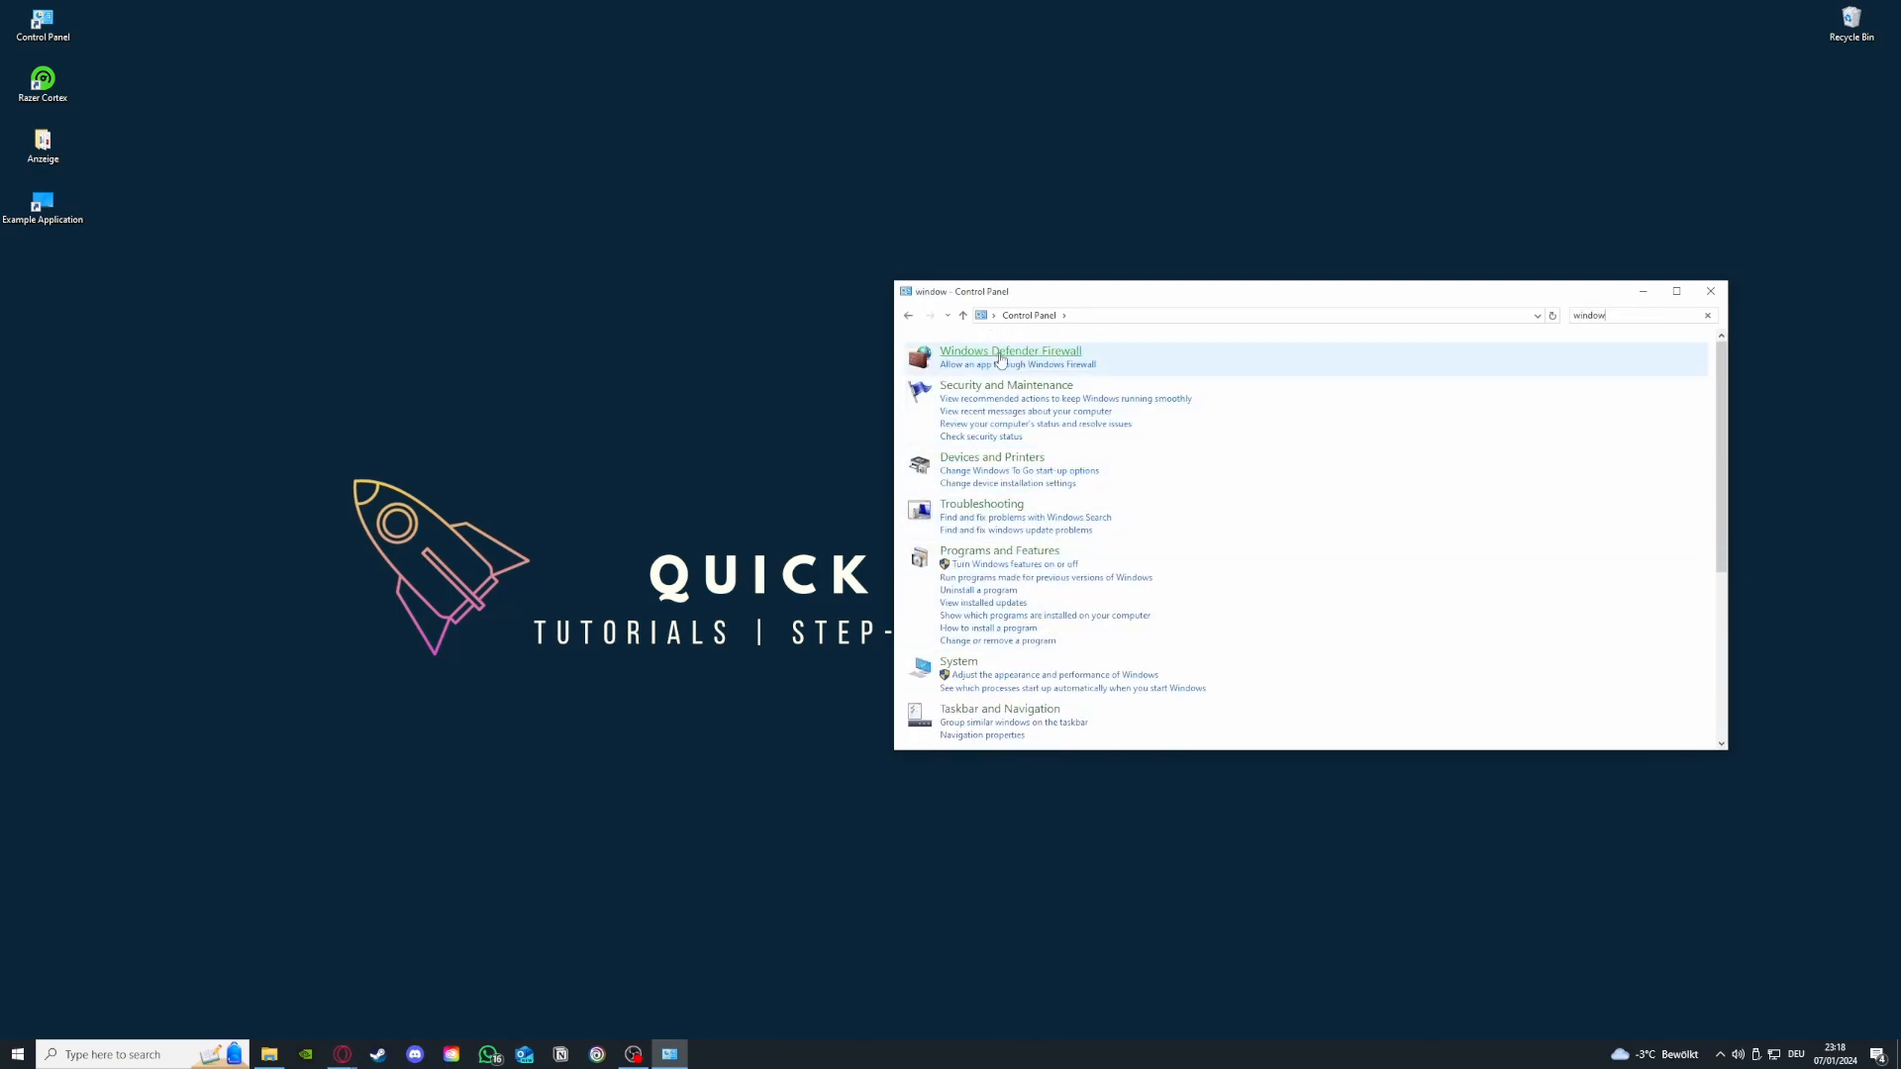
{"action": "left_click", "coordinate": [1010, 351]}
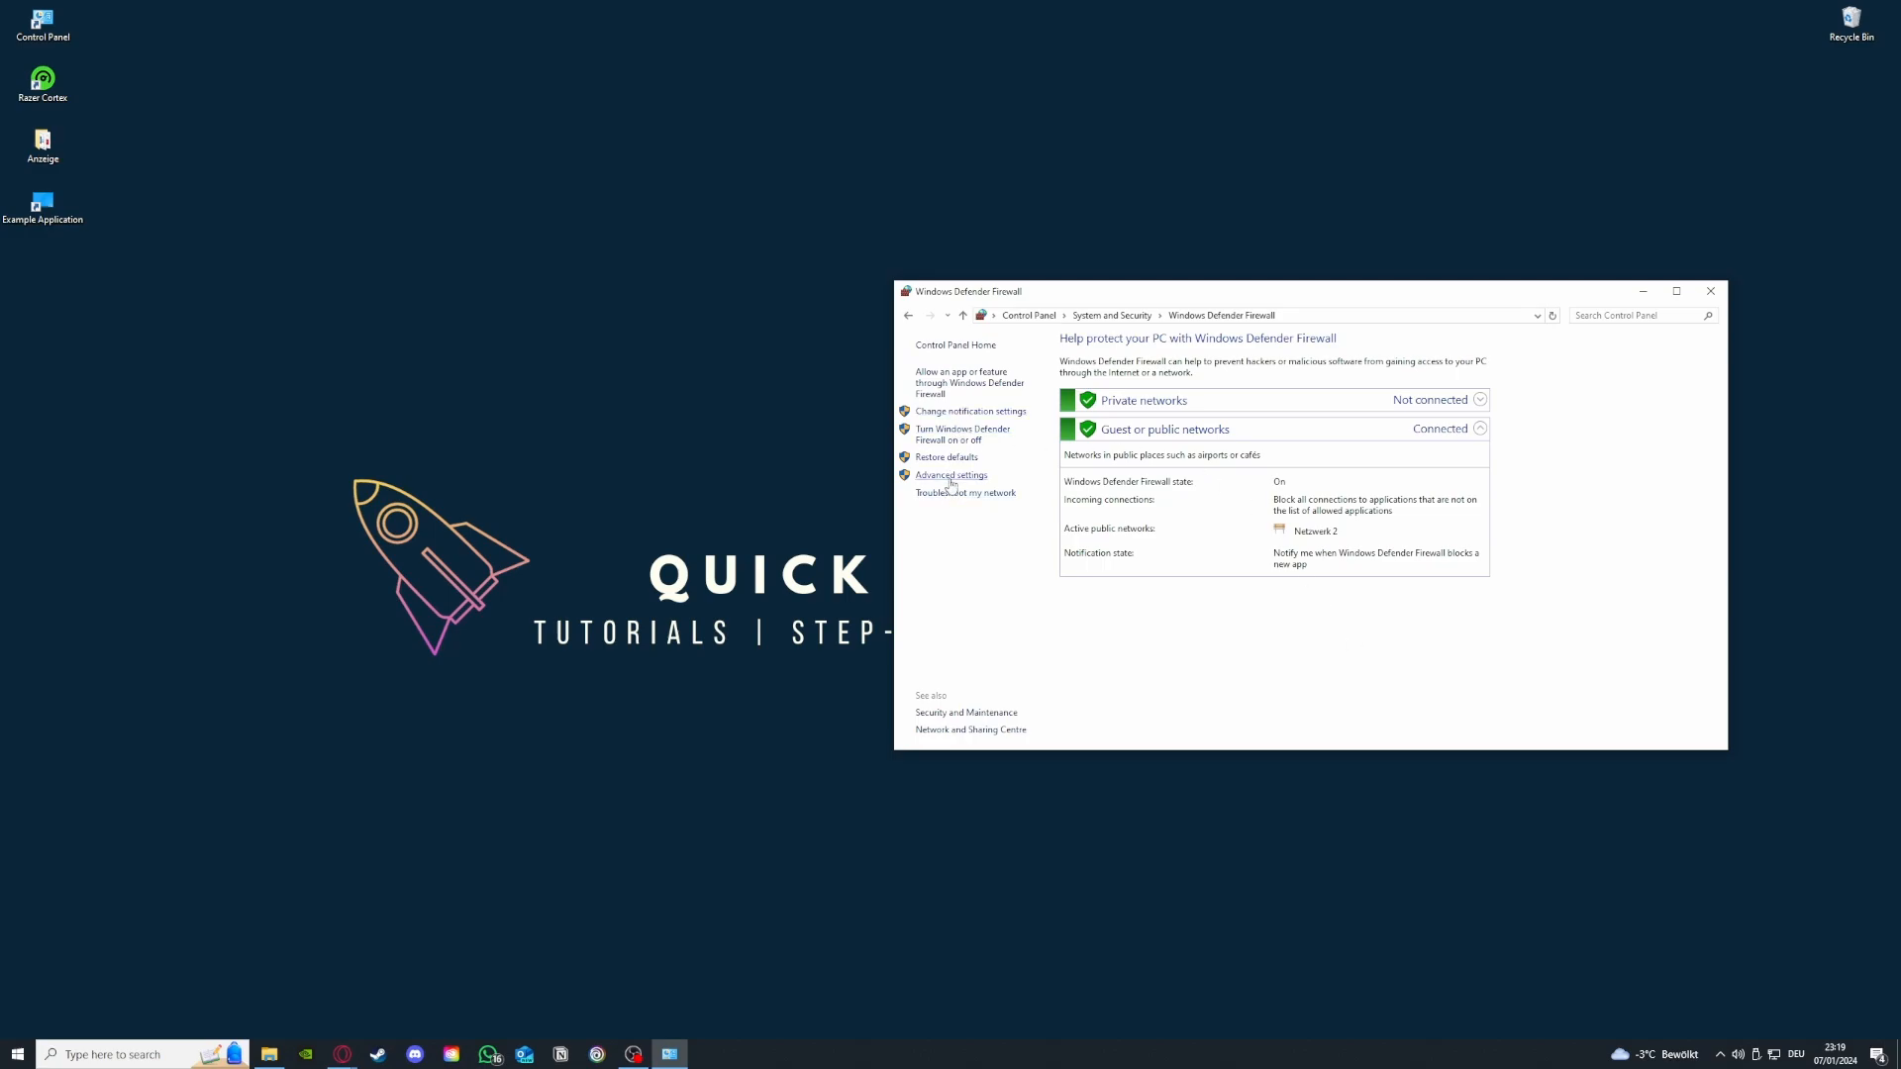
Step: Review the apps and features allowed through Windows Defender Firewall, and return to the firewall overview
{"action": "left_click", "coordinate": [956, 386]}
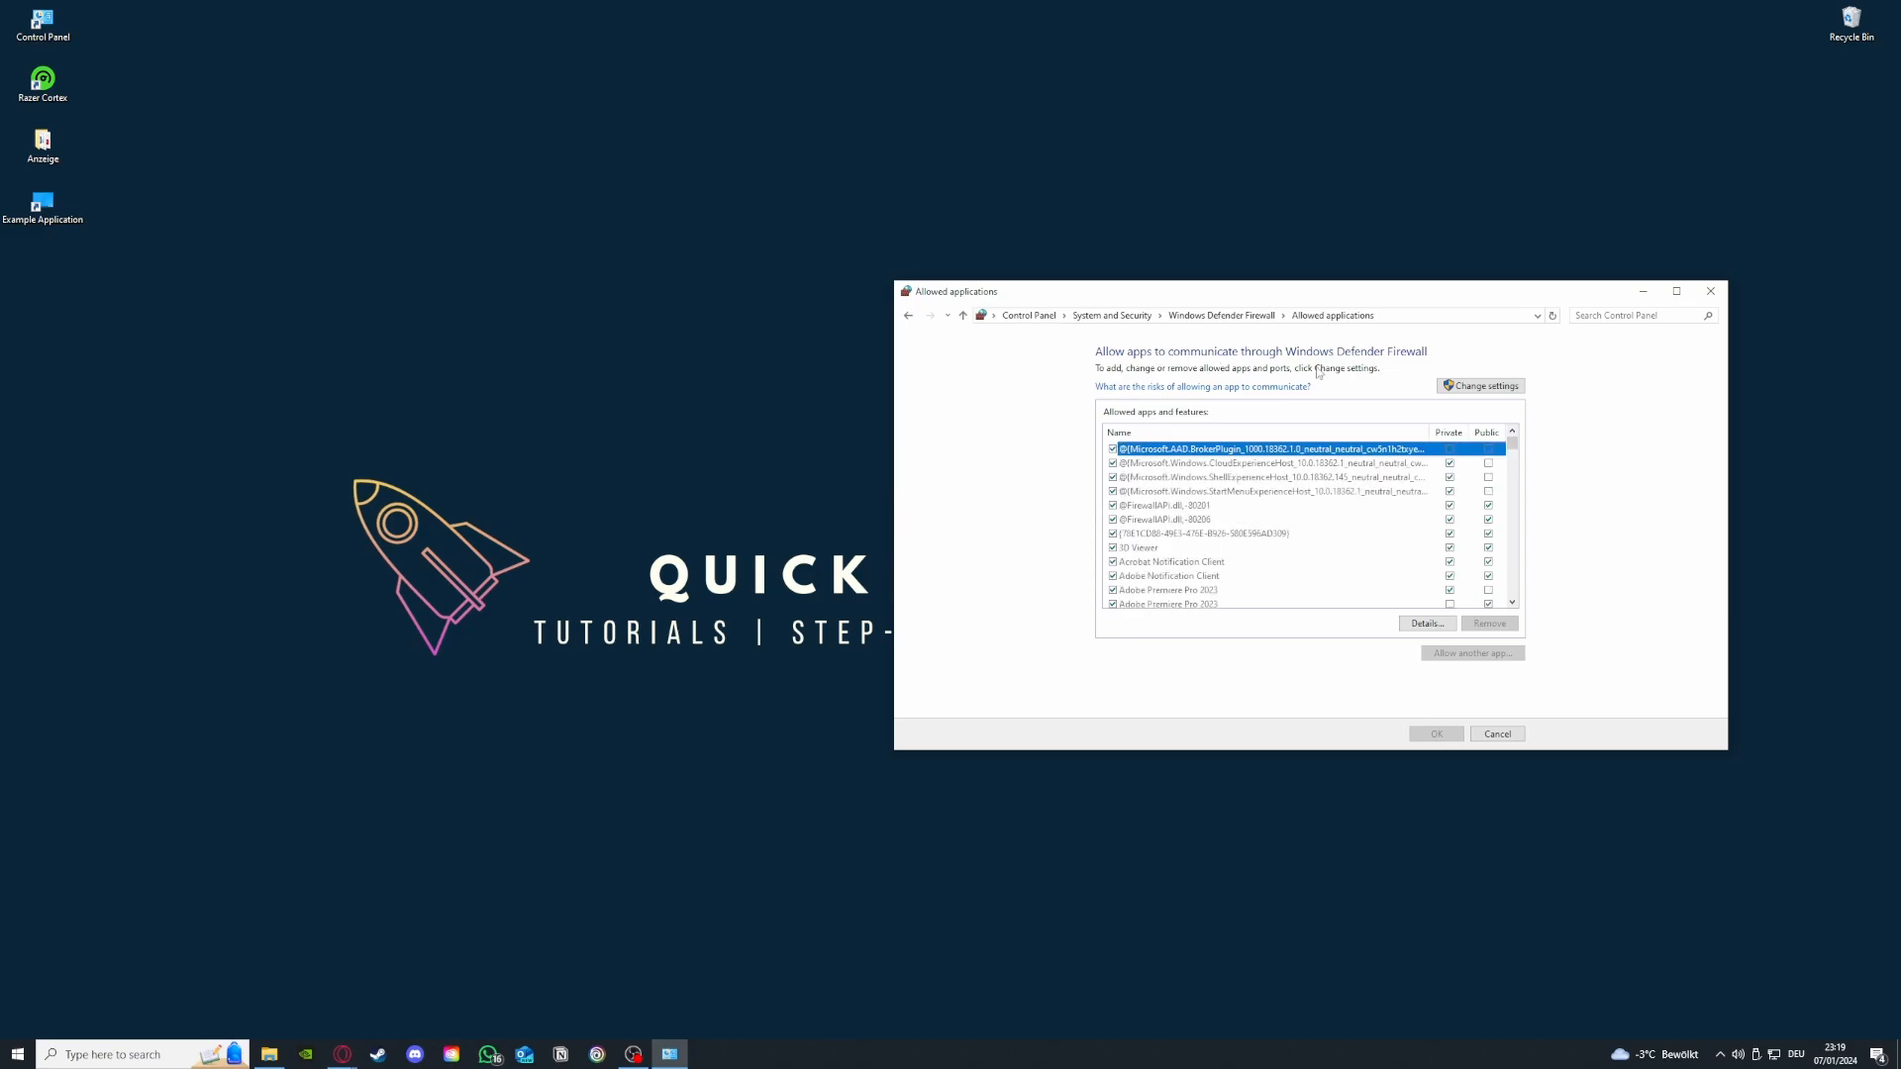
{"action": "left_click", "coordinate": [909, 316]}
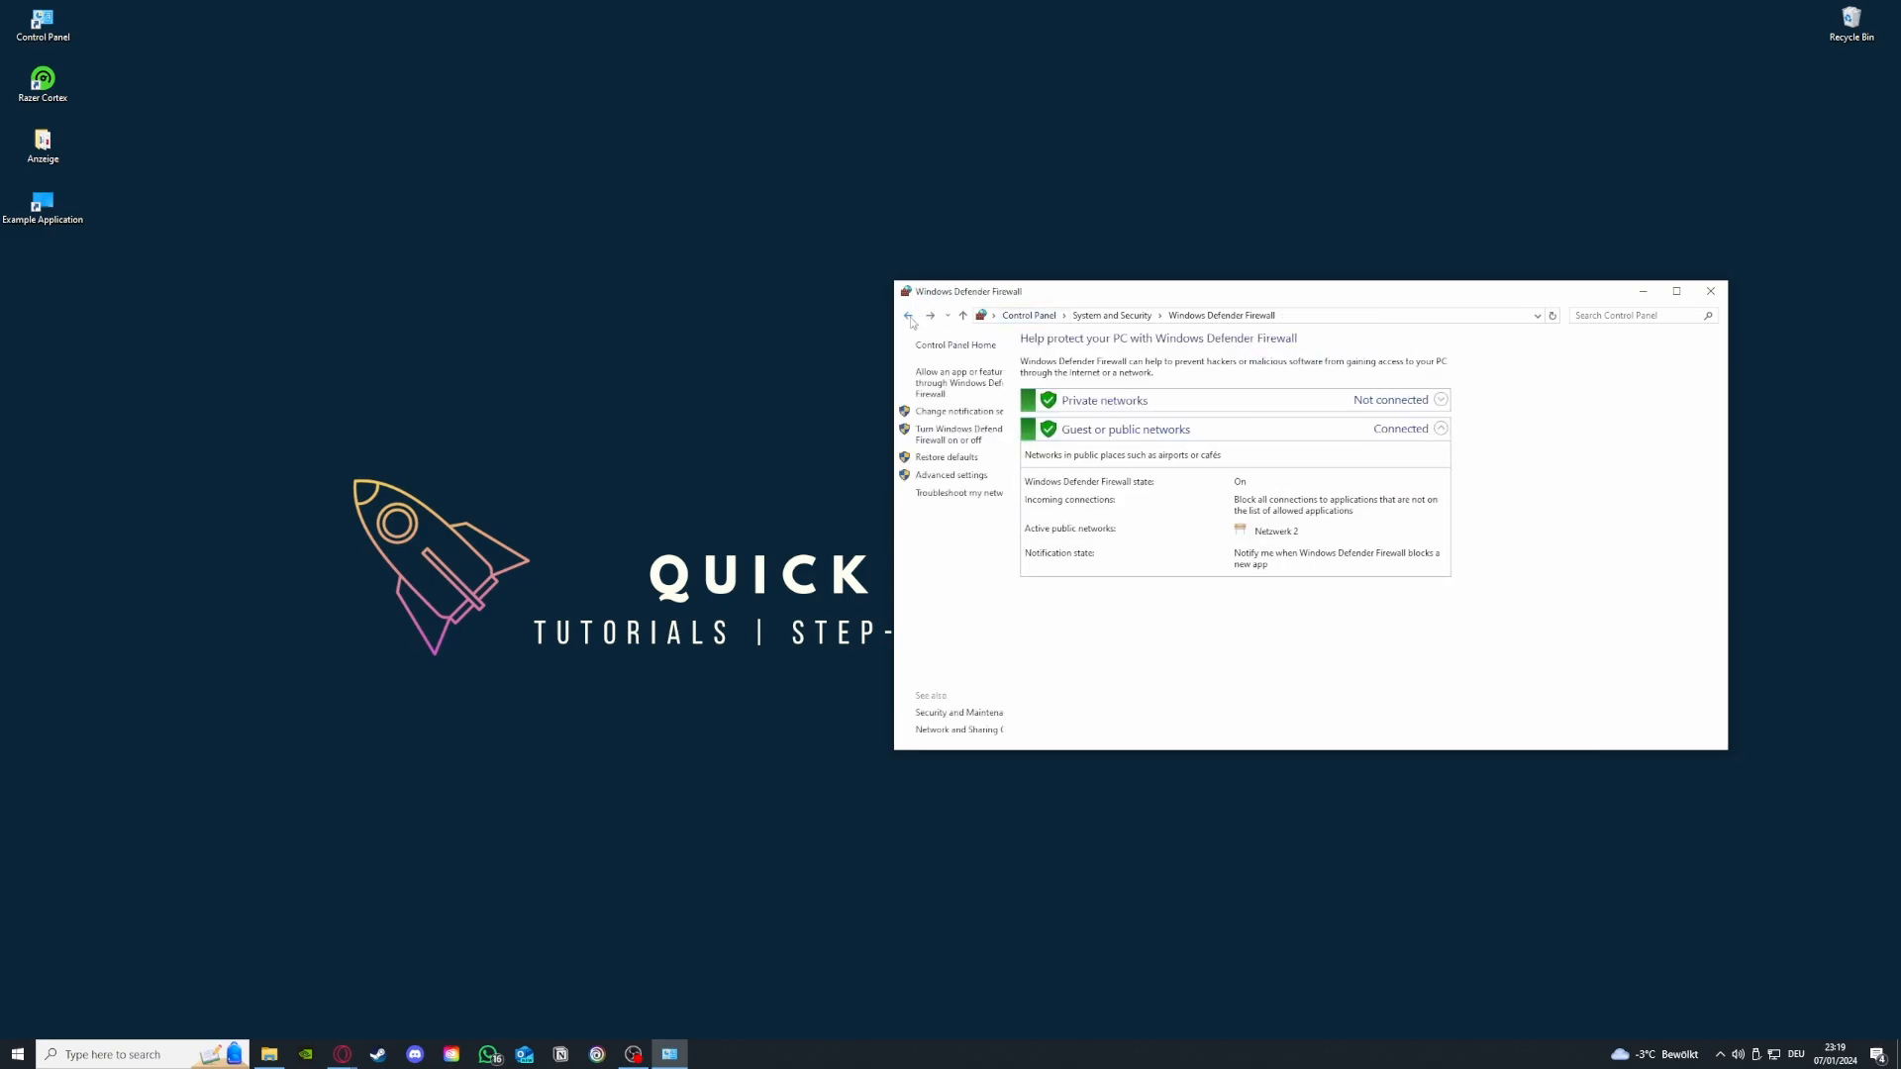
{"action": "left_click", "coordinate": [952, 384]}
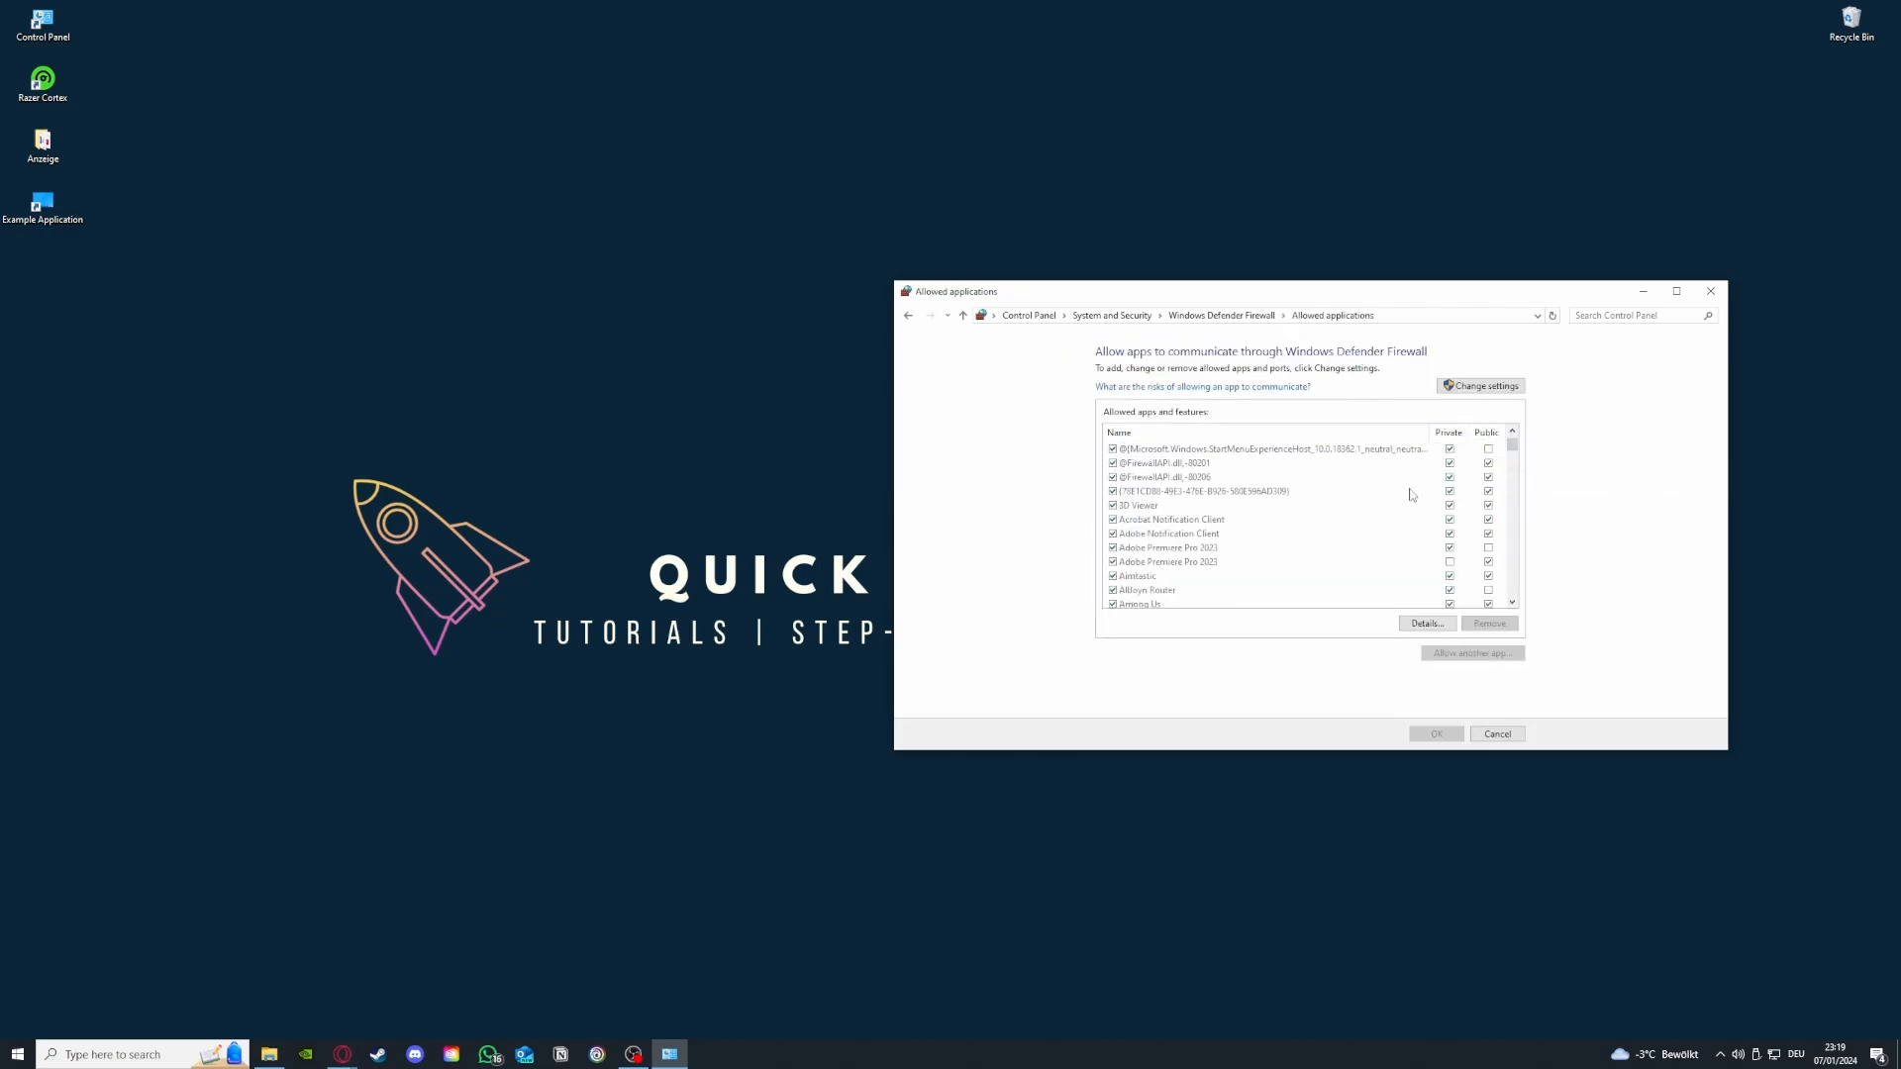
{"action": "scroll", "coordinate": [1410, 493], "scroll_direction": "down", "scroll_amount": 15}
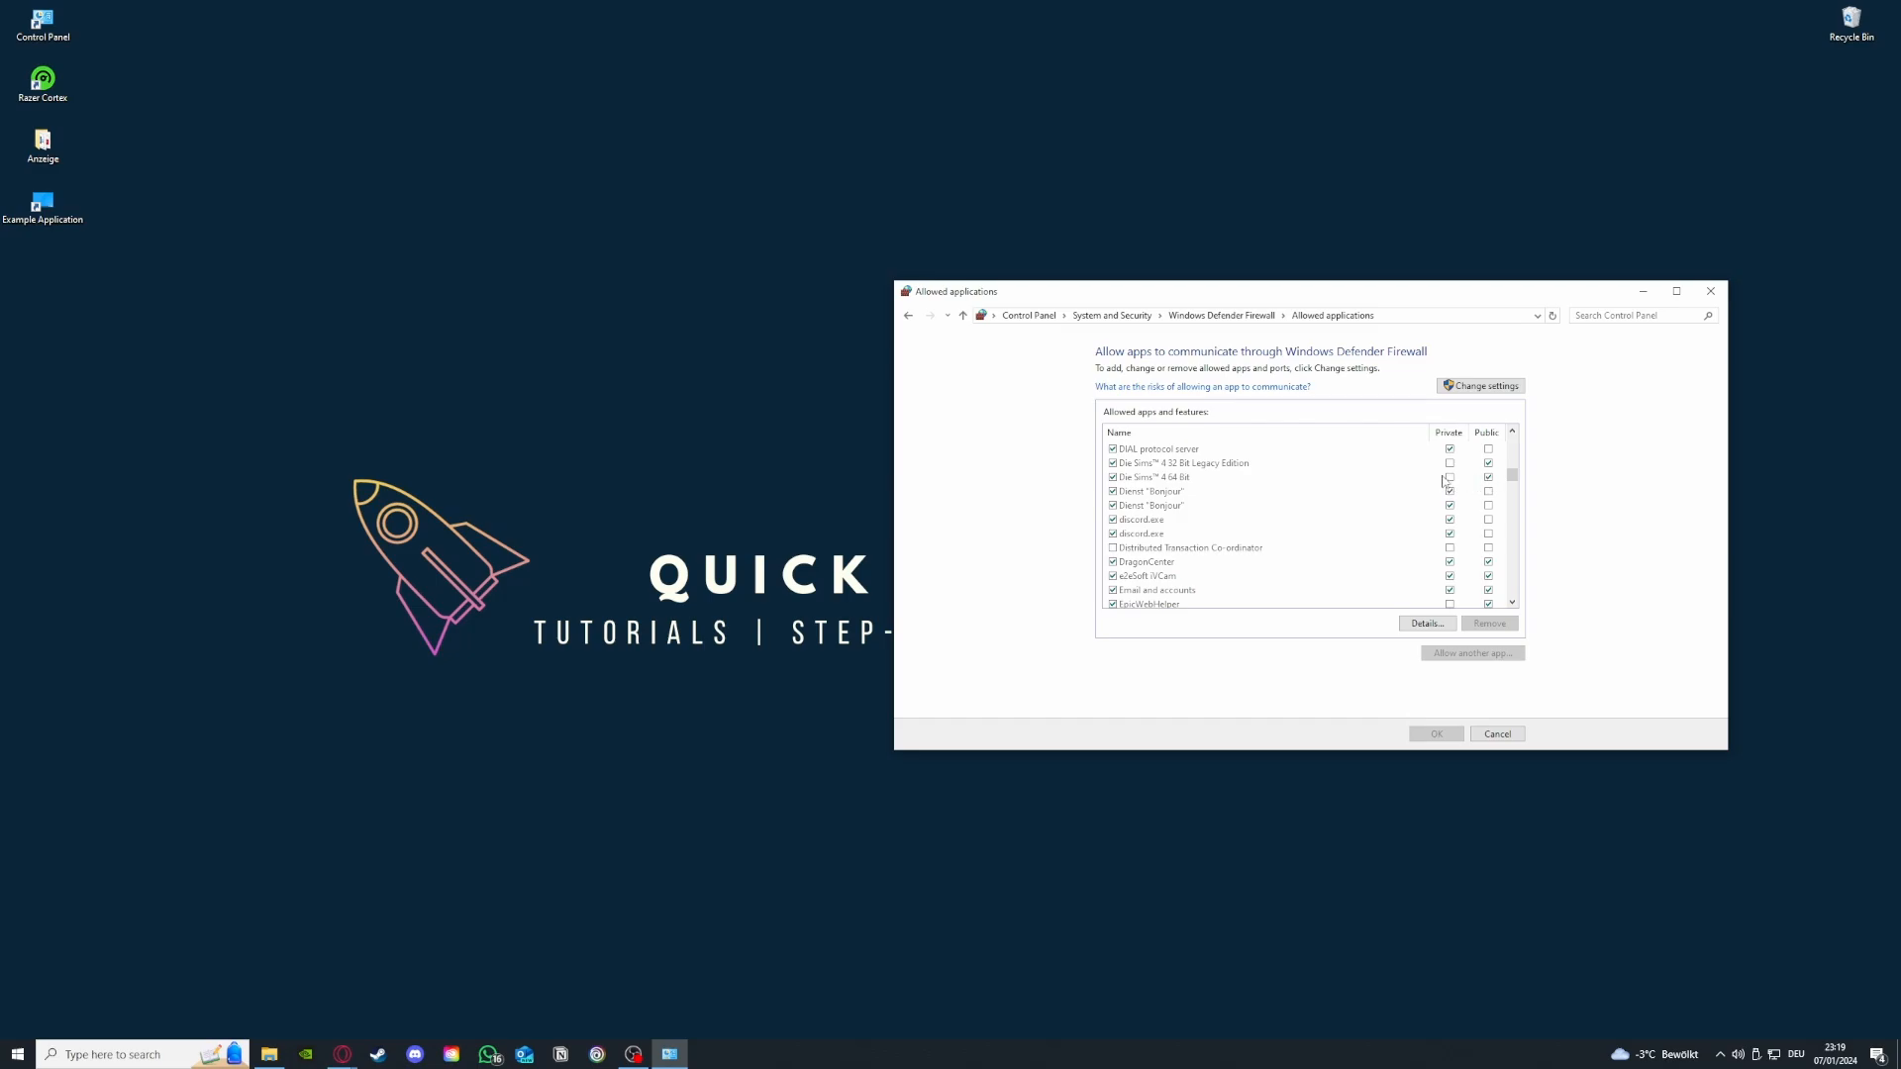
{"action": "left_click", "coordinate": [907, 316]}
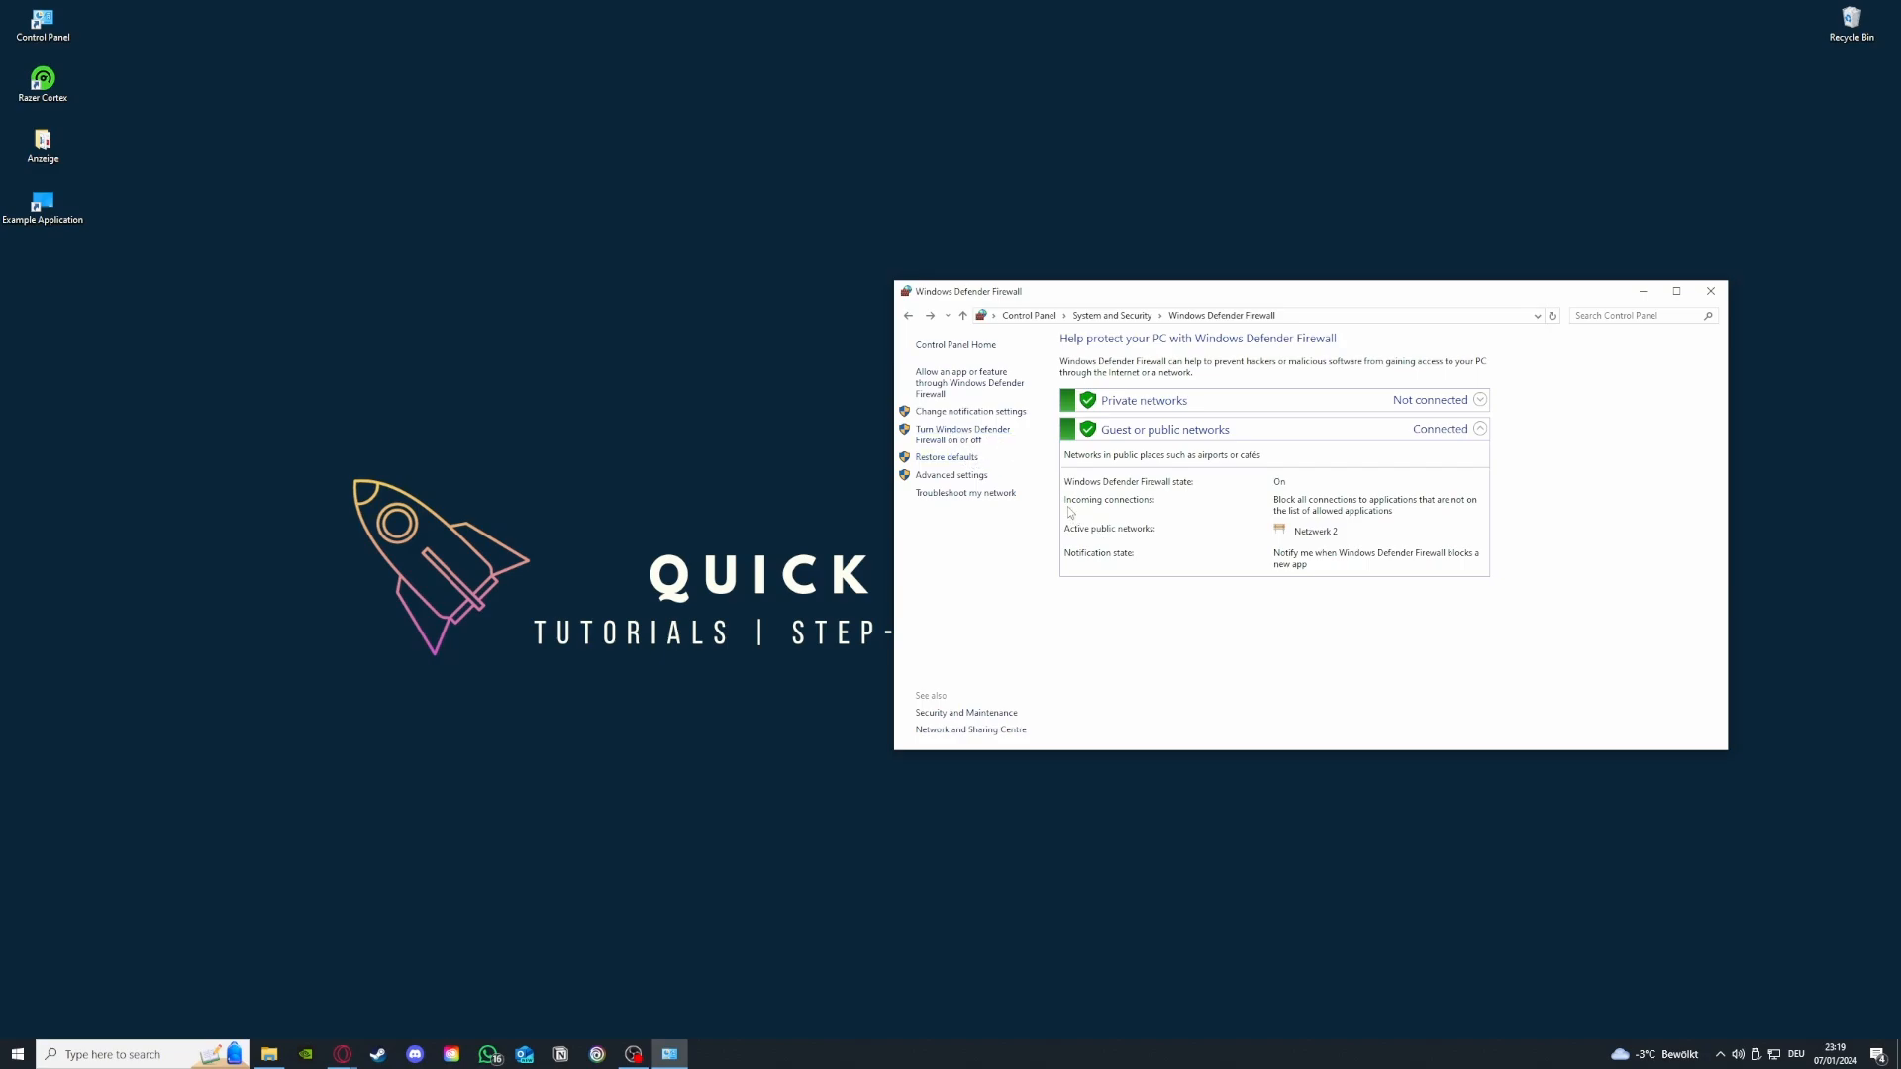
Step: Open the firewall's advanced settings, switch between the inbound and outbound rules, and look through the inbound rules
{"action": "left_click", "coordinate": [952, 476]}
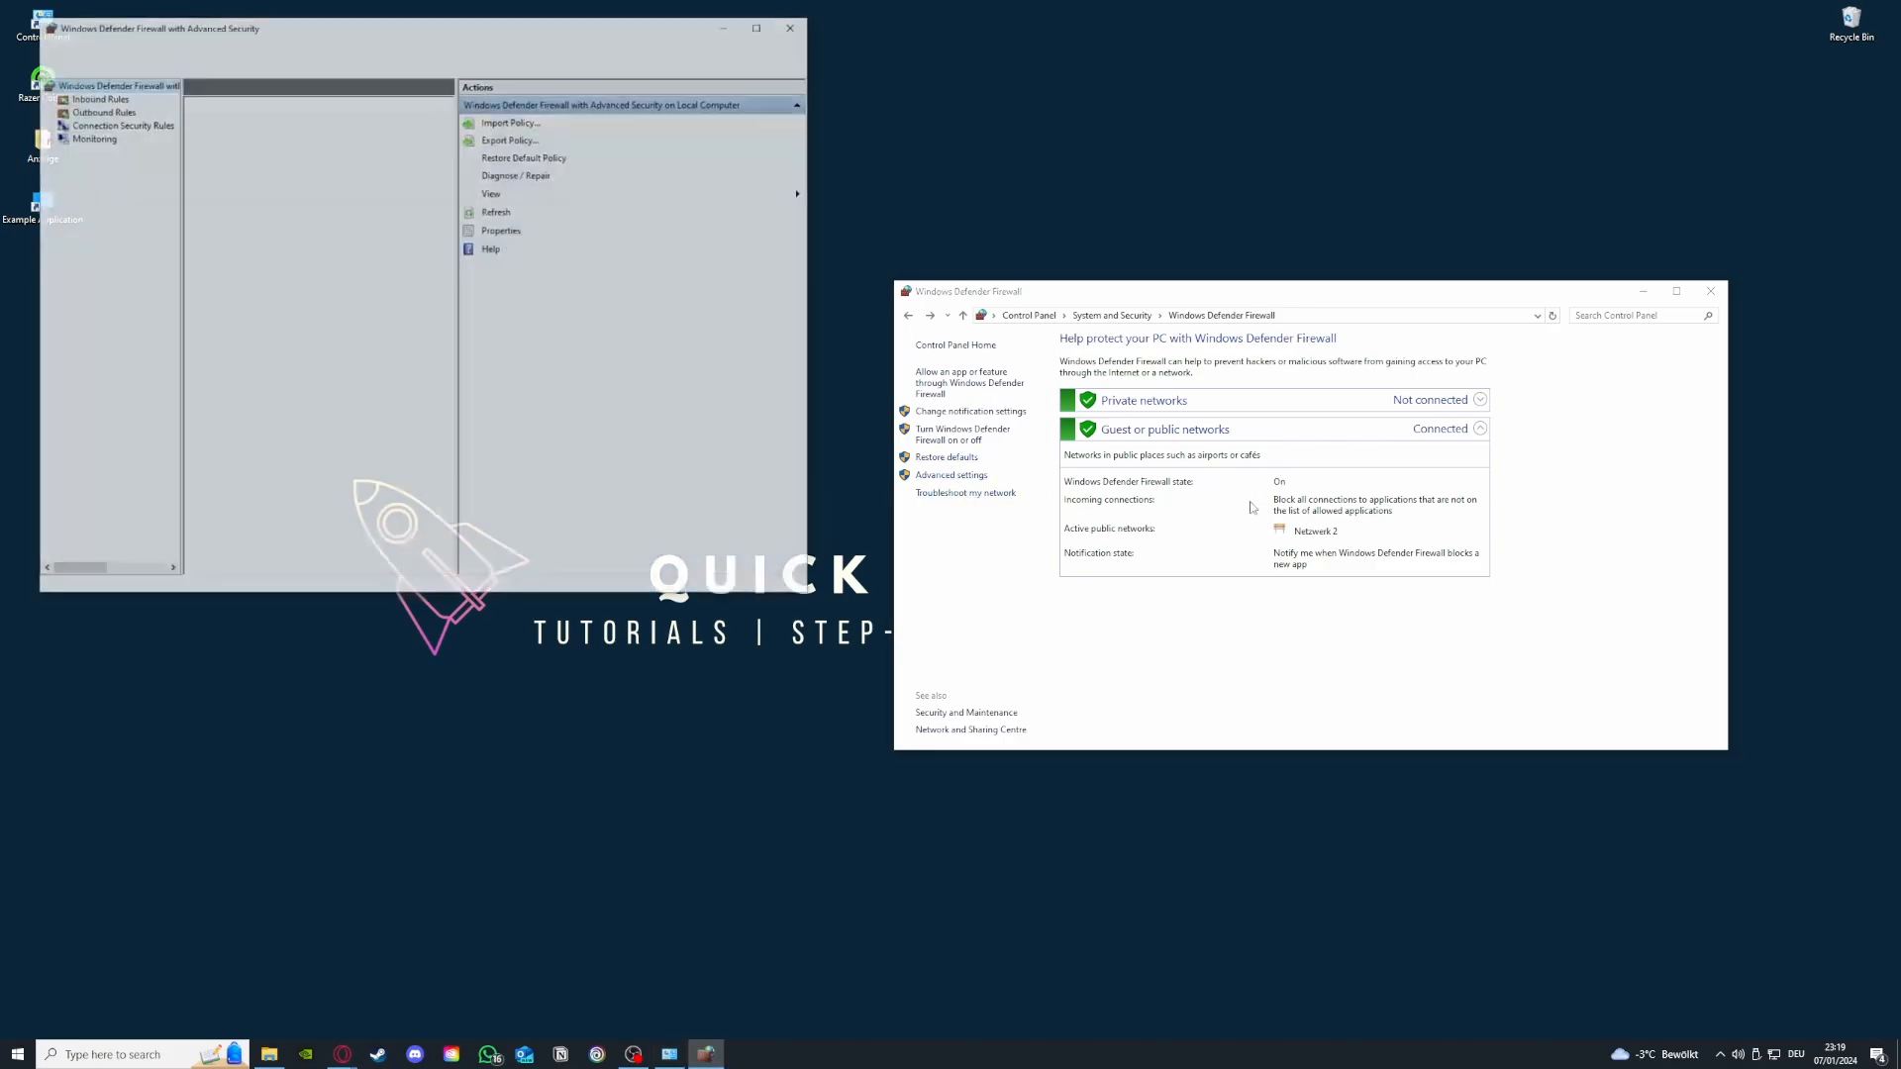
{"action": "scroll", "coordinate": [295, 229], "scroll_direction": "down", "scroll_amount": 2}
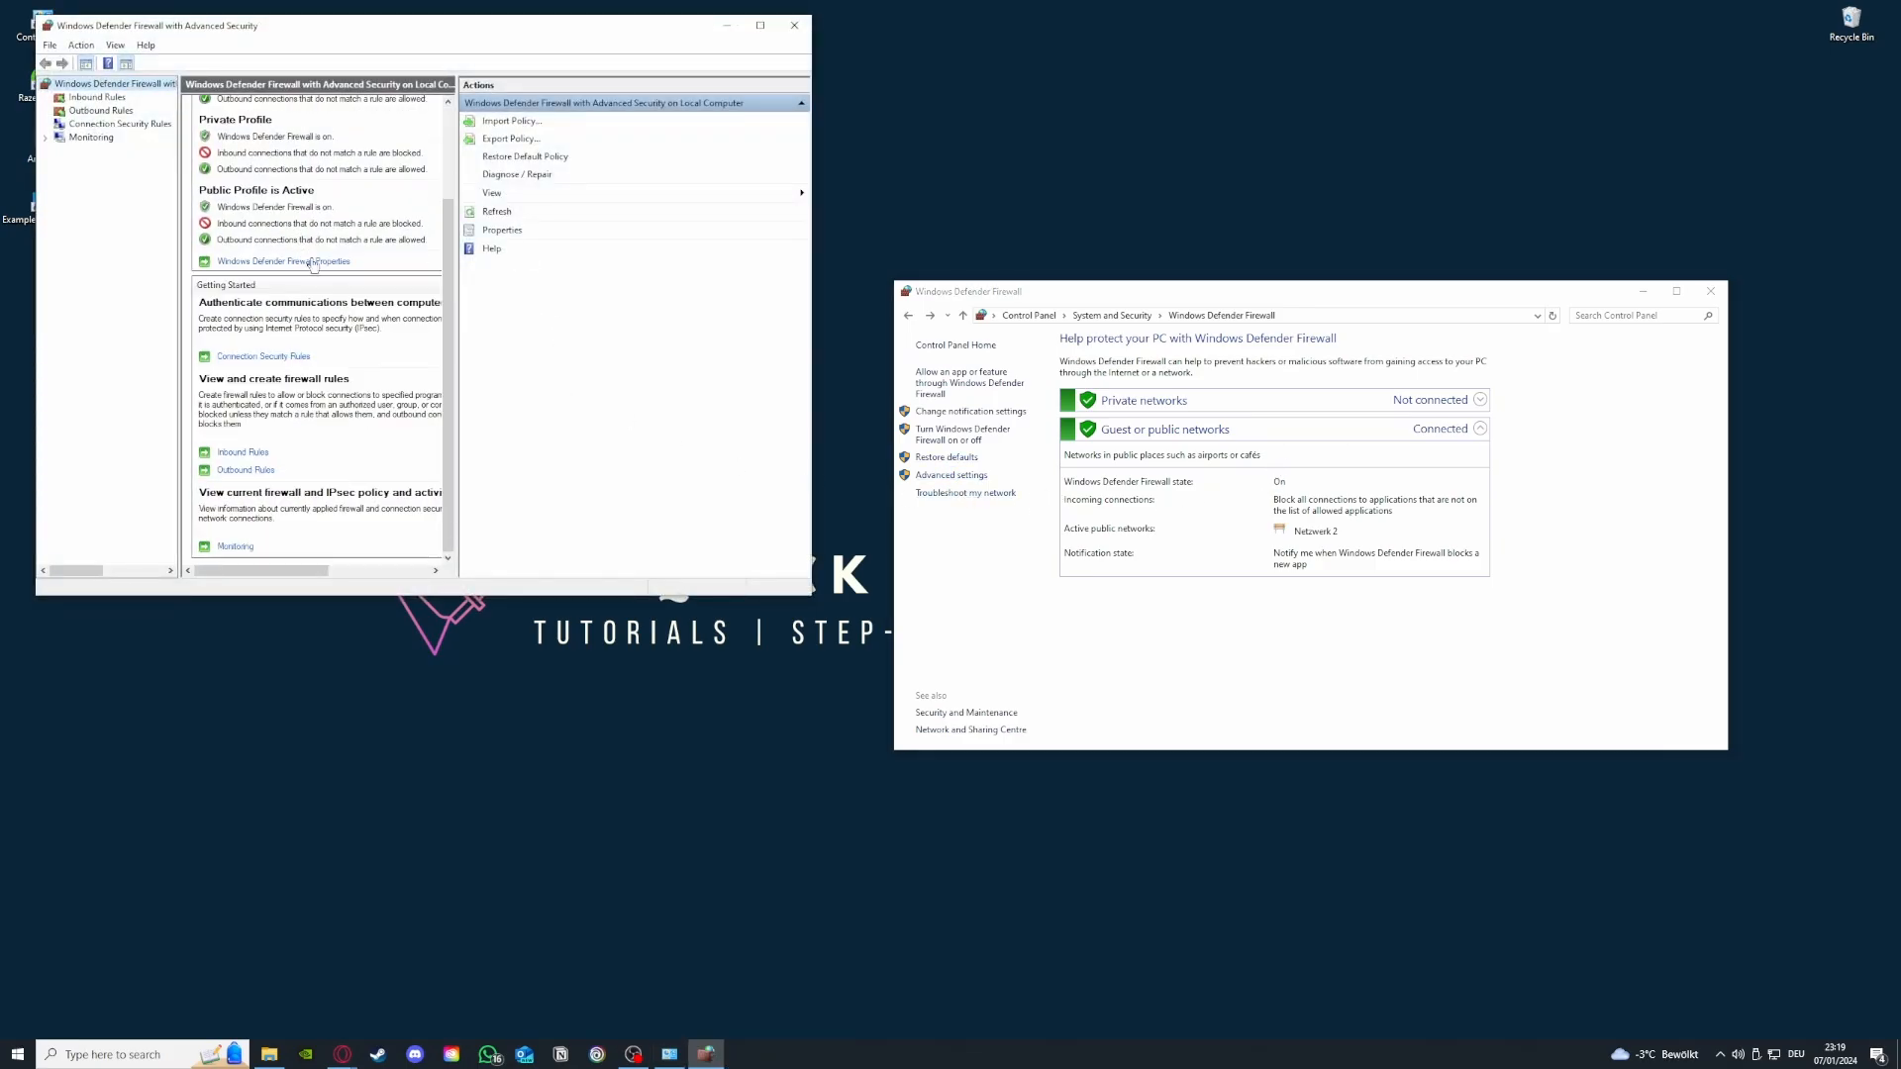
{"action": "left_click", "coordinate": [98, 98]}
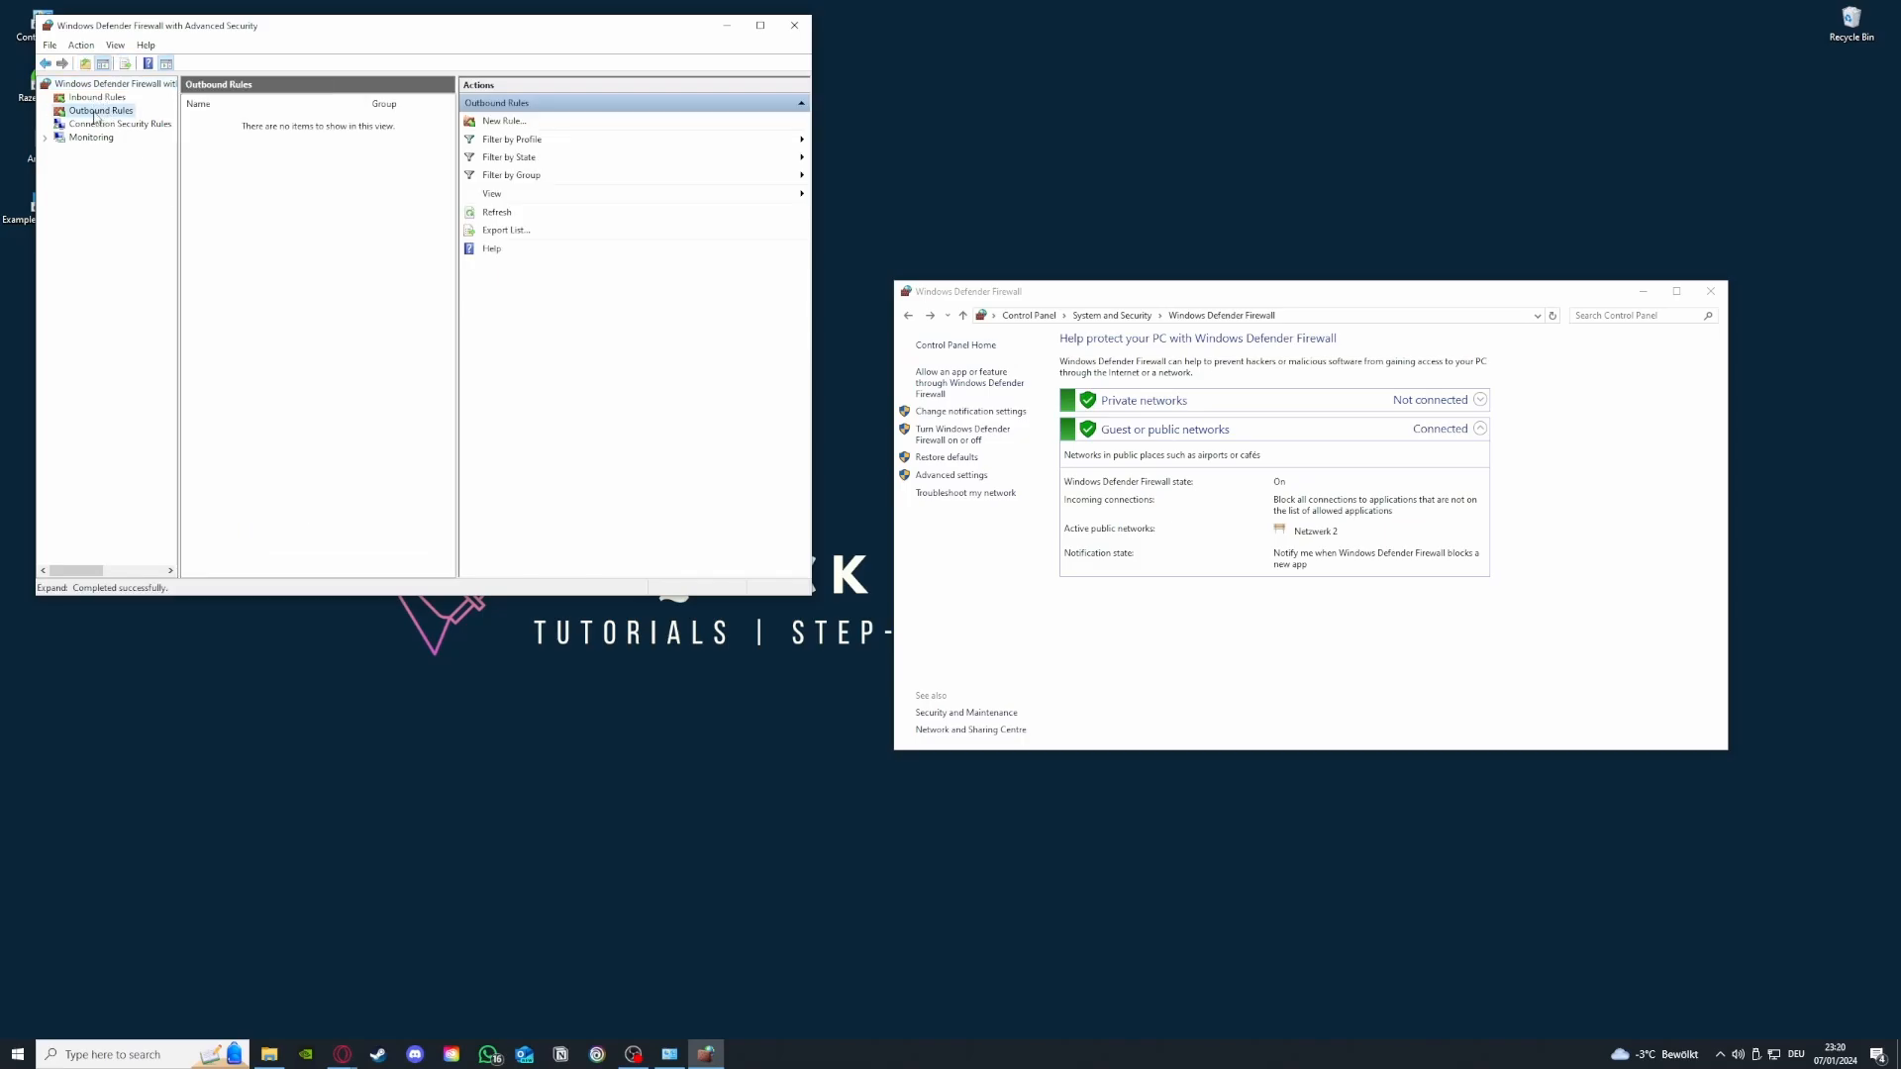
{"action": "left_click", "coordinate": [100, 110]}
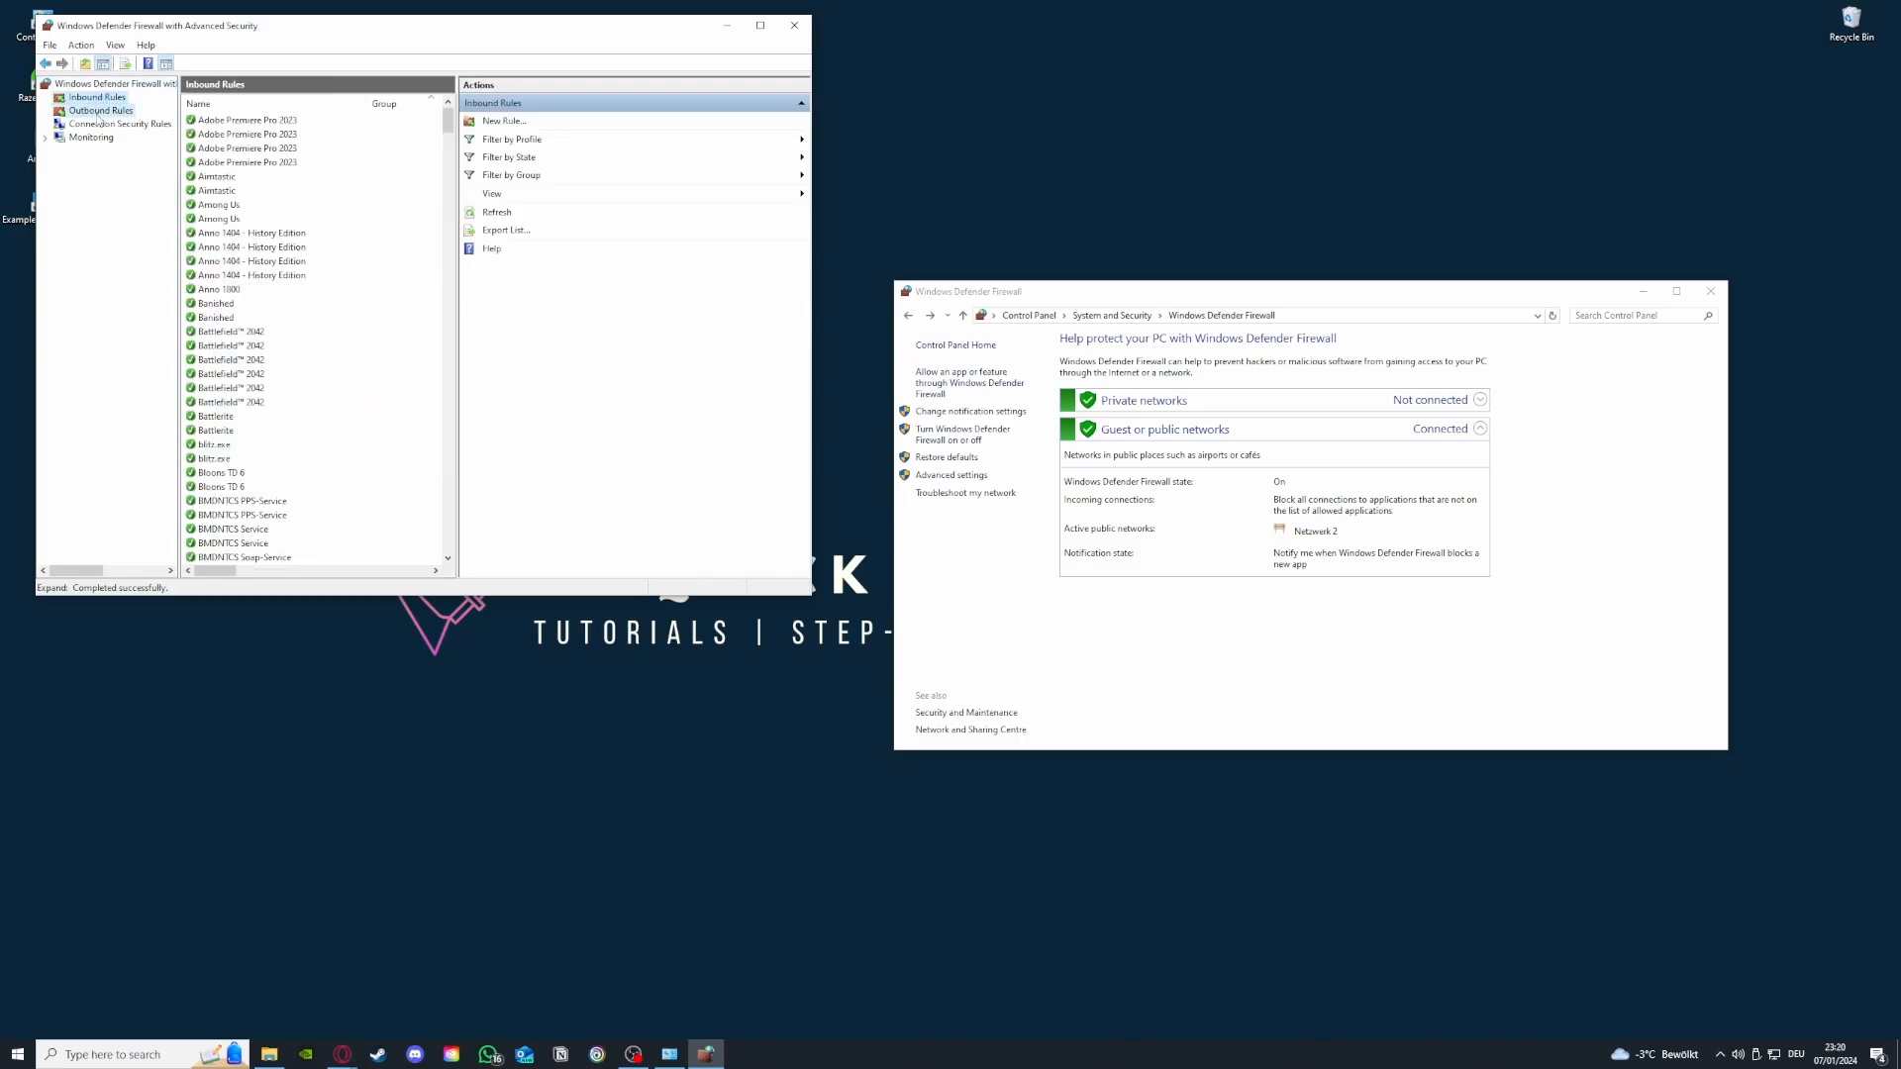
{"action": "left_click", "coordinate": [99, 99]}
{"action": "scroll", "coordinate": [309, 297], "scroll_direction": "down", "scroll_amount": 20}
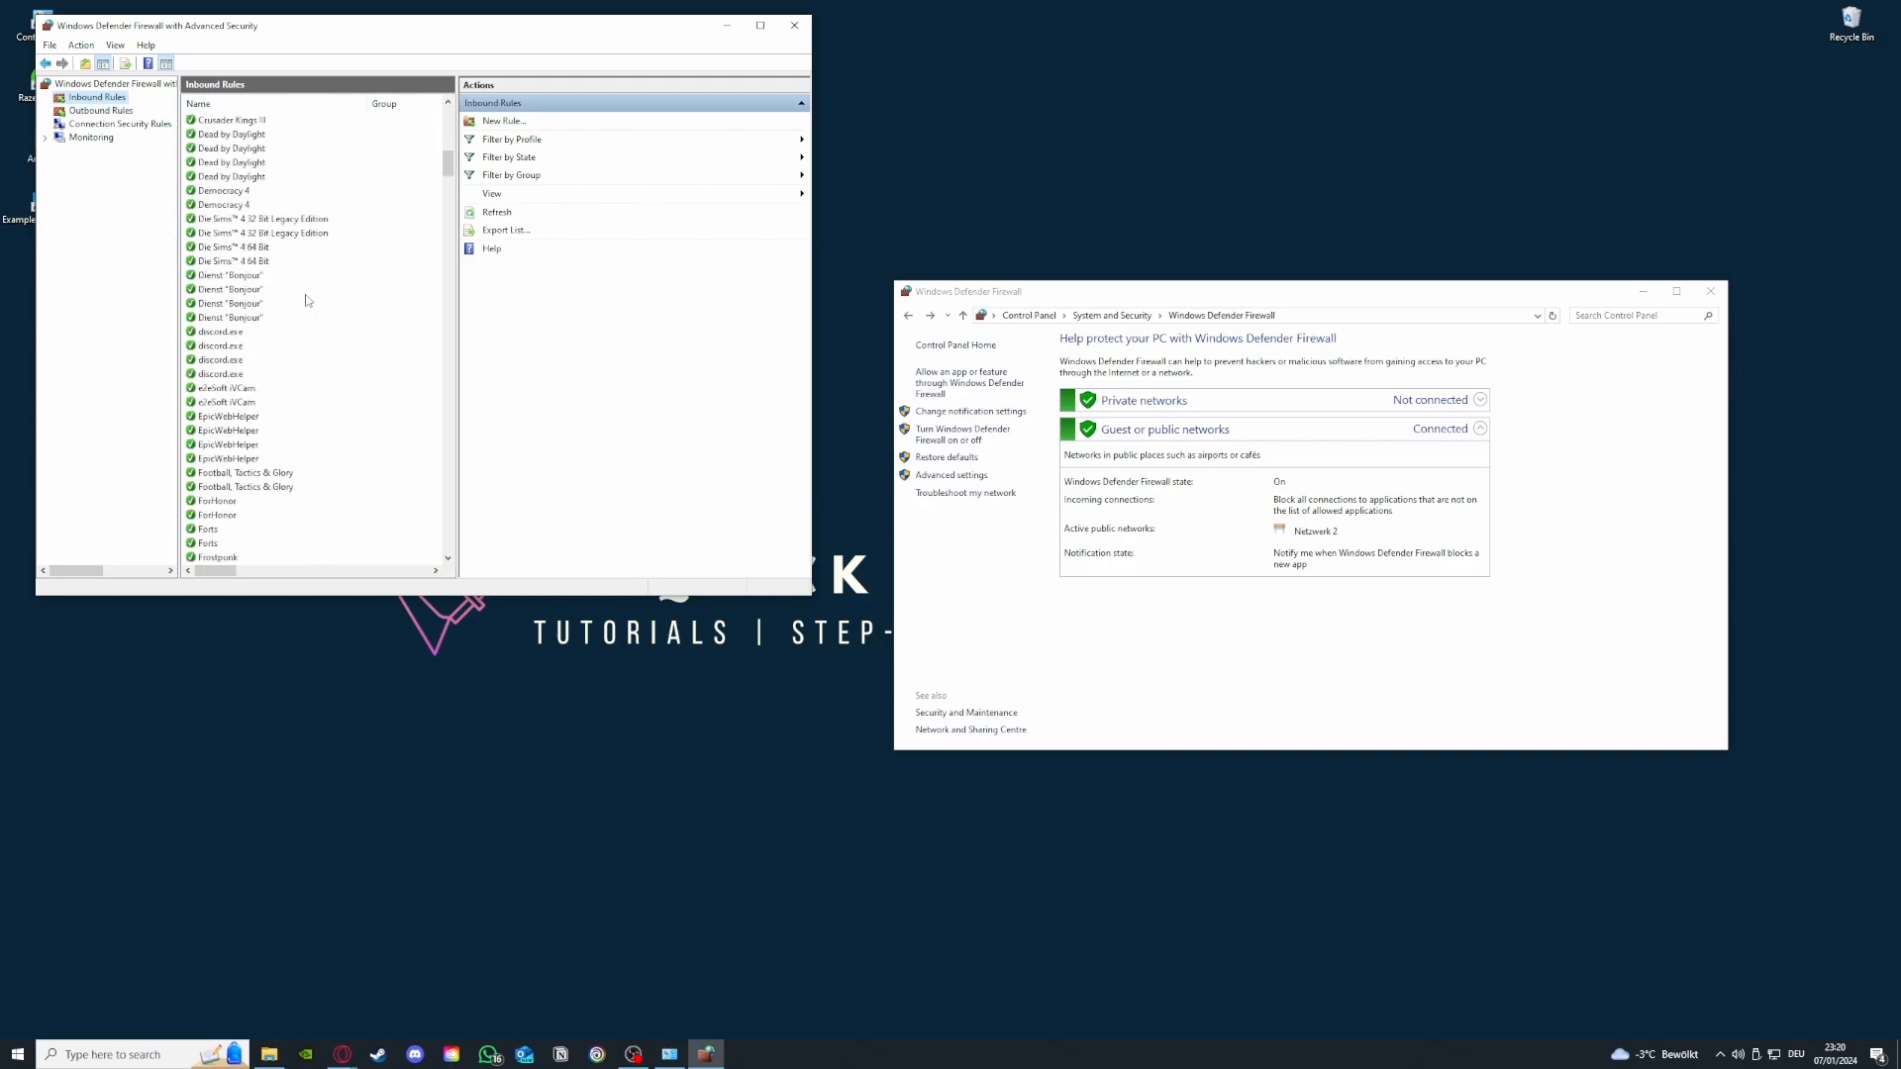
Step: Open the New Inbound Rule Wizard, close it without creating a rule, and look further down the inbound rules
{"action": "left_click", "coordinate": [535, 123]}
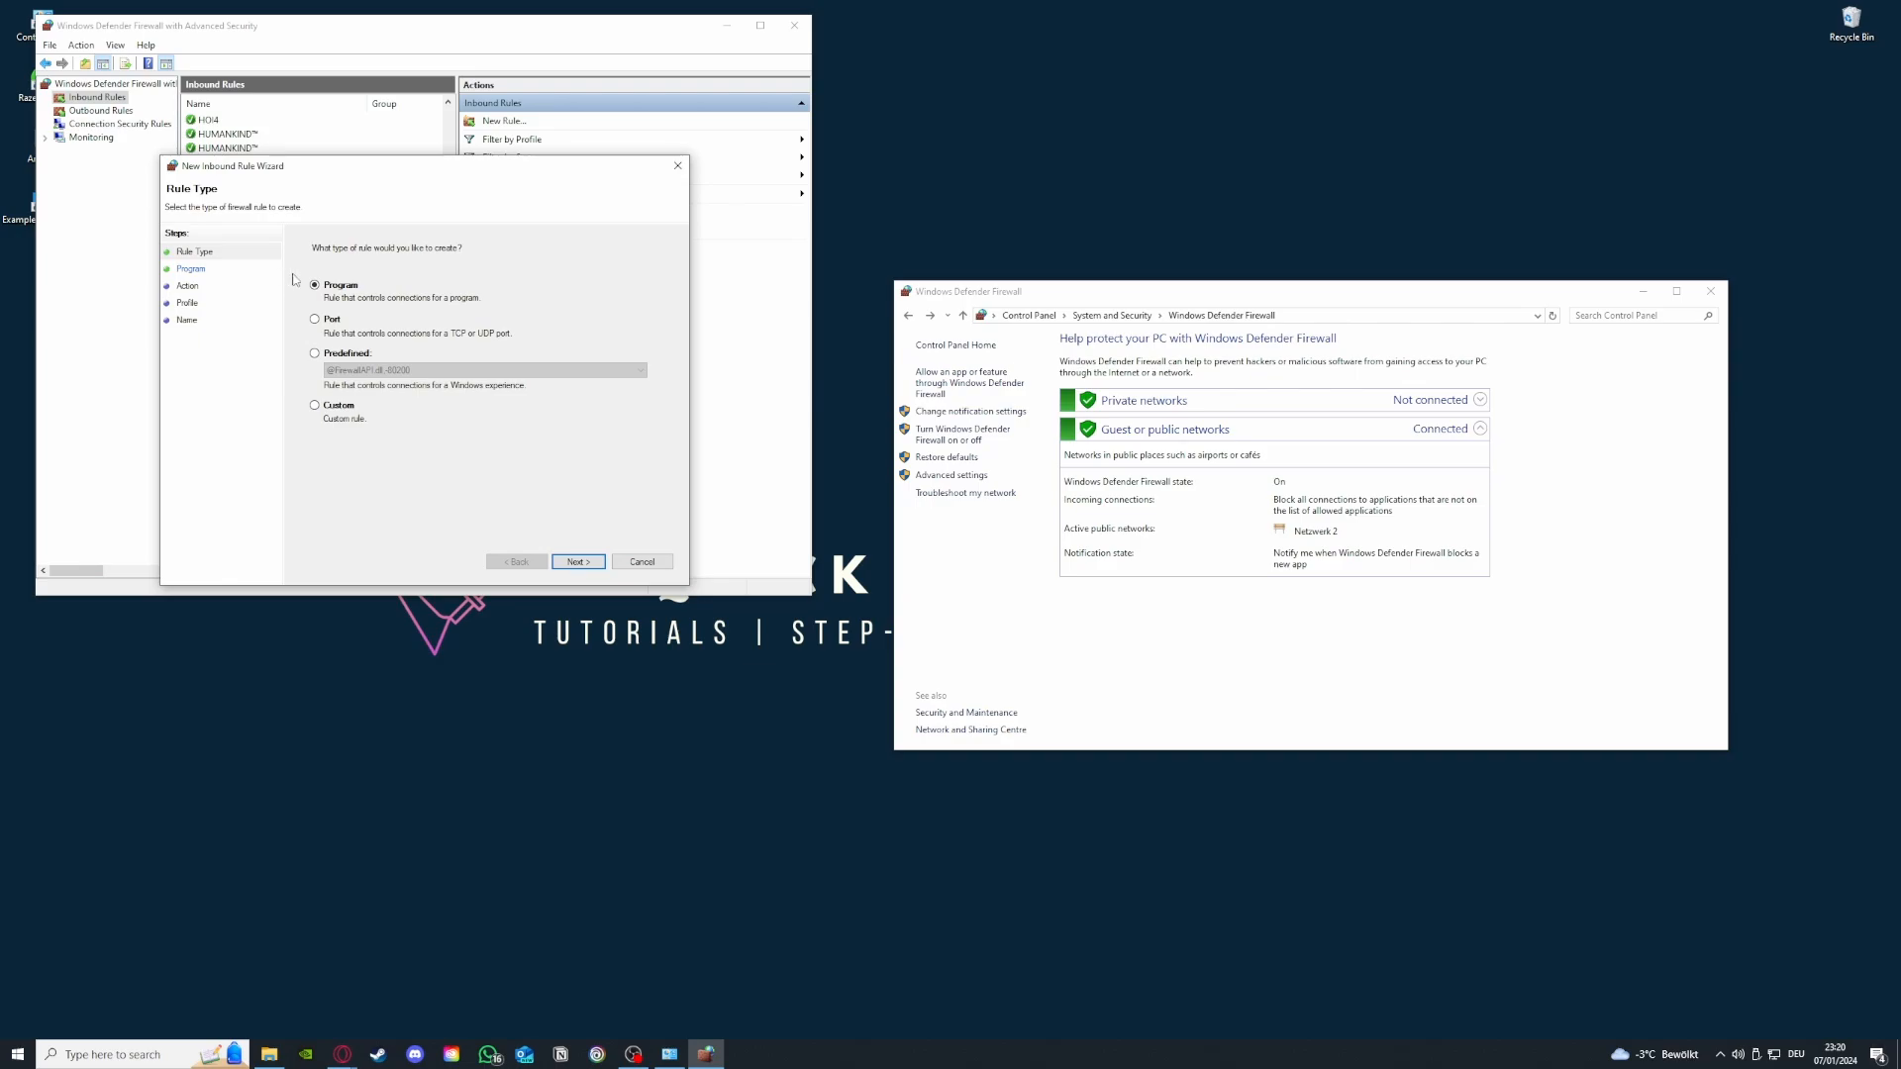
{"action": "left_click", "coordinate": [678, 166]}
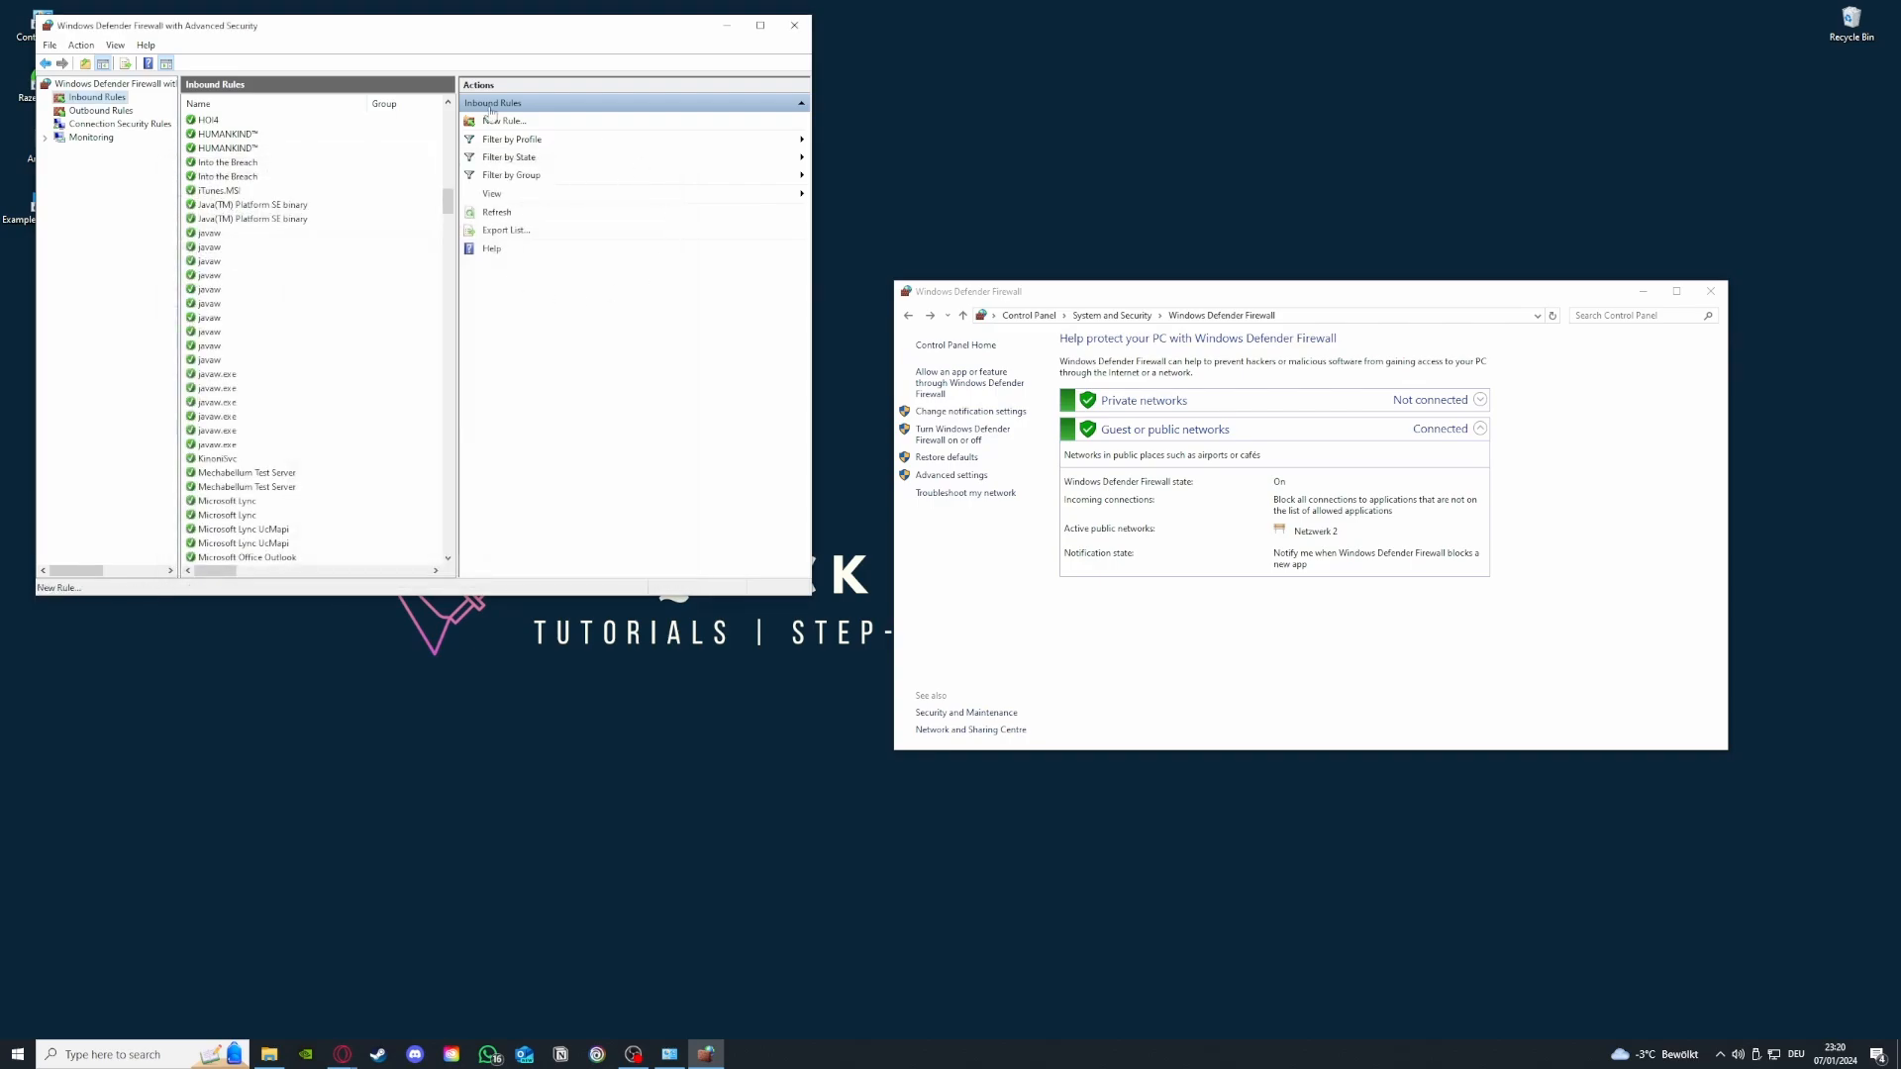
{"action": "scroll", "coordinate": [348, 478], "scroll_direction": "down", "scroll_amount": 15}
{"action": "scroll", "coordinate": [347, 478], "scroll_direction": "down", "scroll_amount": 8}
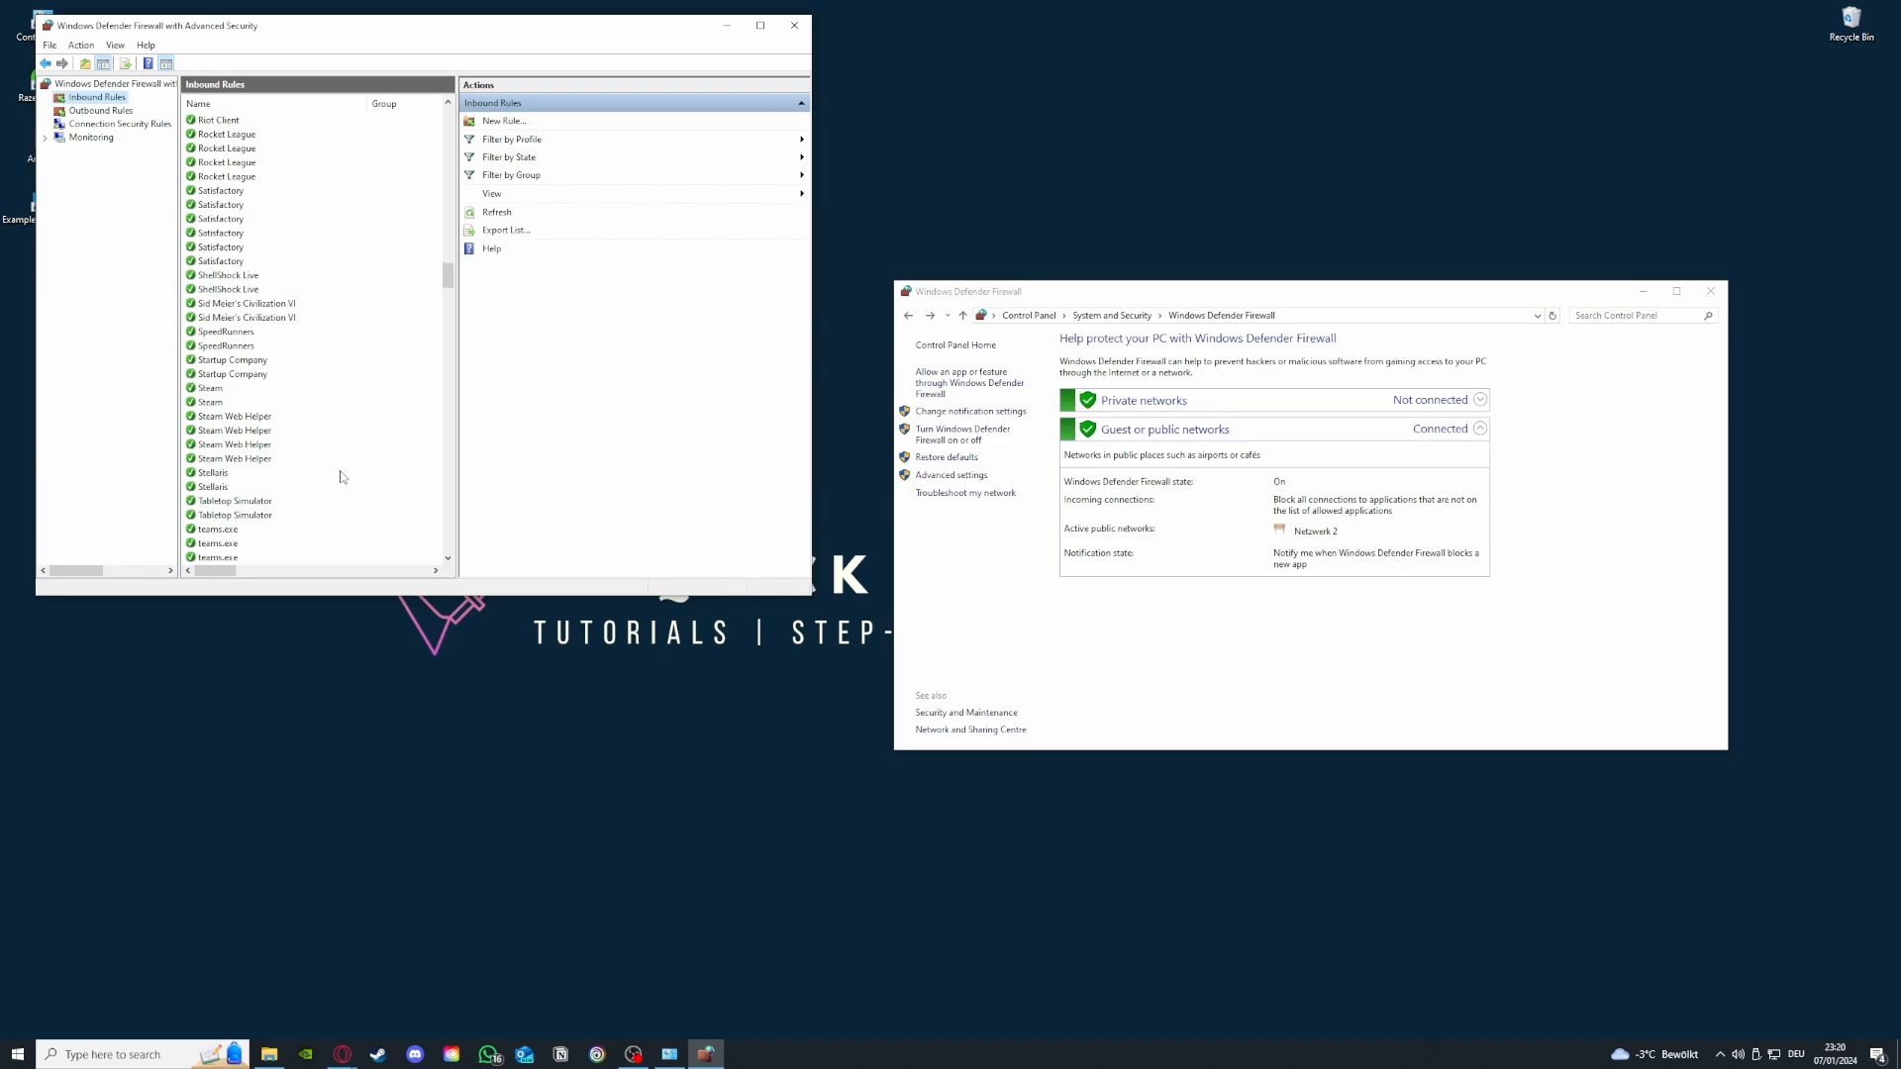
Step: Switch to the outbound rules and look through the list, ending back at its beginning
{"action": "left_click", "coordinate": [101, 111]}
{"action": "left_click", "coordinate": [99, 98]}
{"action": "left_click", "coordinate": [101, 111]}
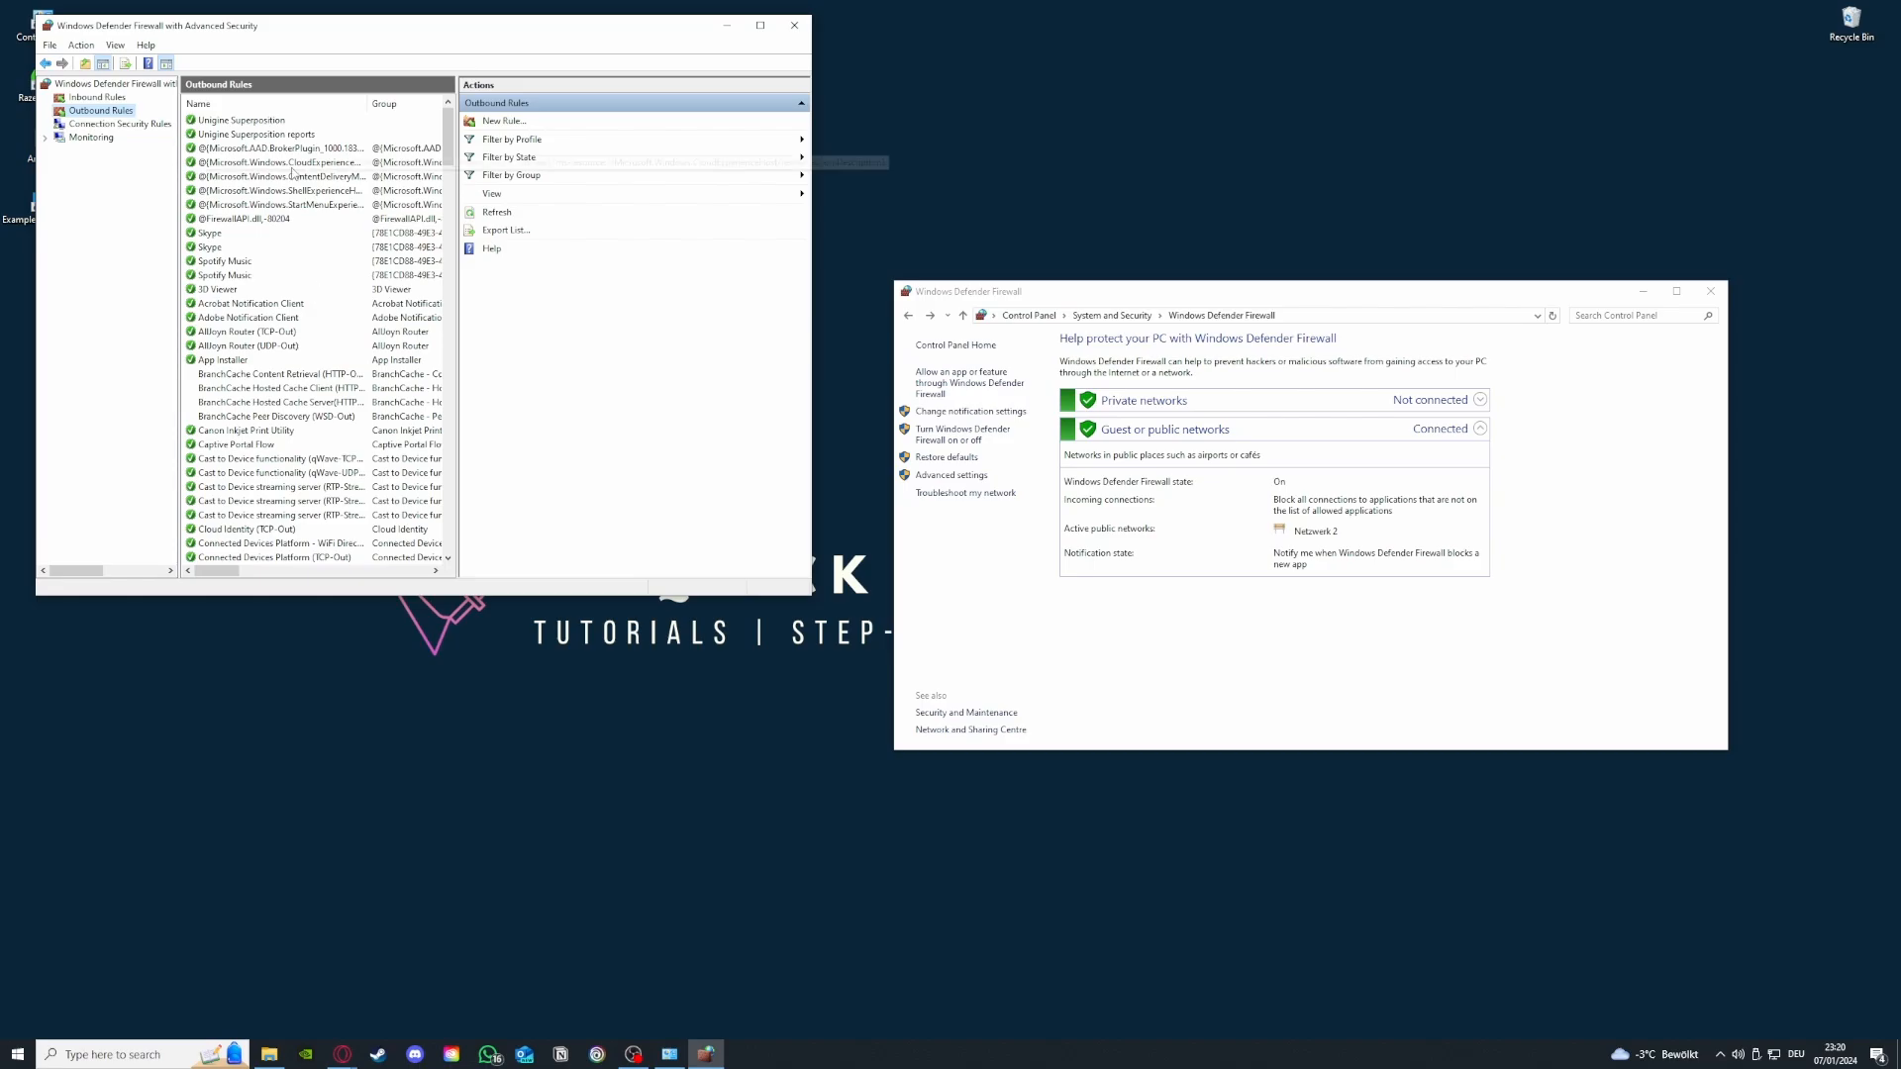
{"action": "left_click_drag", "start_coordinate": [449, 138], "coordinate": [450, 225]}
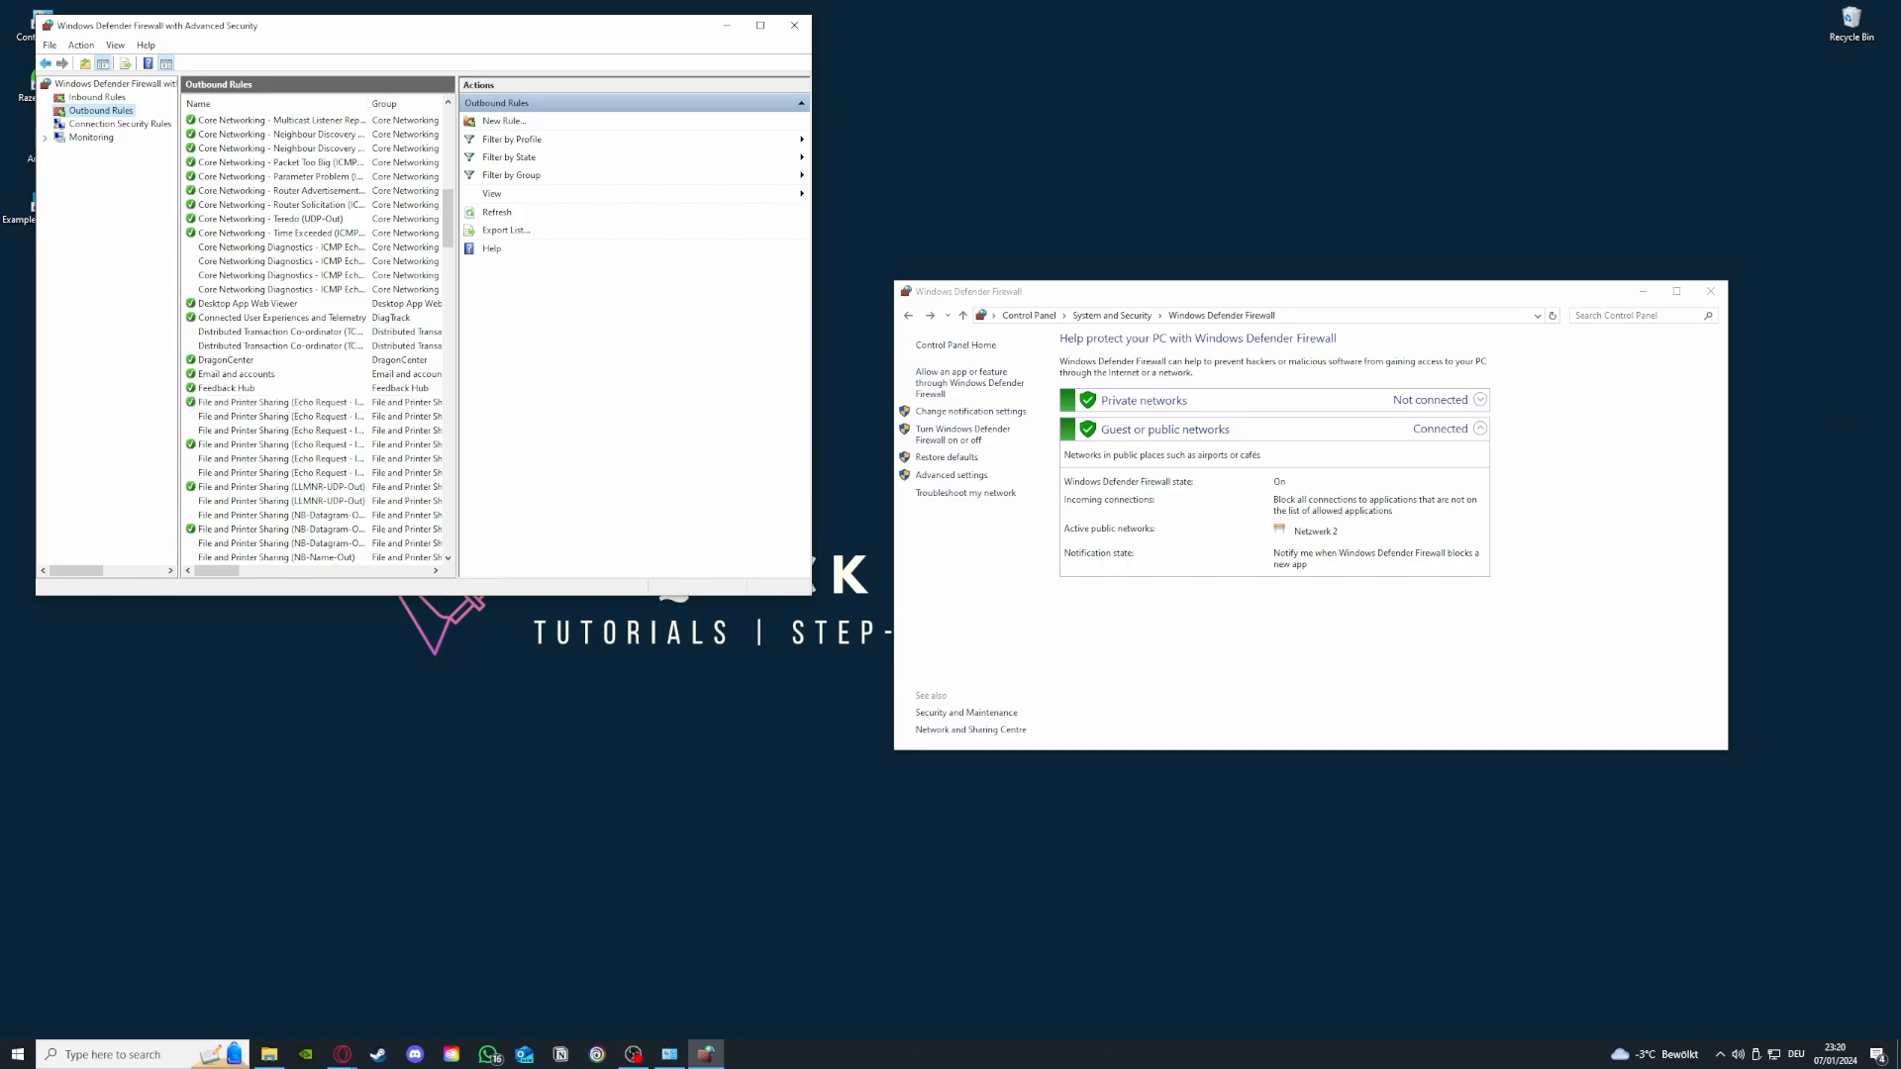
{"action": "key", "text": "alt+Tab"}
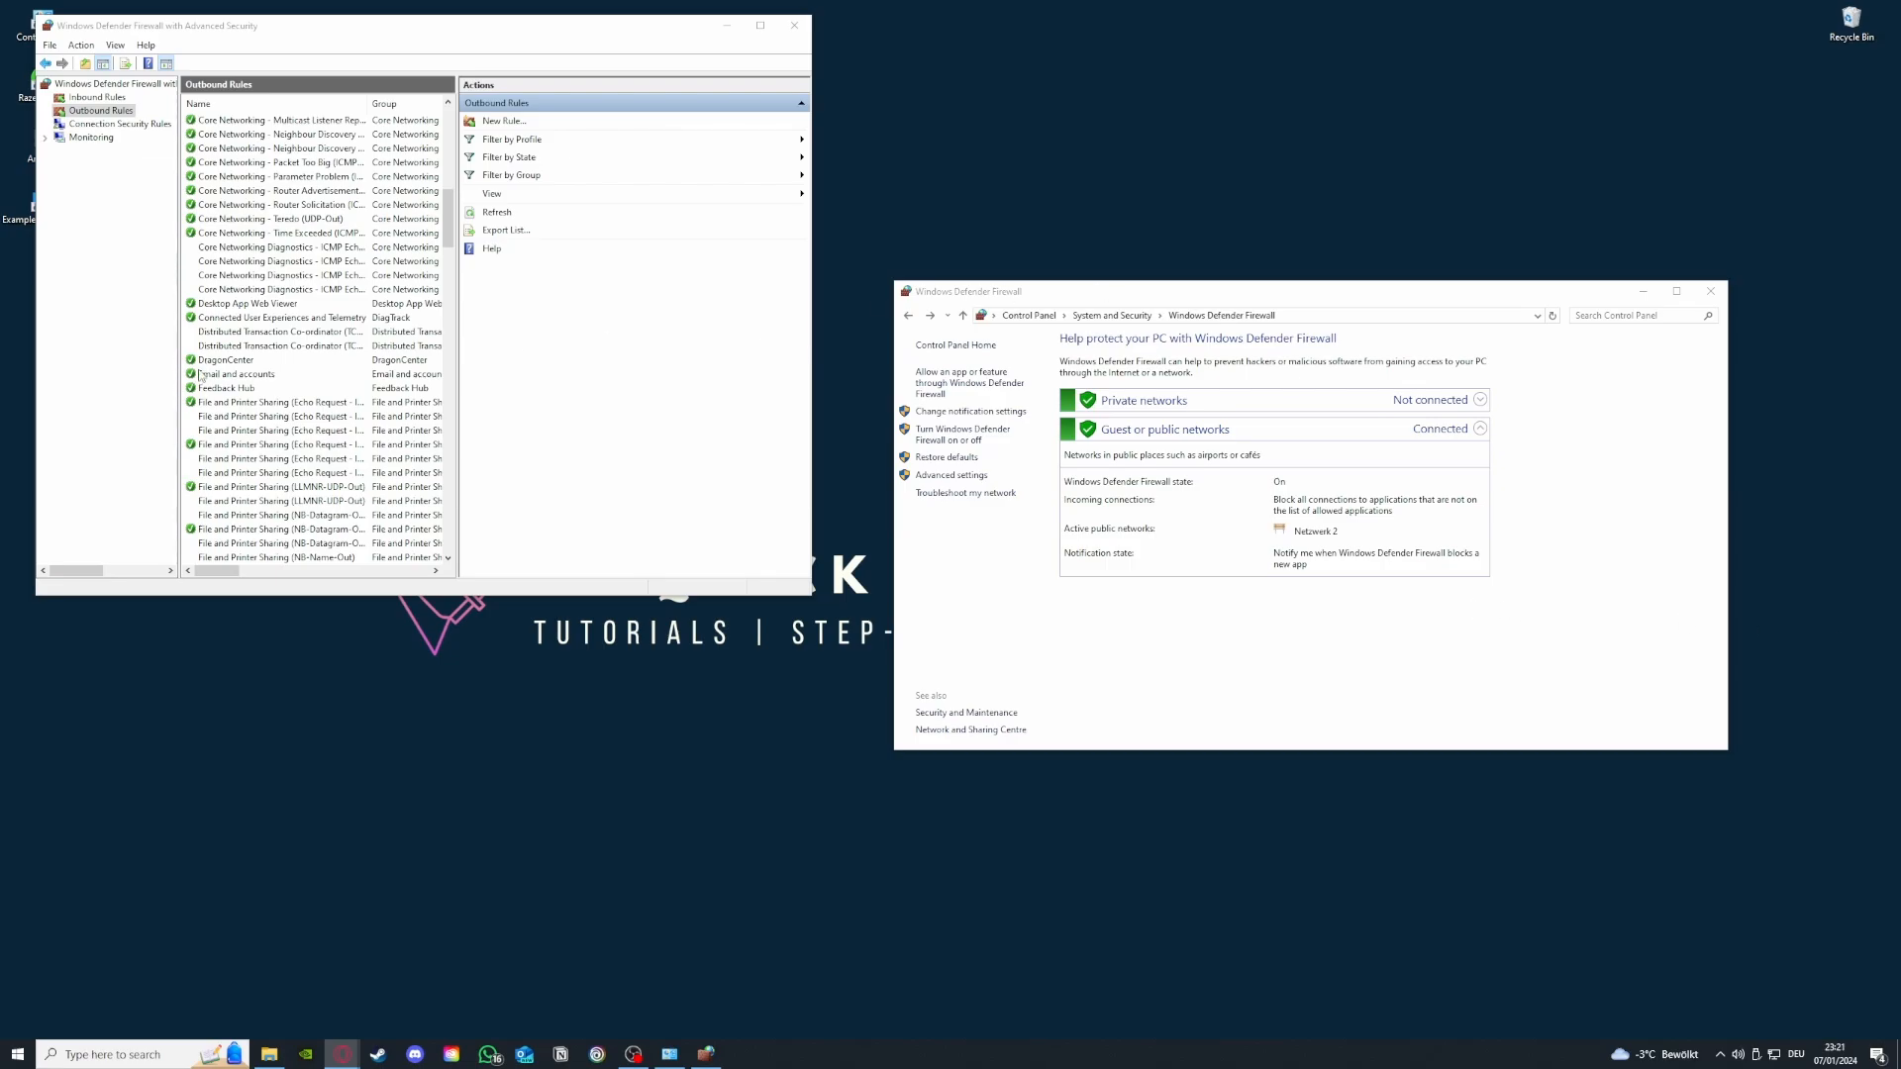
{"action": "scroll", "coordinate": [199, 374], "scroll_direction": "up", "scroll_amount": 15}
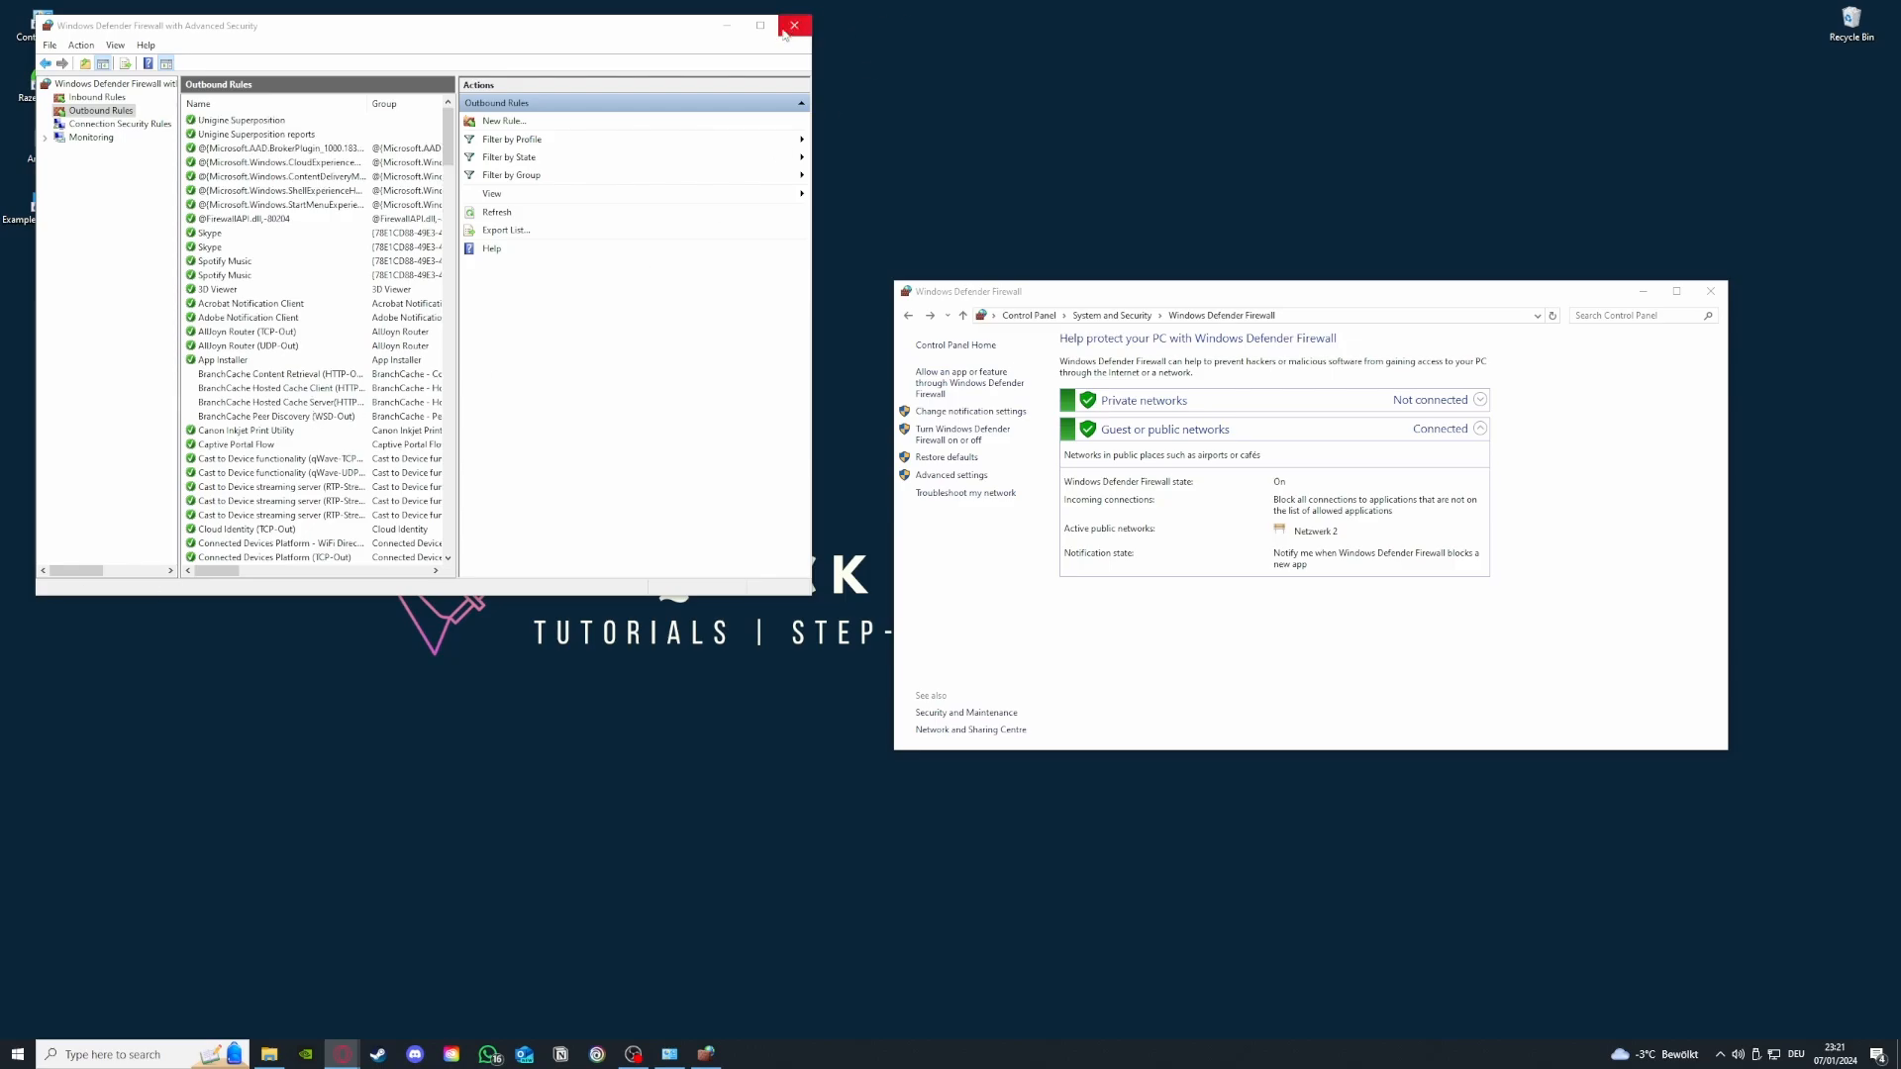
Step: Show the inbound and outbound rules once more, and close both Windows Defender Firewall windows
{"action": "left_click", "coordinate": [79, 98]}
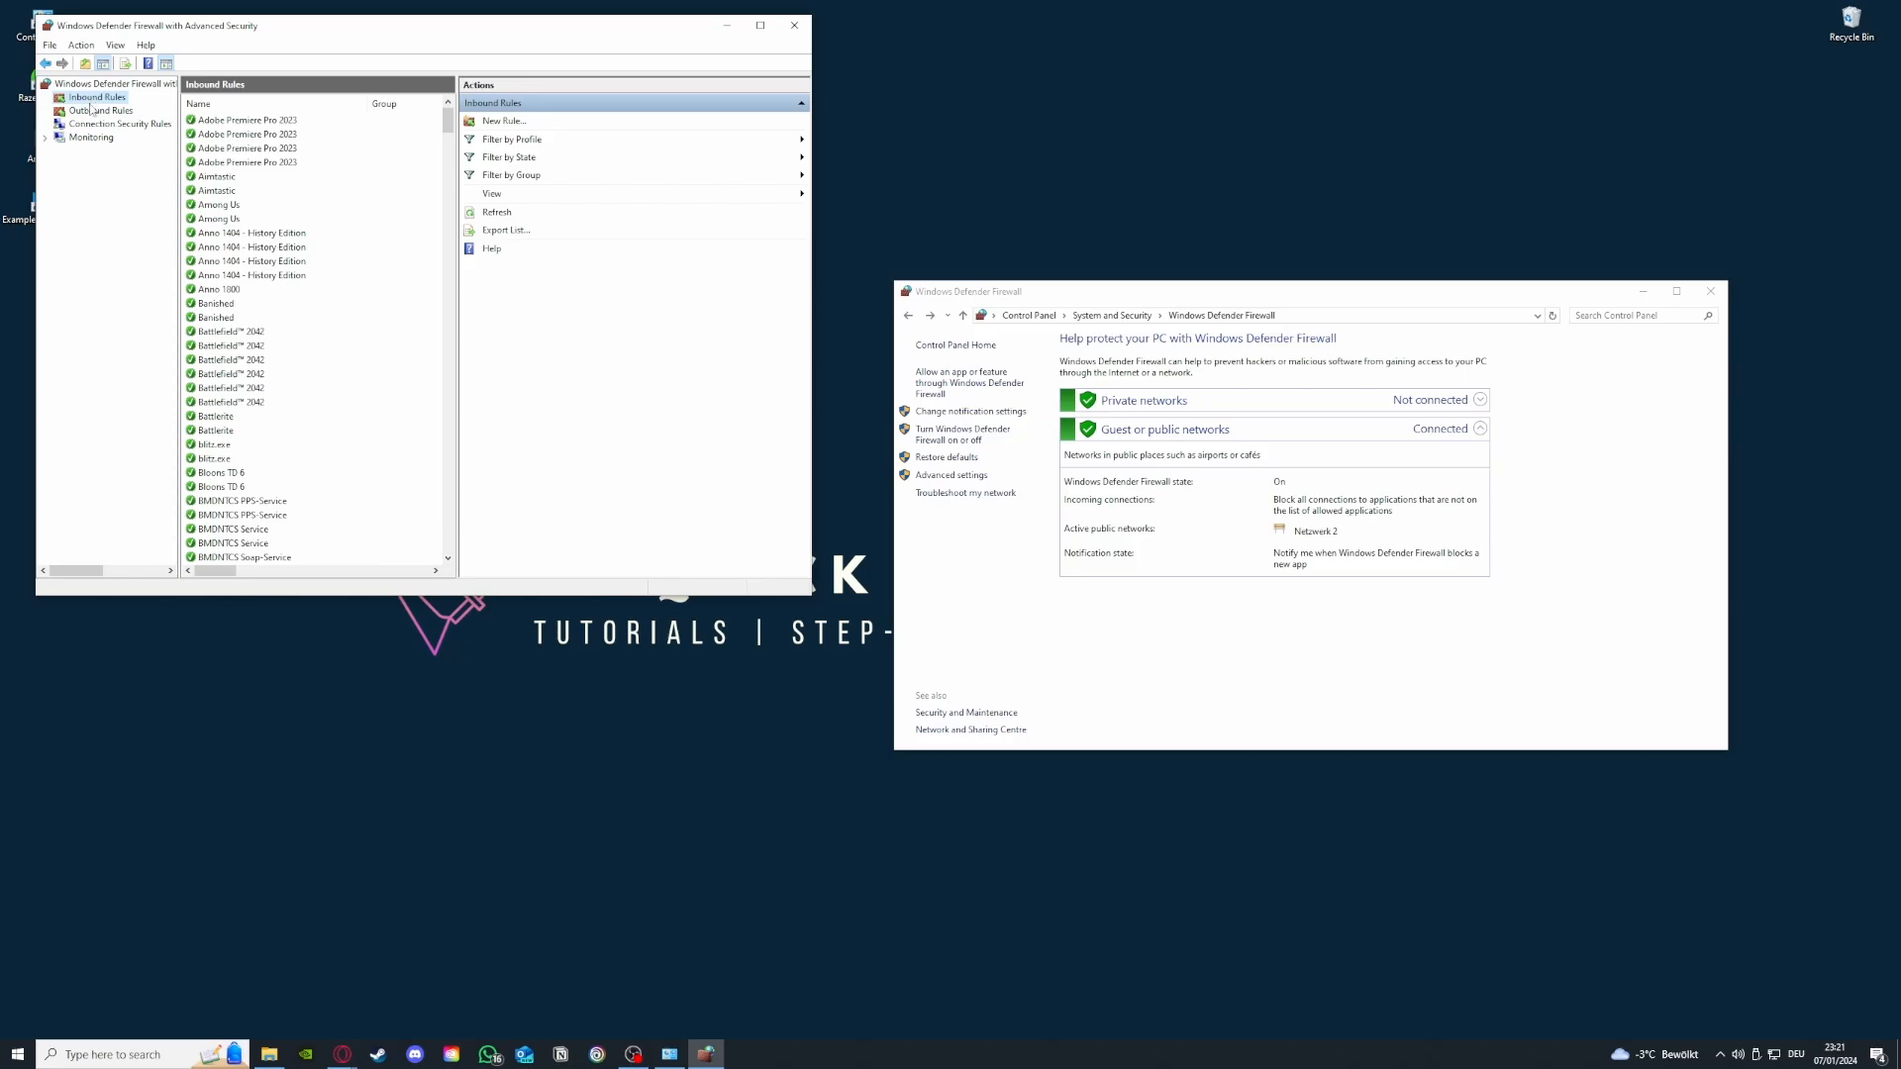
{"action": "left_click", "coordinate": [92, 111]}
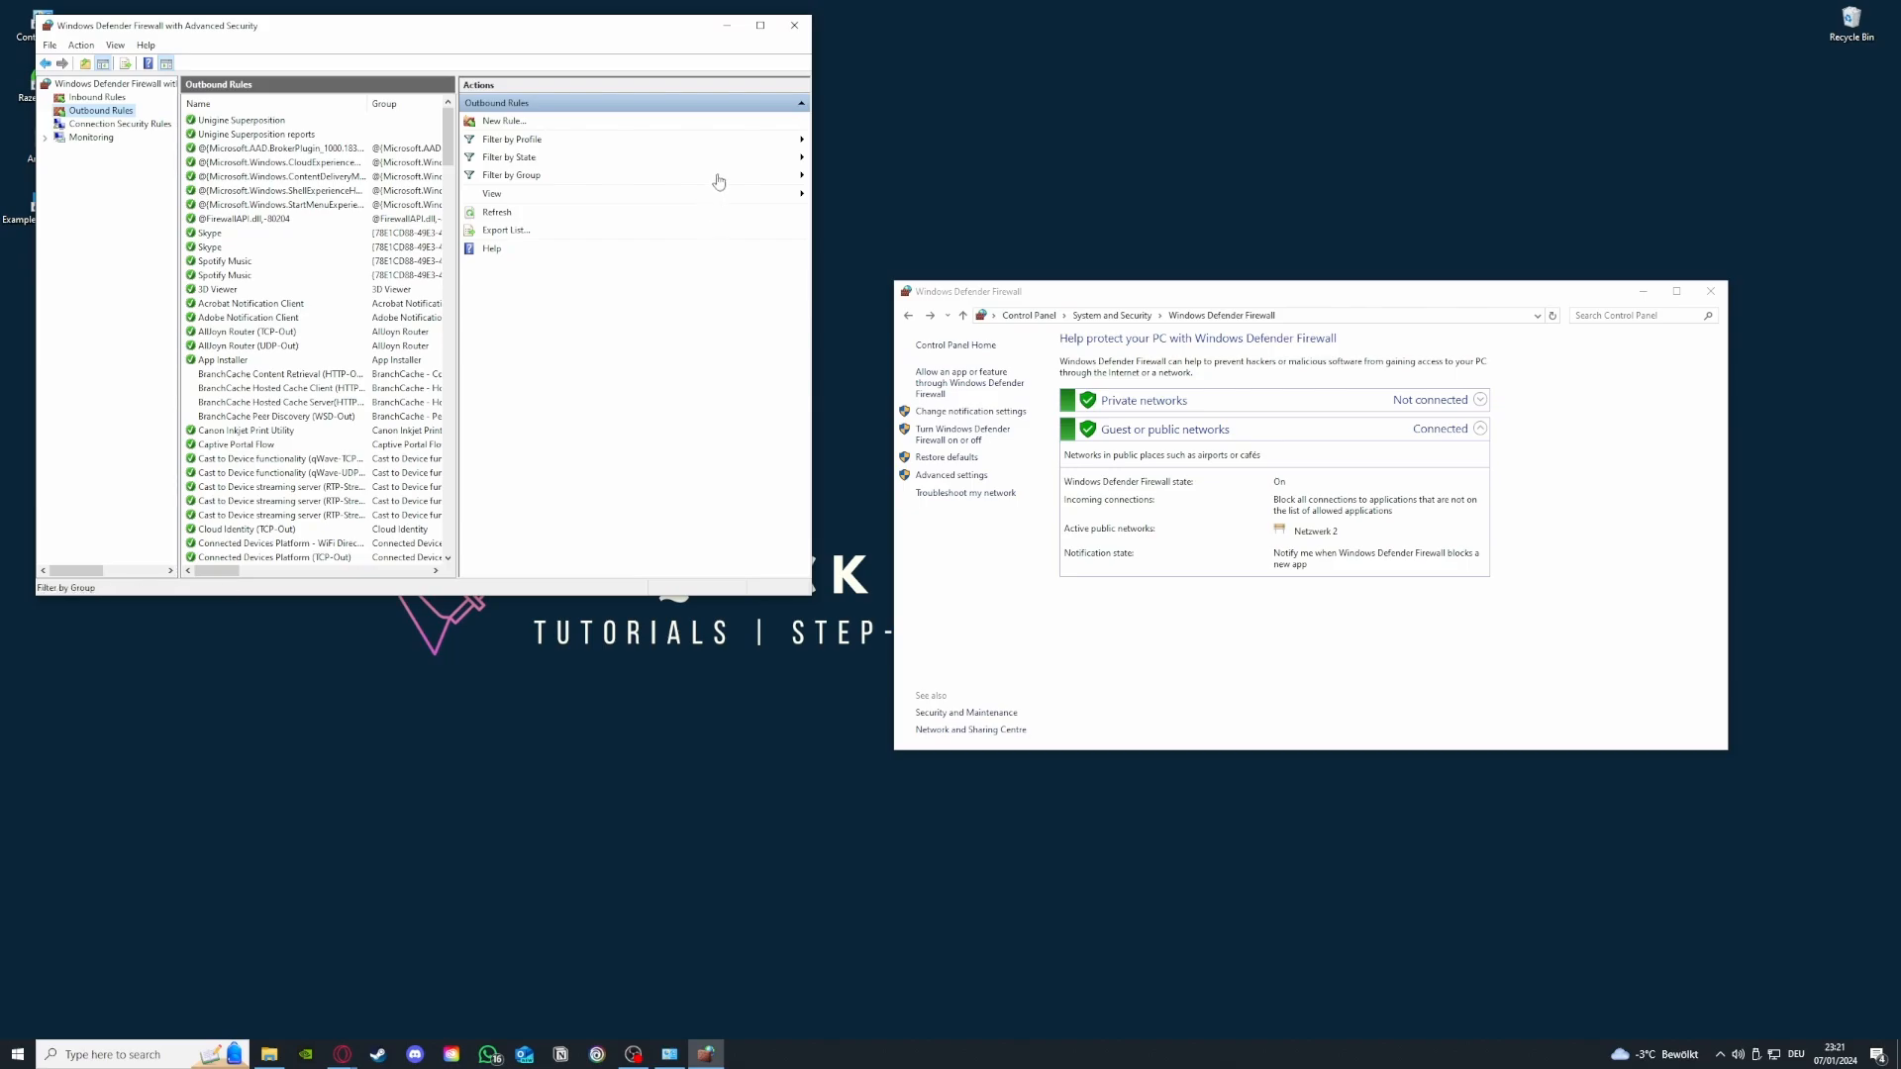
{"action": "left_click", "coordinate": [794, 25]}
{"action": "left_click", "coordinate": [1709, 293]}
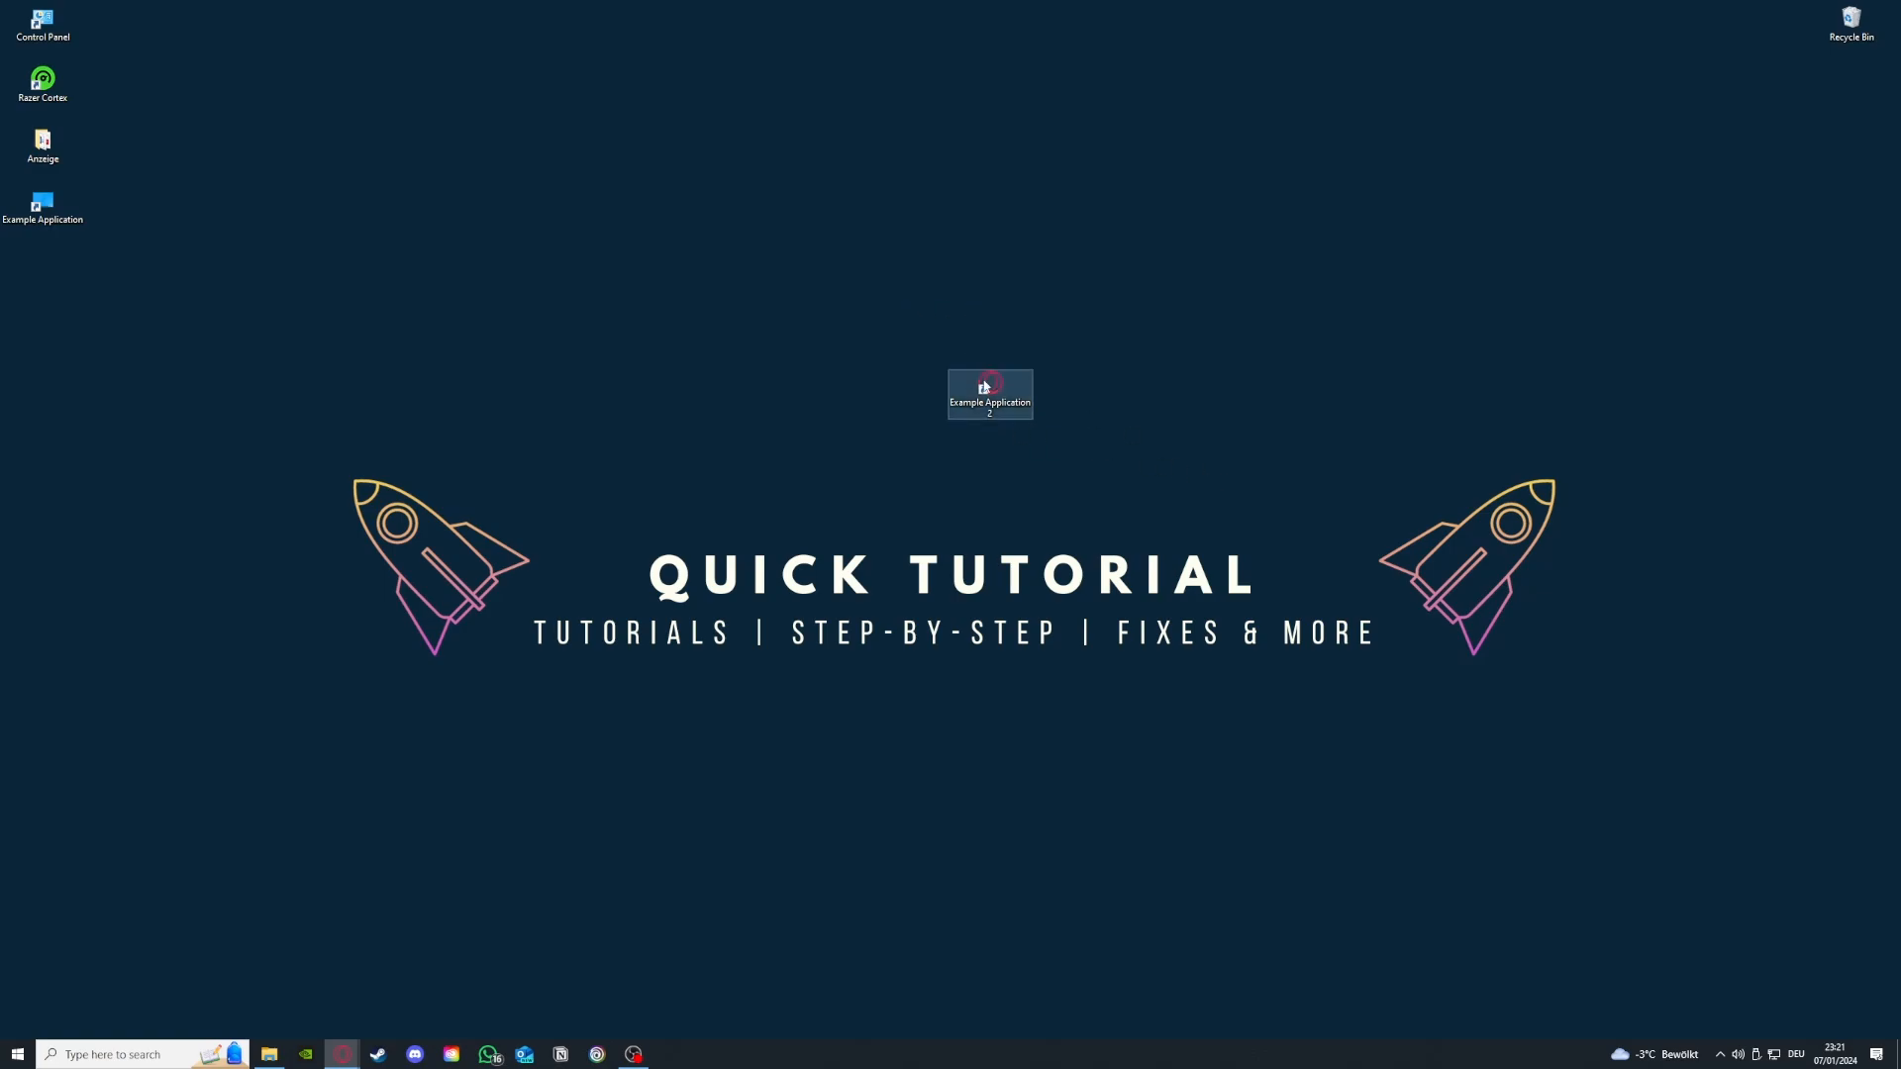
Step: Move the Example Application 2 shortcut up and to the left on the desktop, and deselect it
{"action": "left_click_drag", "start_coordinate": [990, 386], "coordinate": [733, 330]}
{"action": "left_click", "coordinate": [1189, 448]}
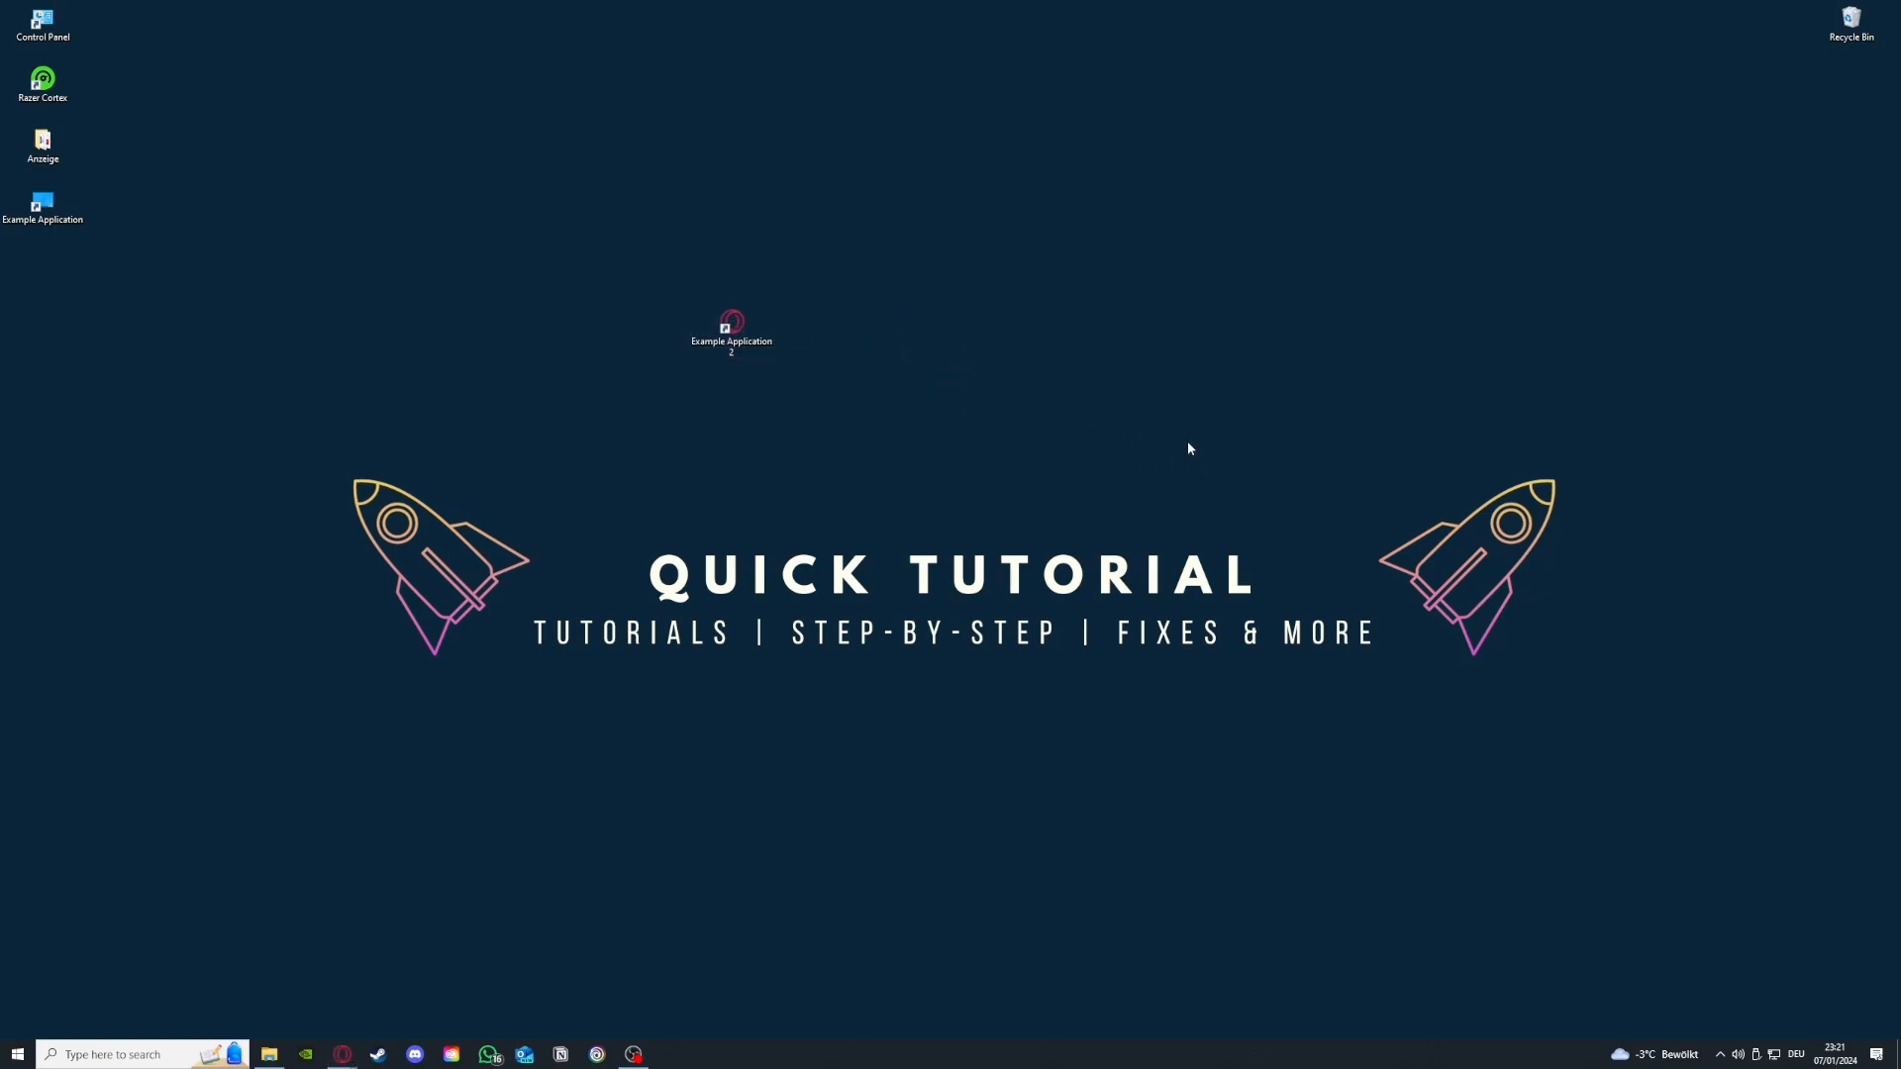